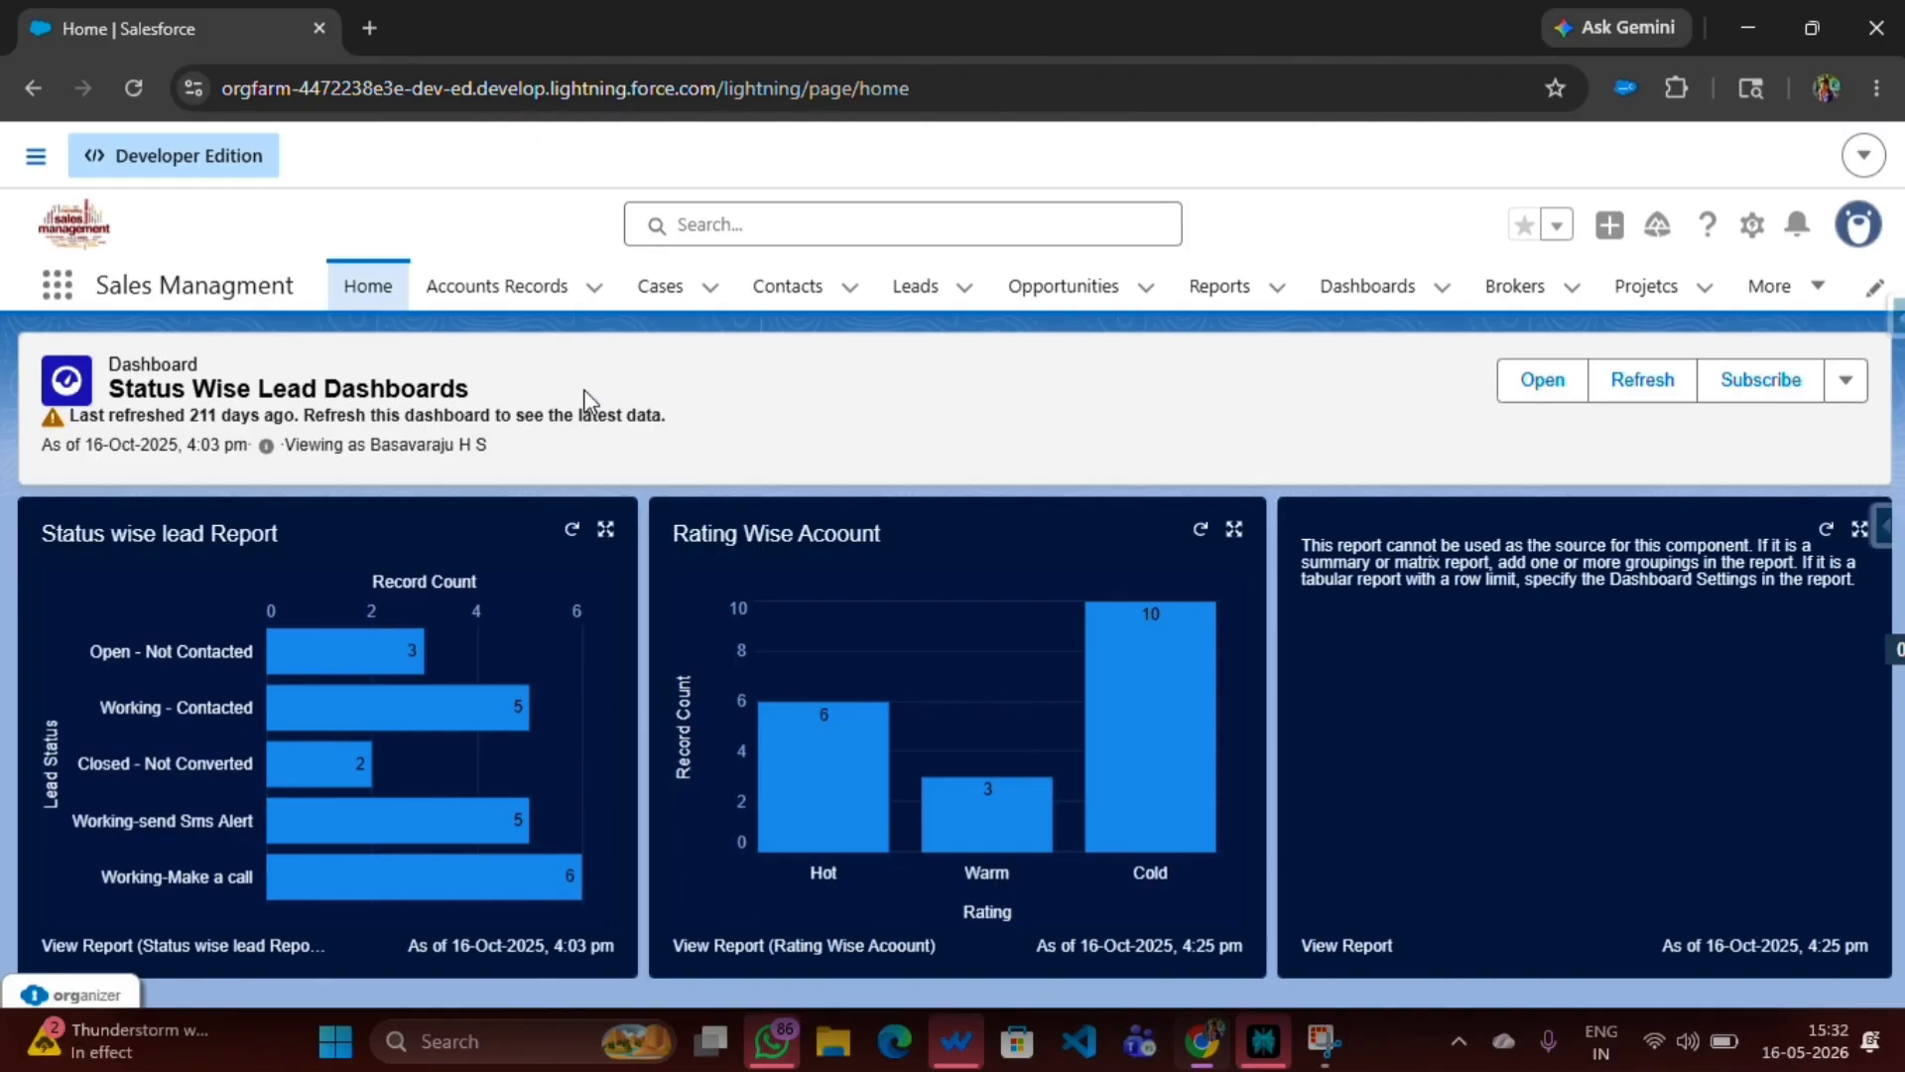
- Open the first Upsilon Energy account among the recently viewed accounts and show its details
{"action": "left_click", "coordinate": [496, 305]}
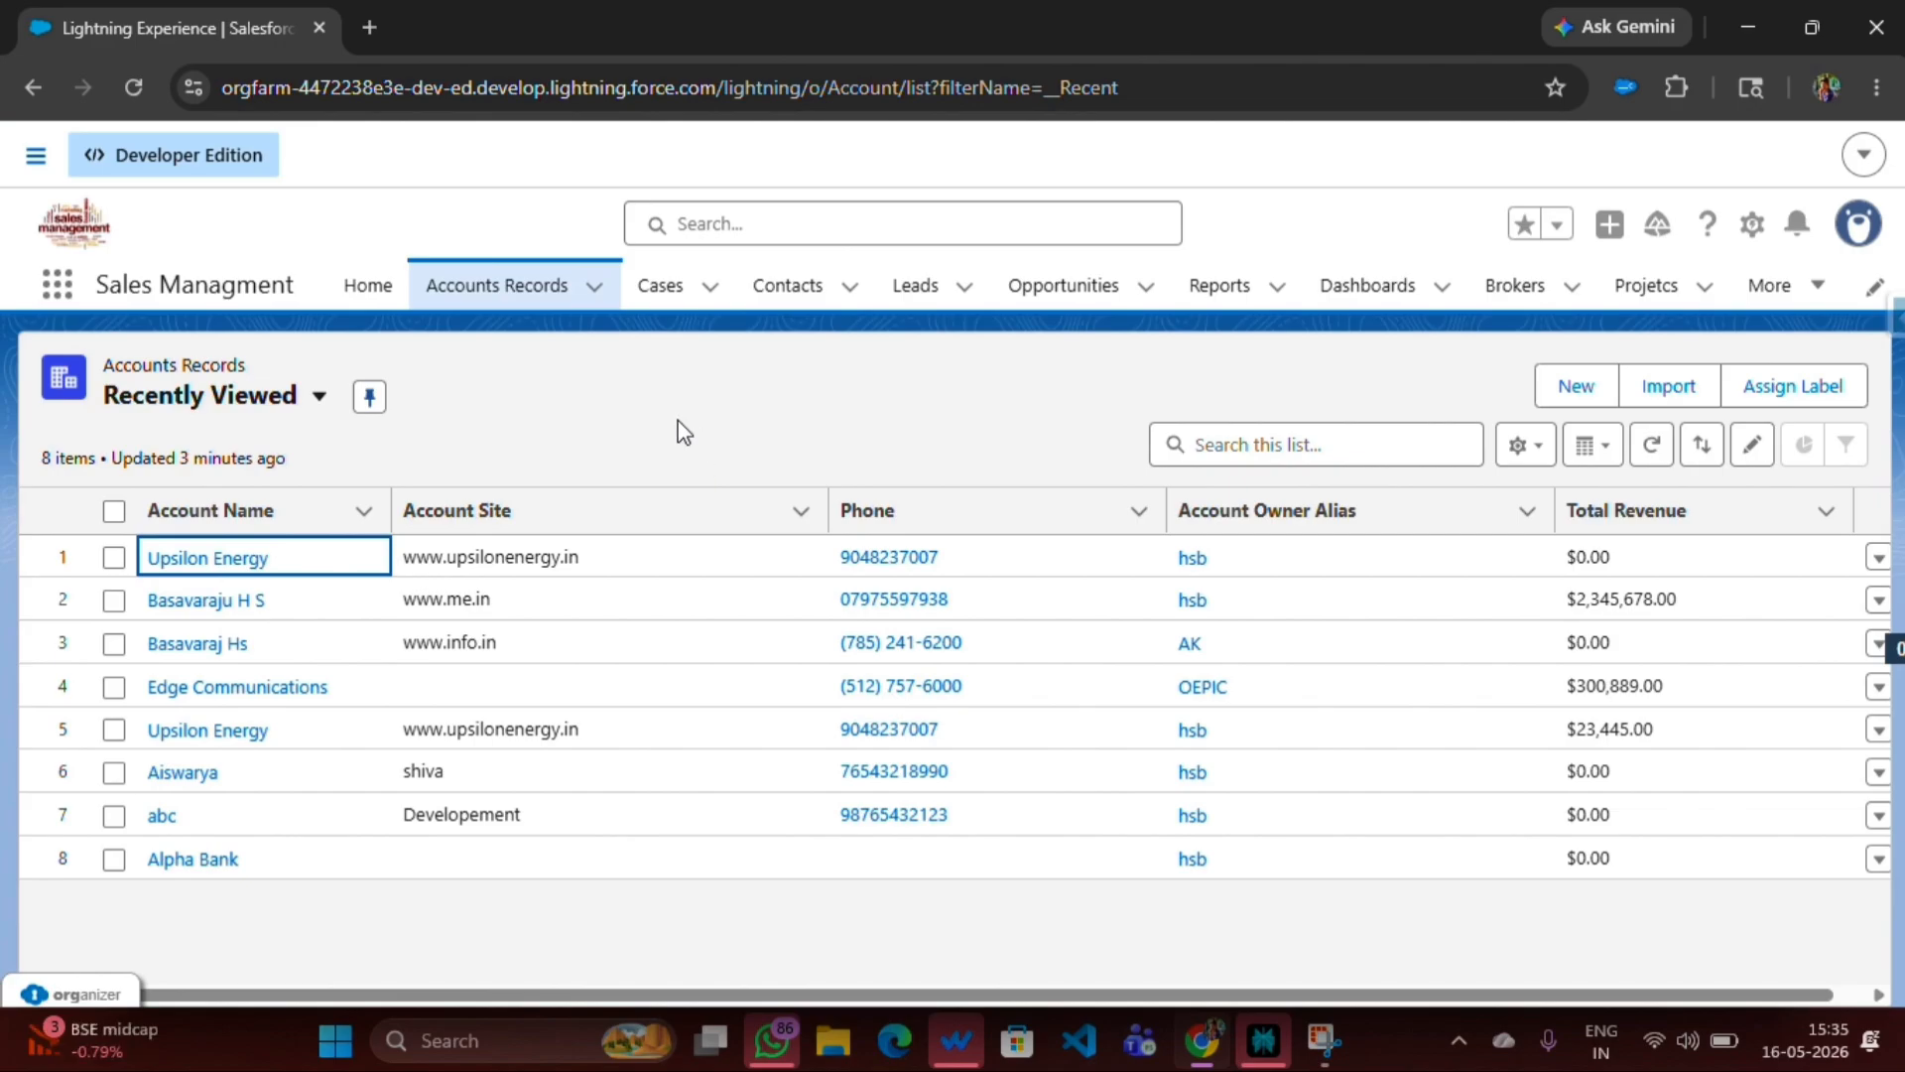
{"action": "left_click", "coordinate": [209, 557]}
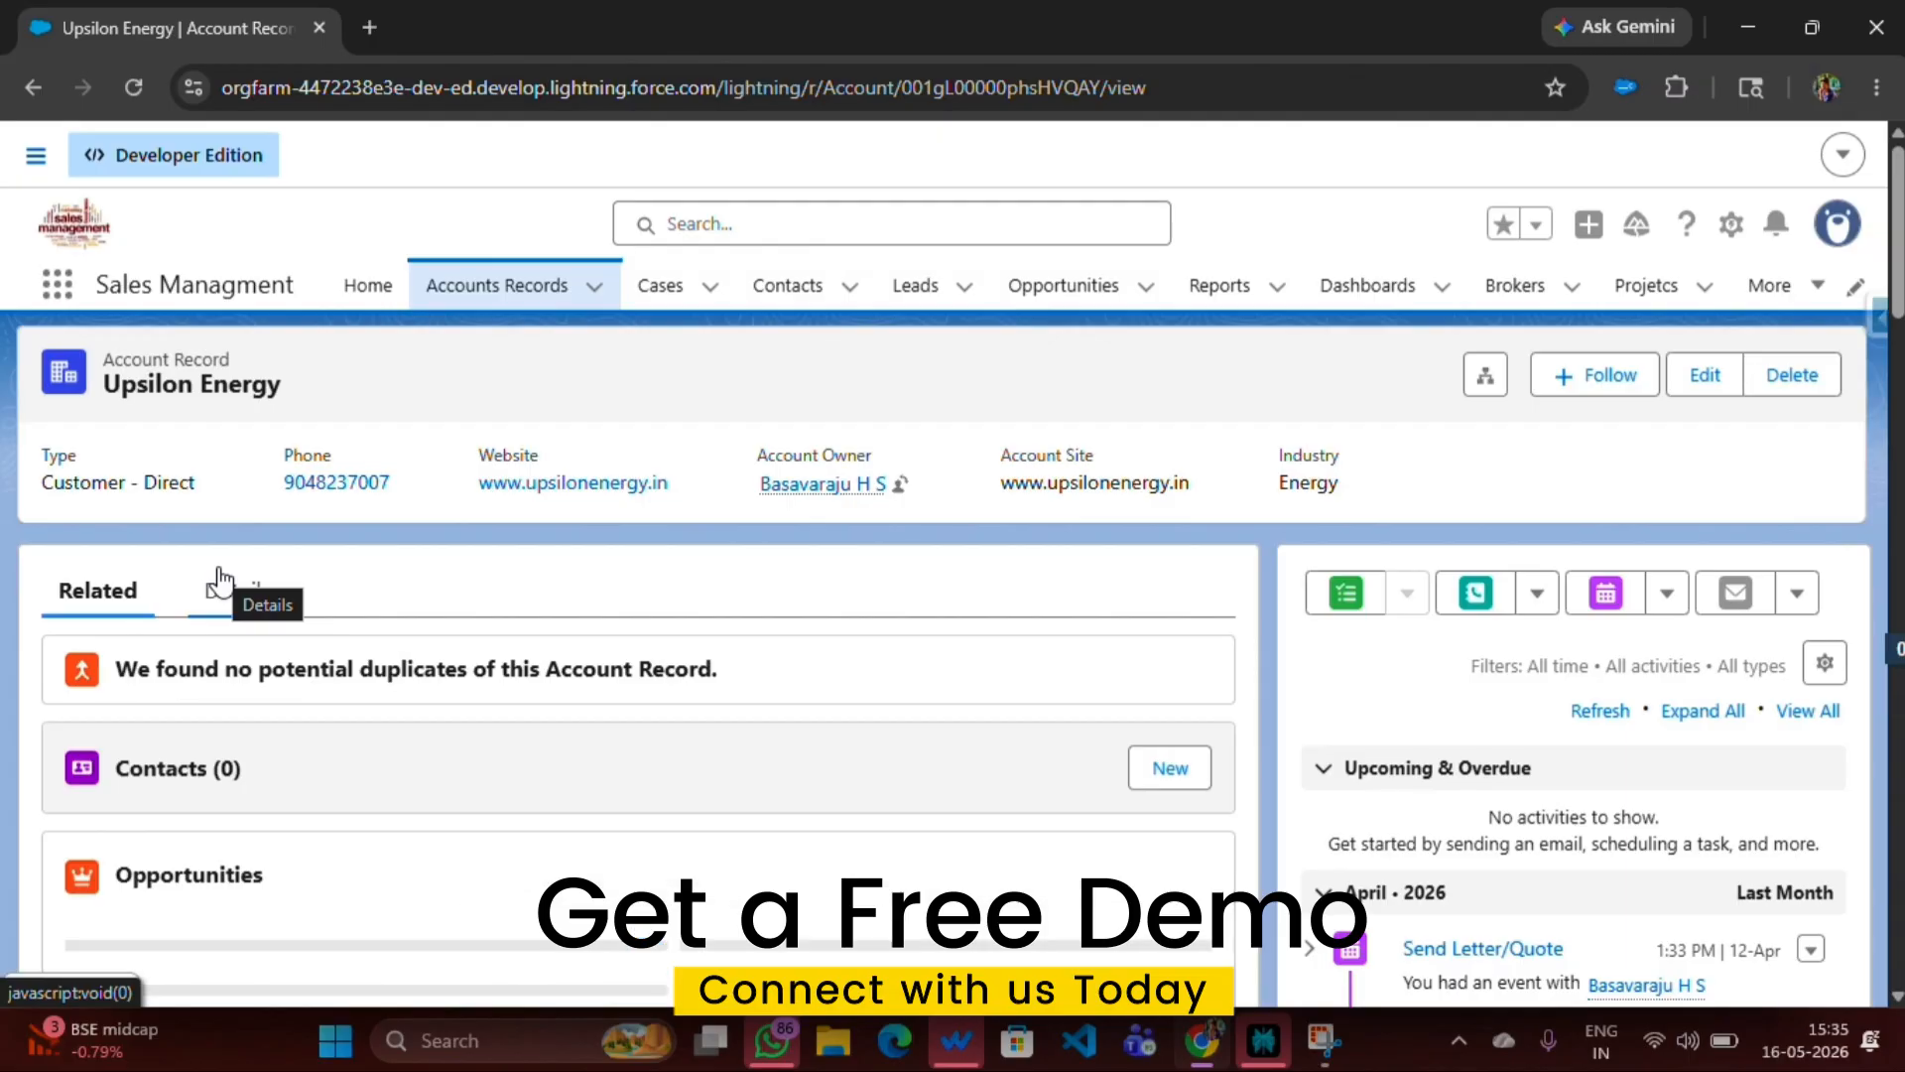
{"action": "left_click", "coordinate": [220, 583]}
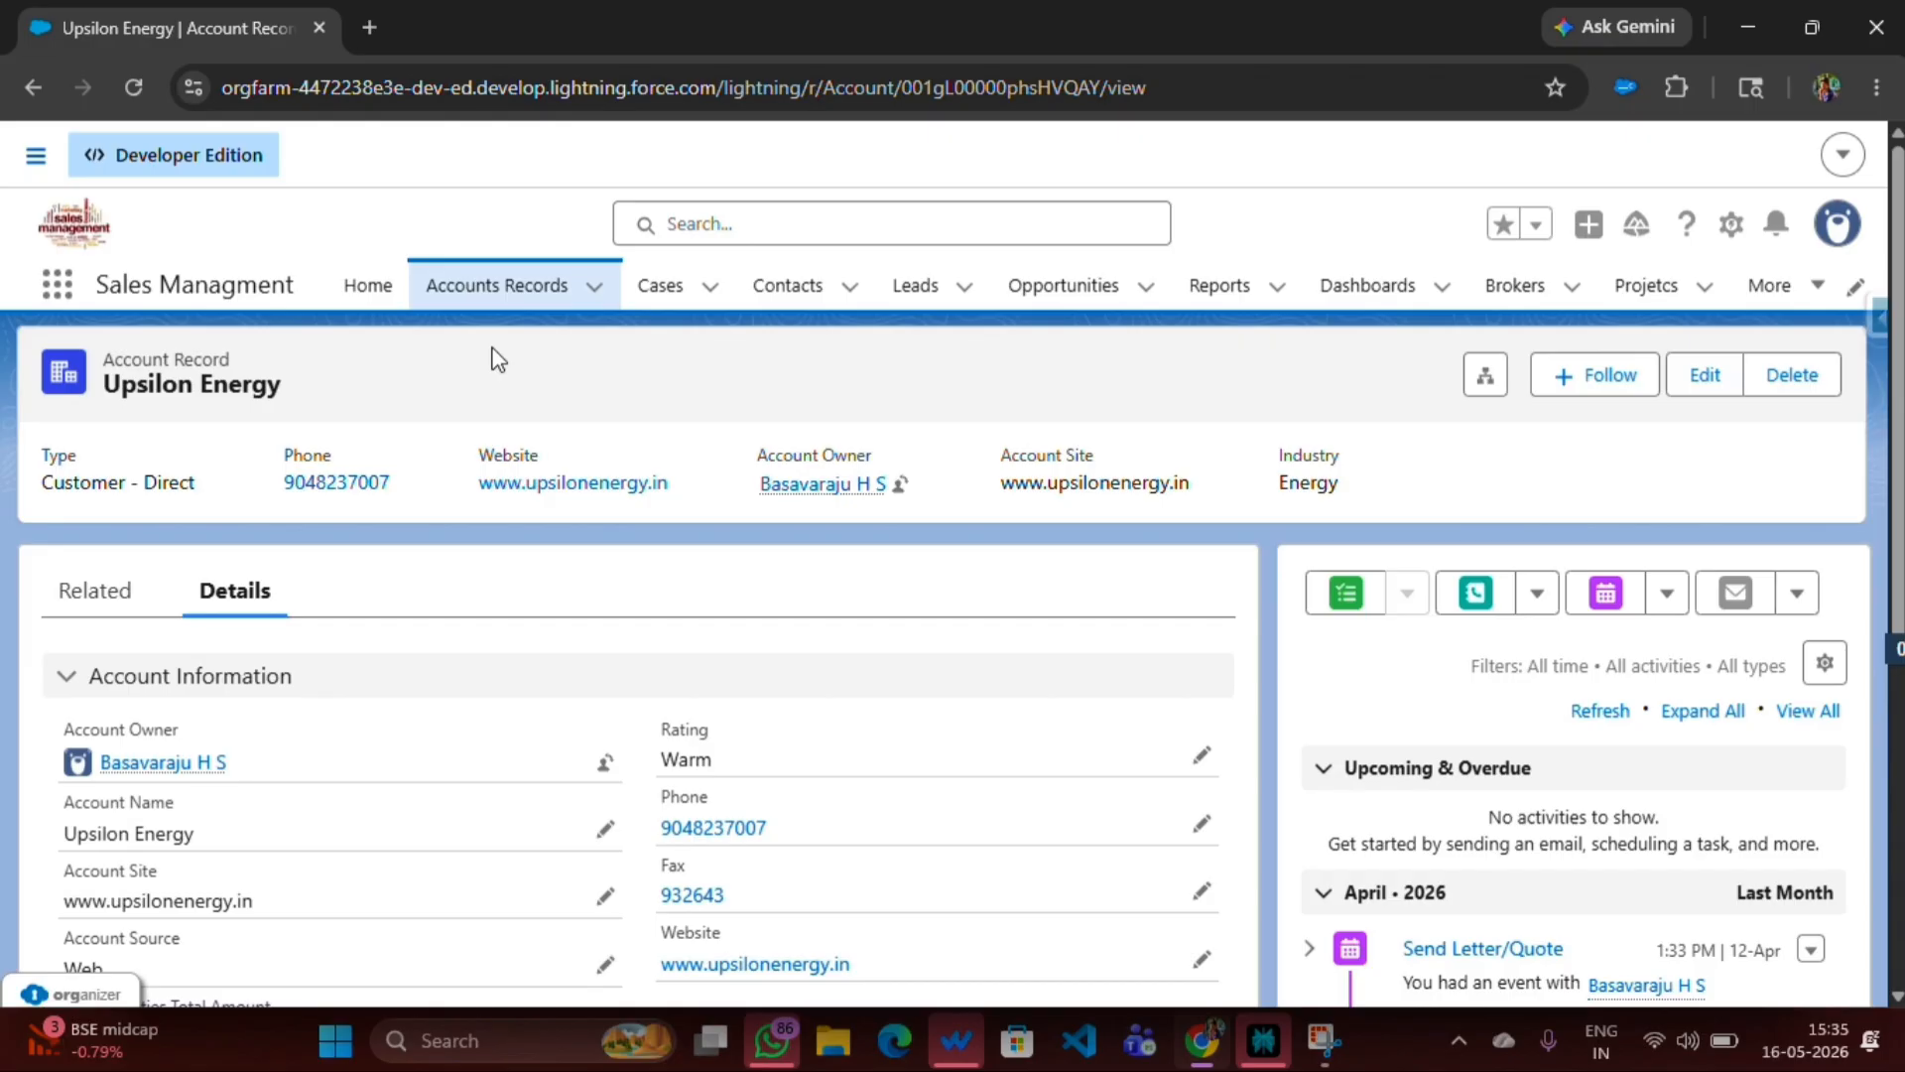
- In Setup's Object Manager, open the Buttons, Links, and Actions of the Account Record object
{"action": "left_click", "coordinate": [1732, 228]}
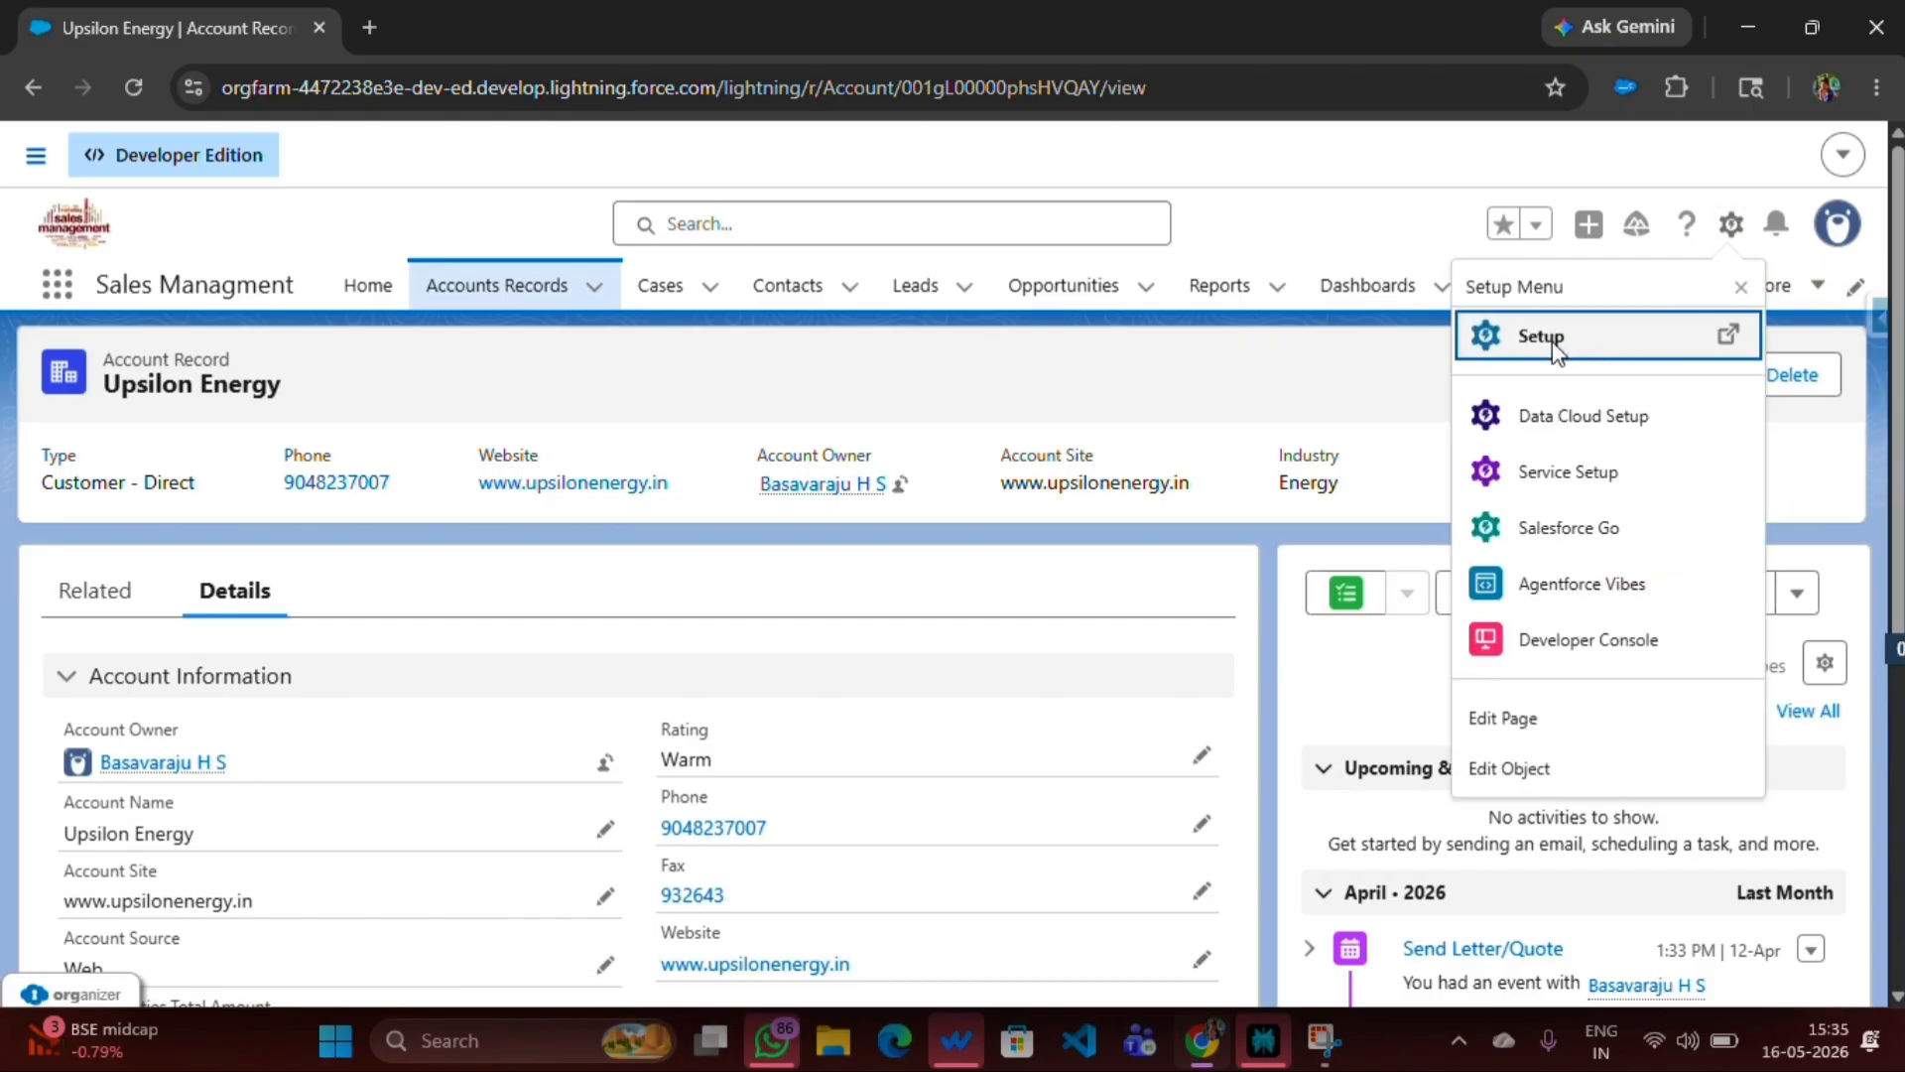
{"action": "left_click", "coordinate": [1598, 342]}
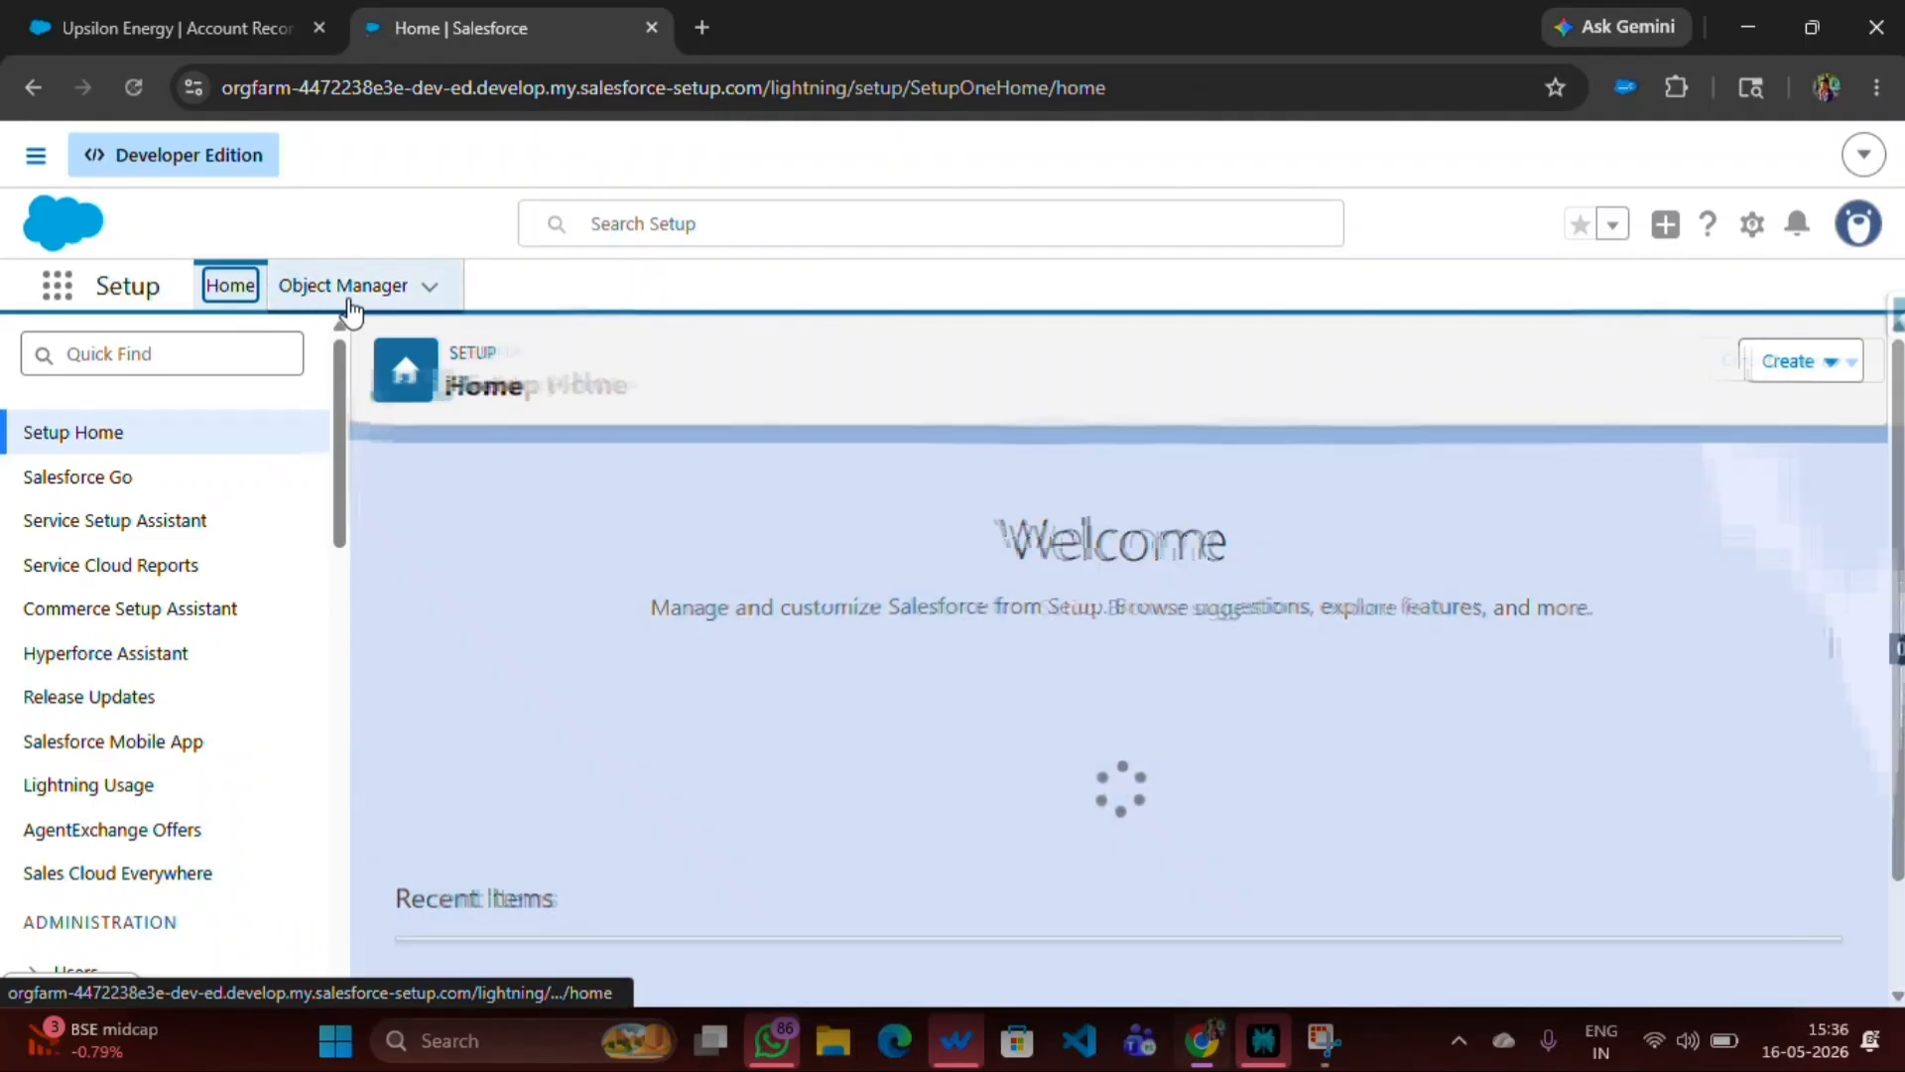
{"action": "left_click", "coordinate": [349, 298]}
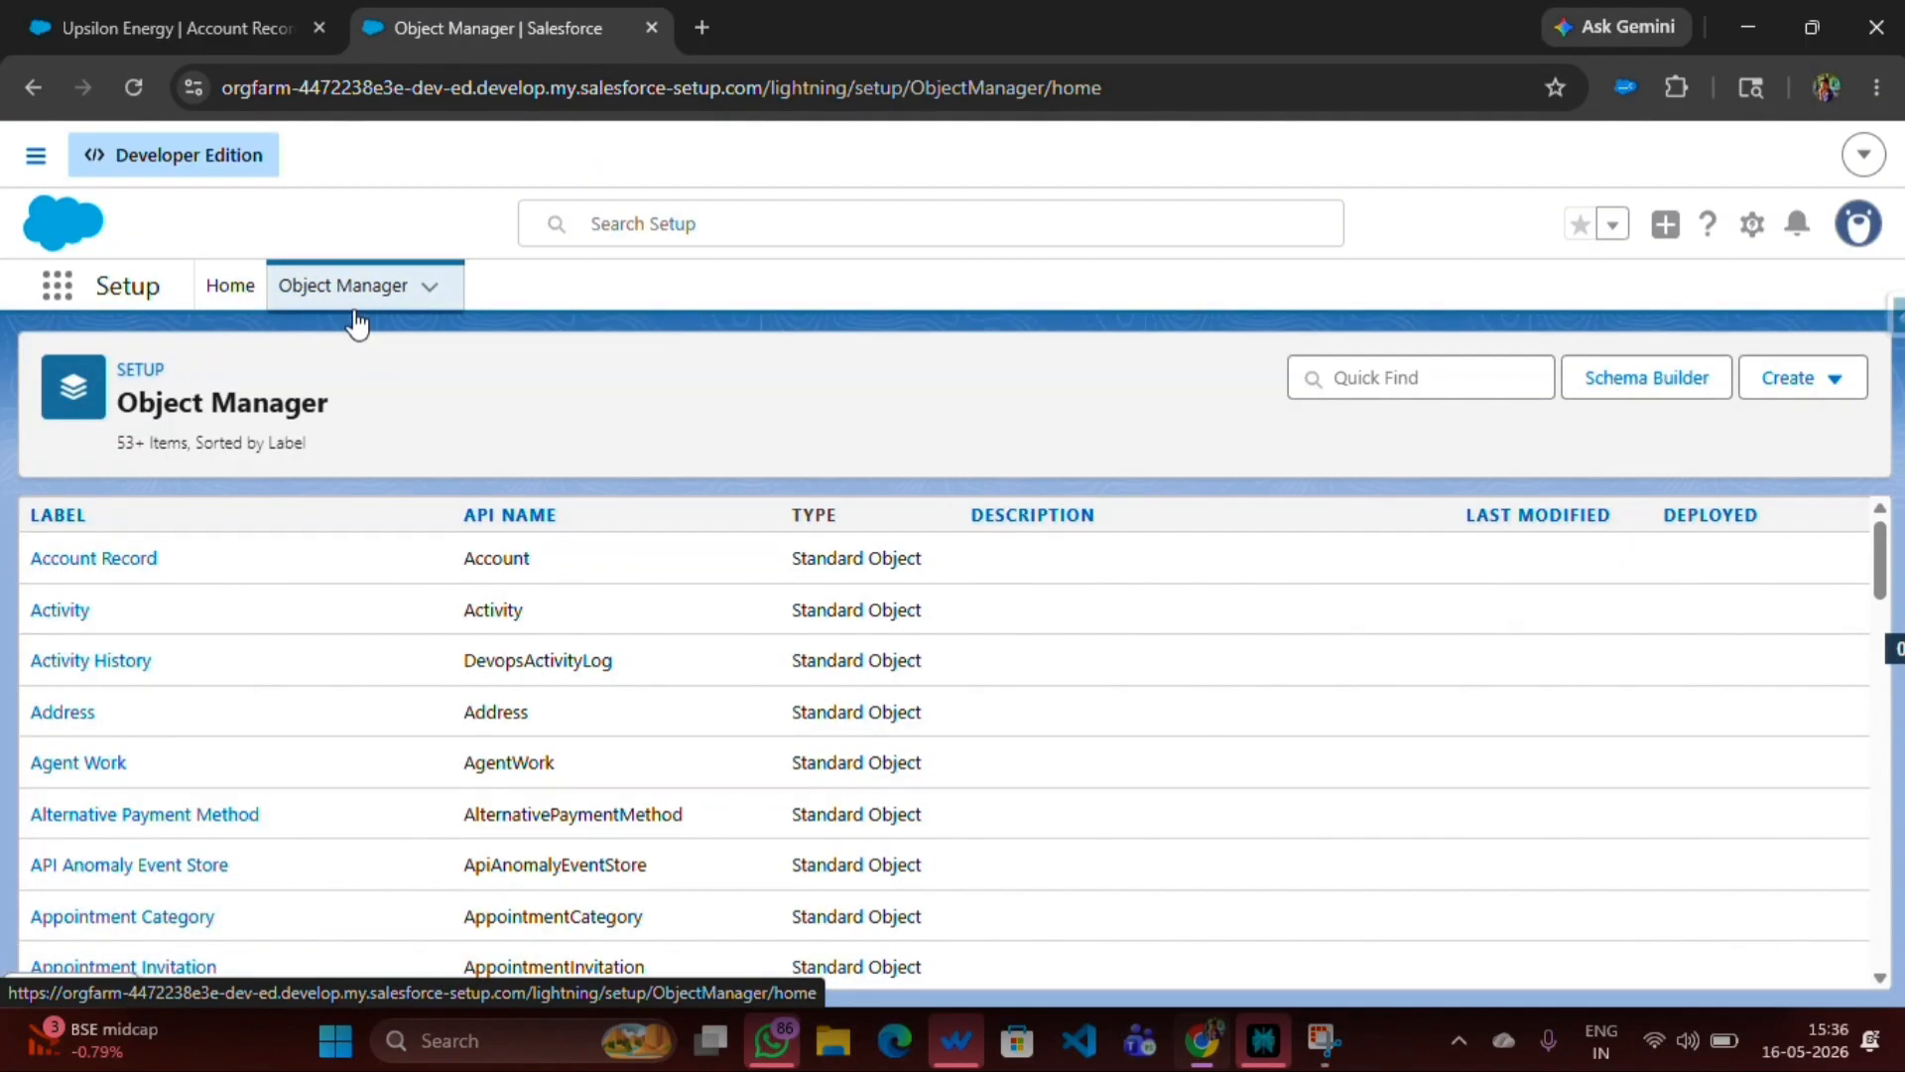
{"action": "left_click", "coordinate": [100, 562]}
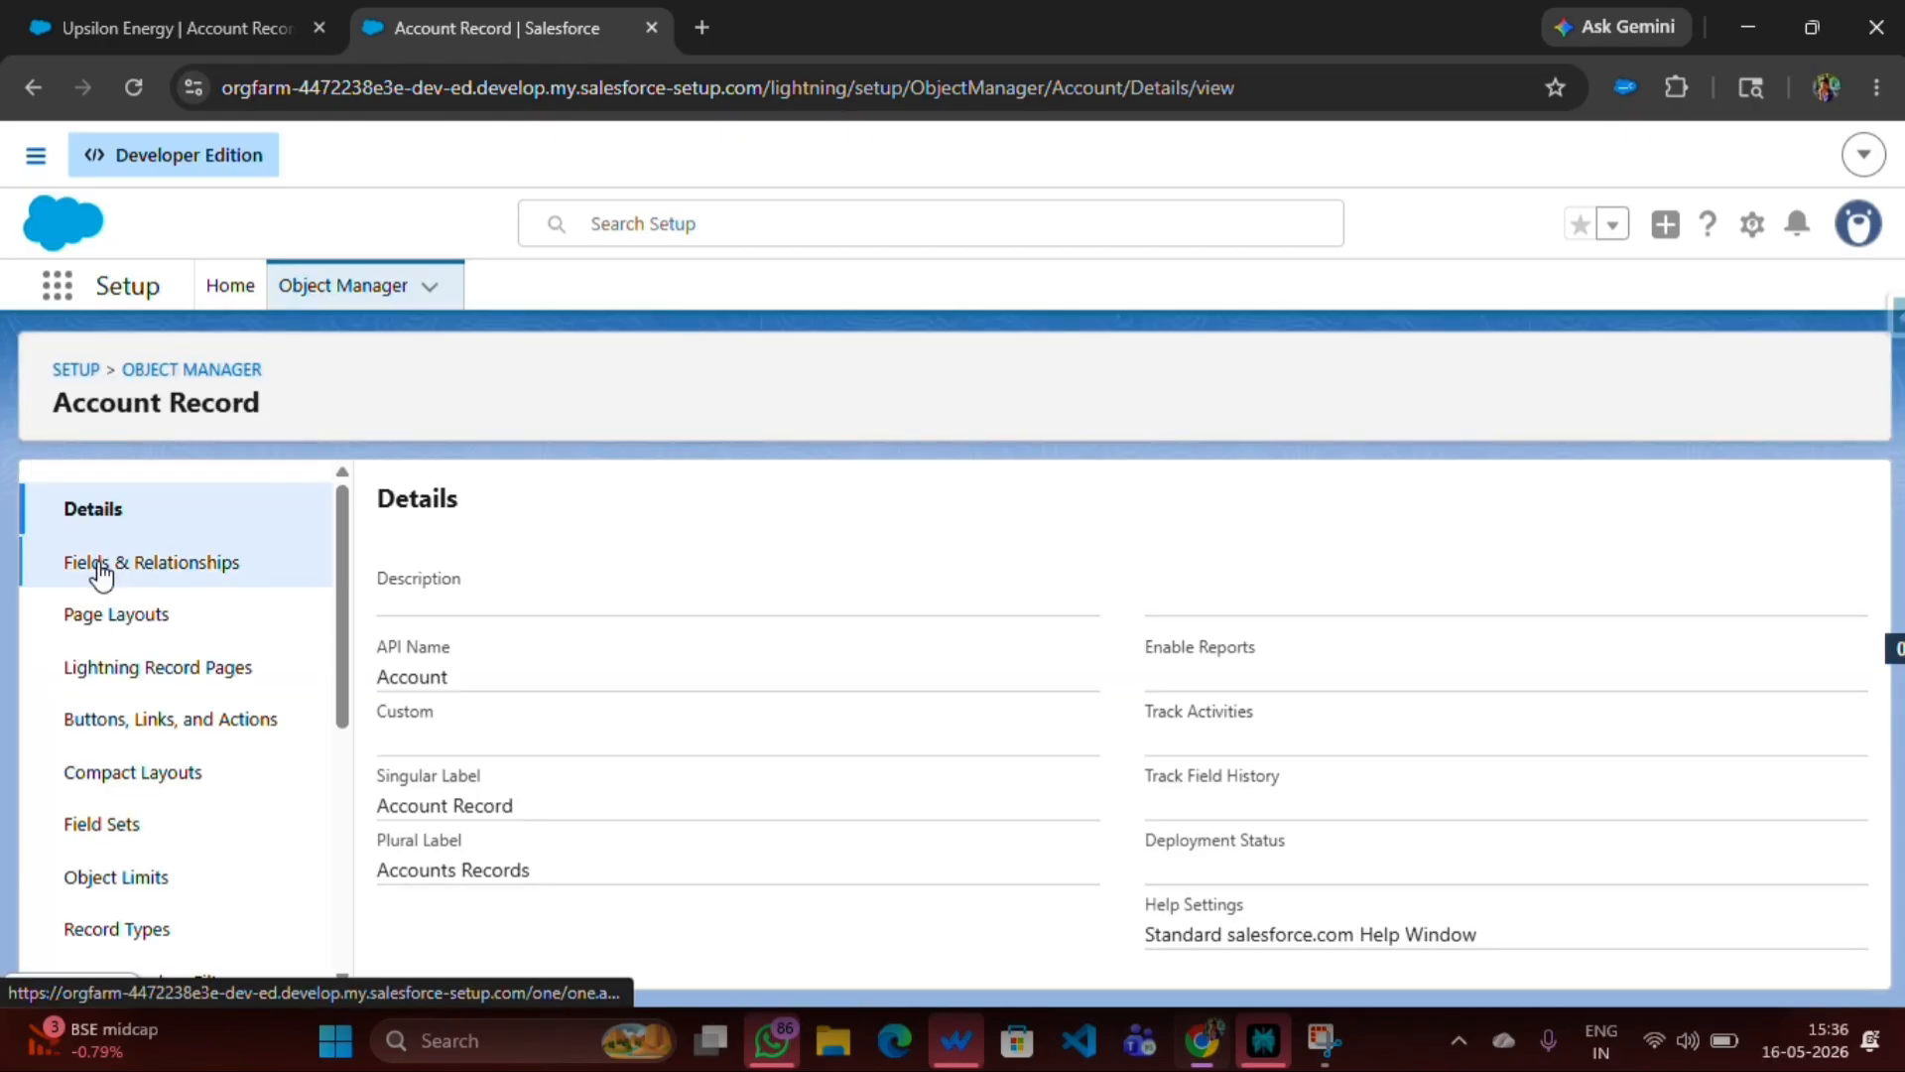
{"action": "left_click", "coordinate": [109, 734]}
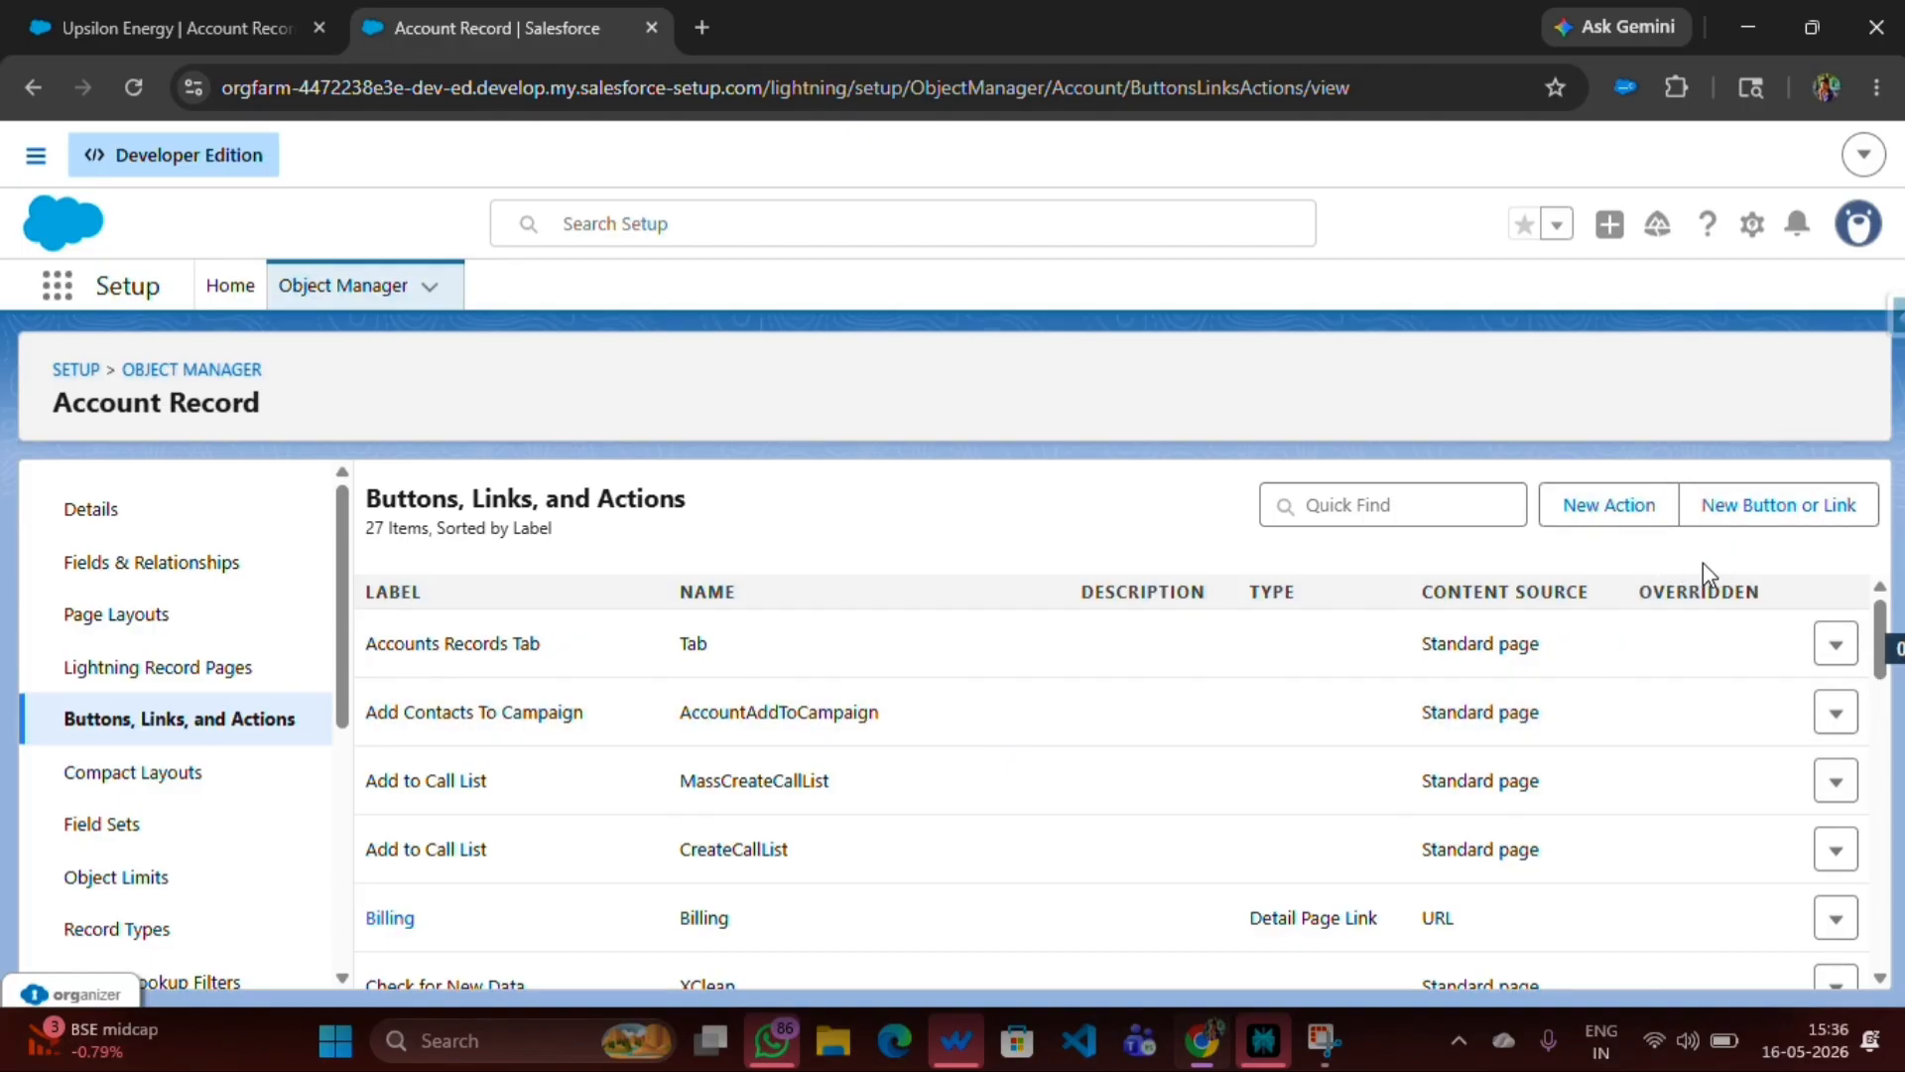
- Start a new account action with action type Create a Record and target object Receipt
{"action": "left_click", "coordinate": [1615, 518]}
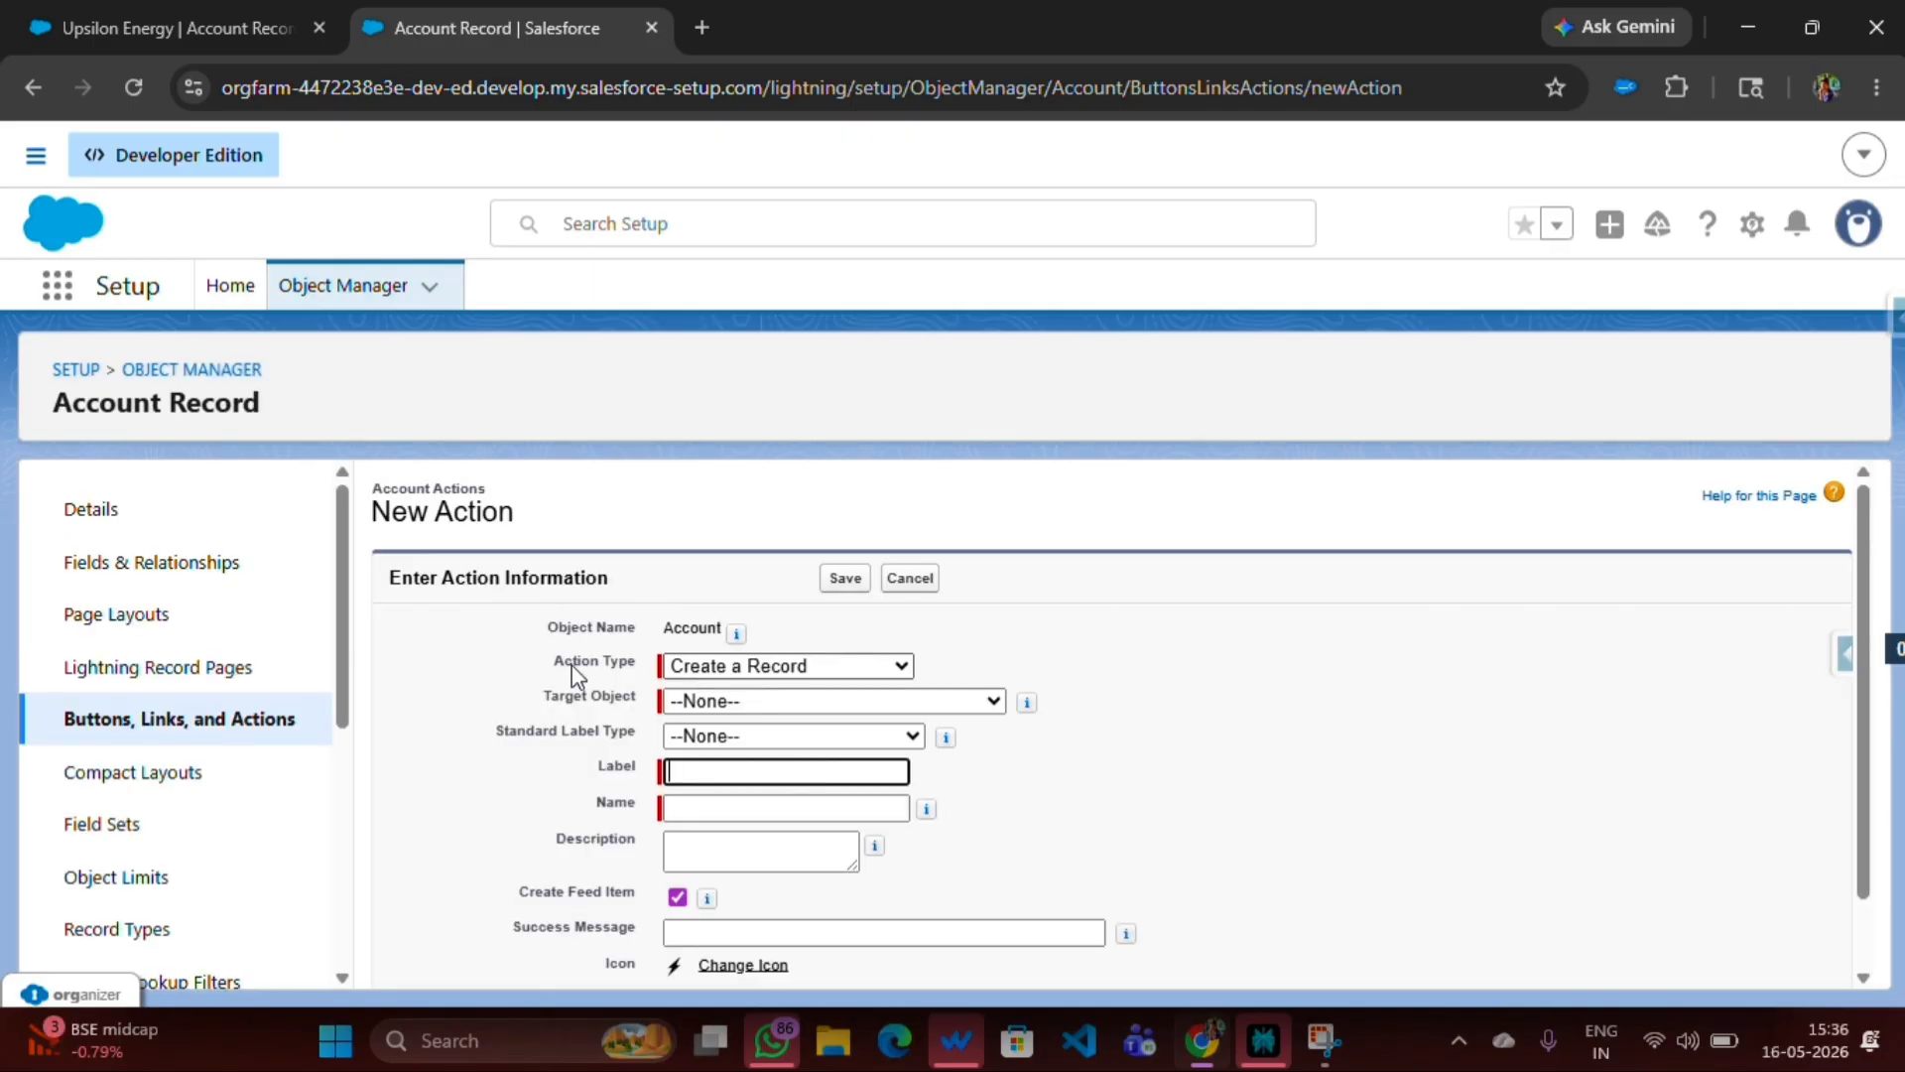
{"action": "left_click_drag", "start_coordinate": [552, 663], "coordinate": [620, 665]}
{"action": "left_click", "coordinate": [784, 666]}
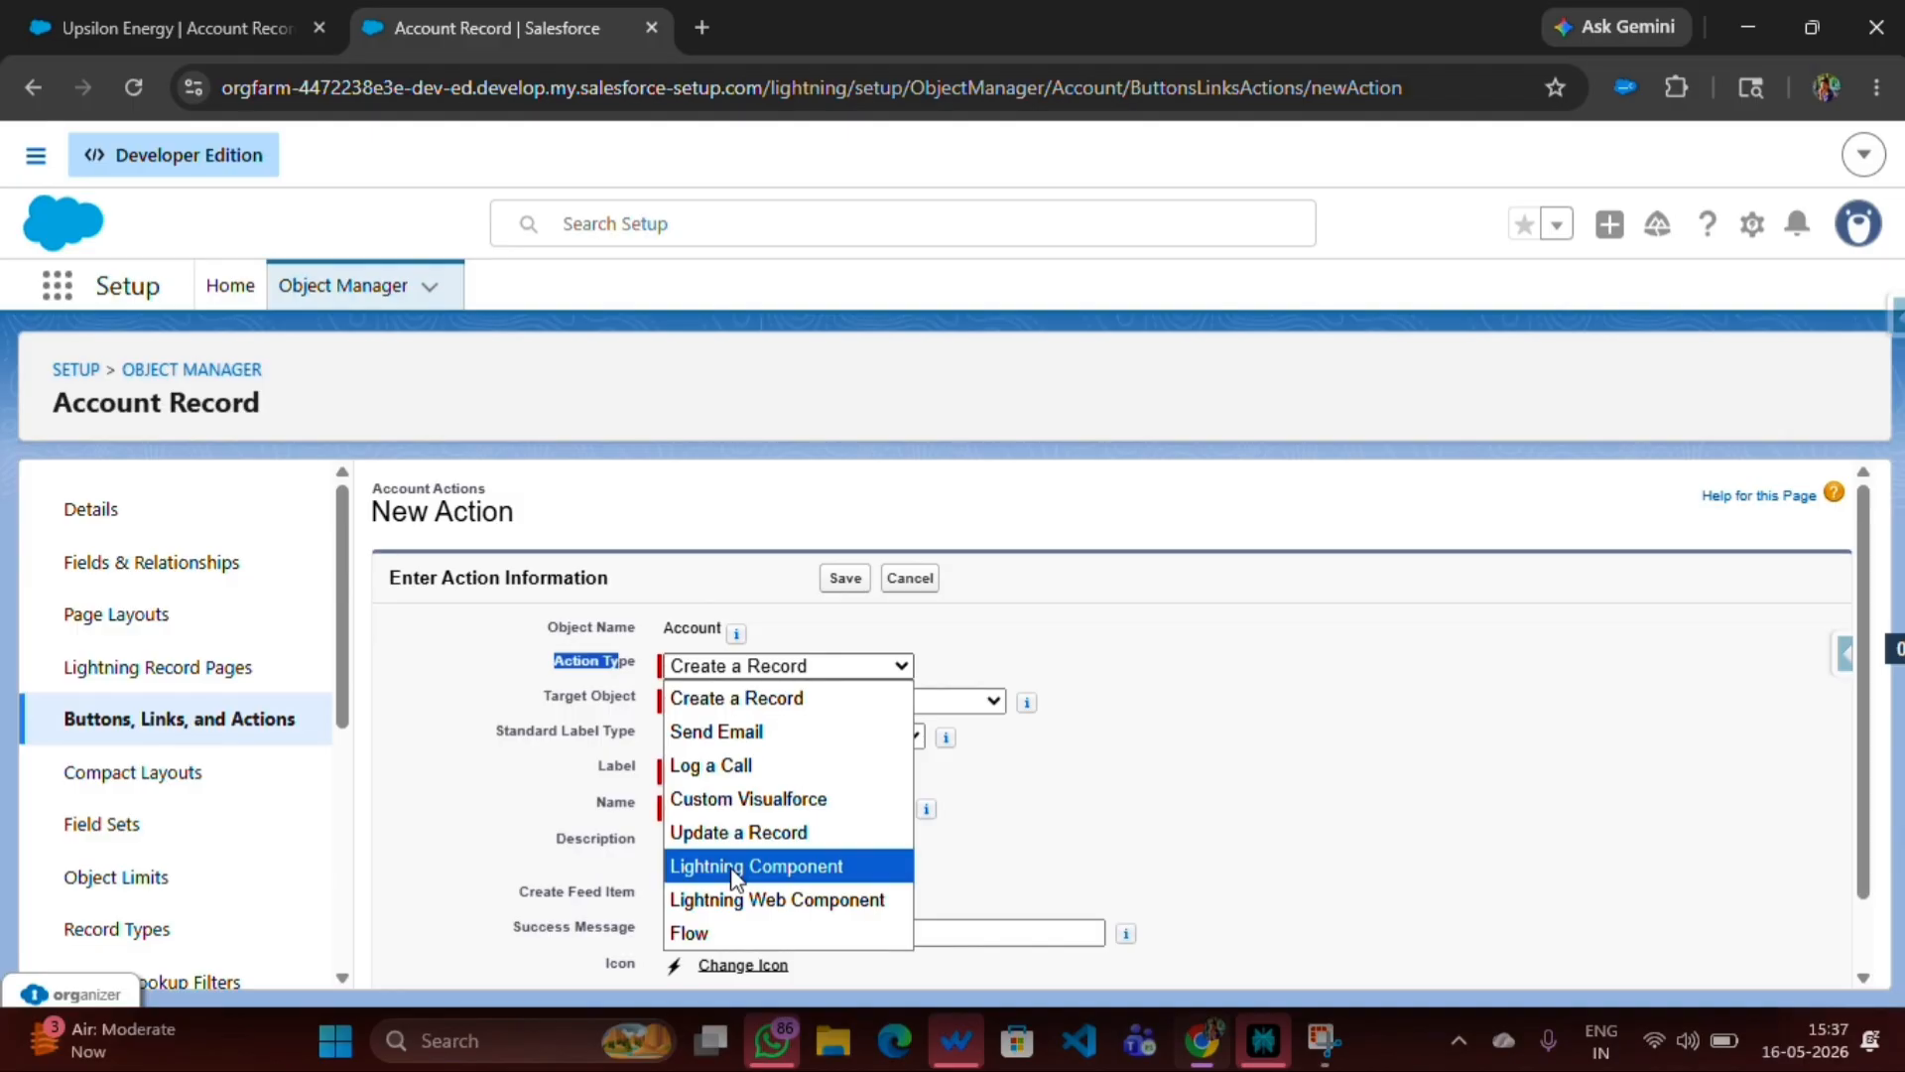
{"action": "left_click", "coordinate": [734, 699]}
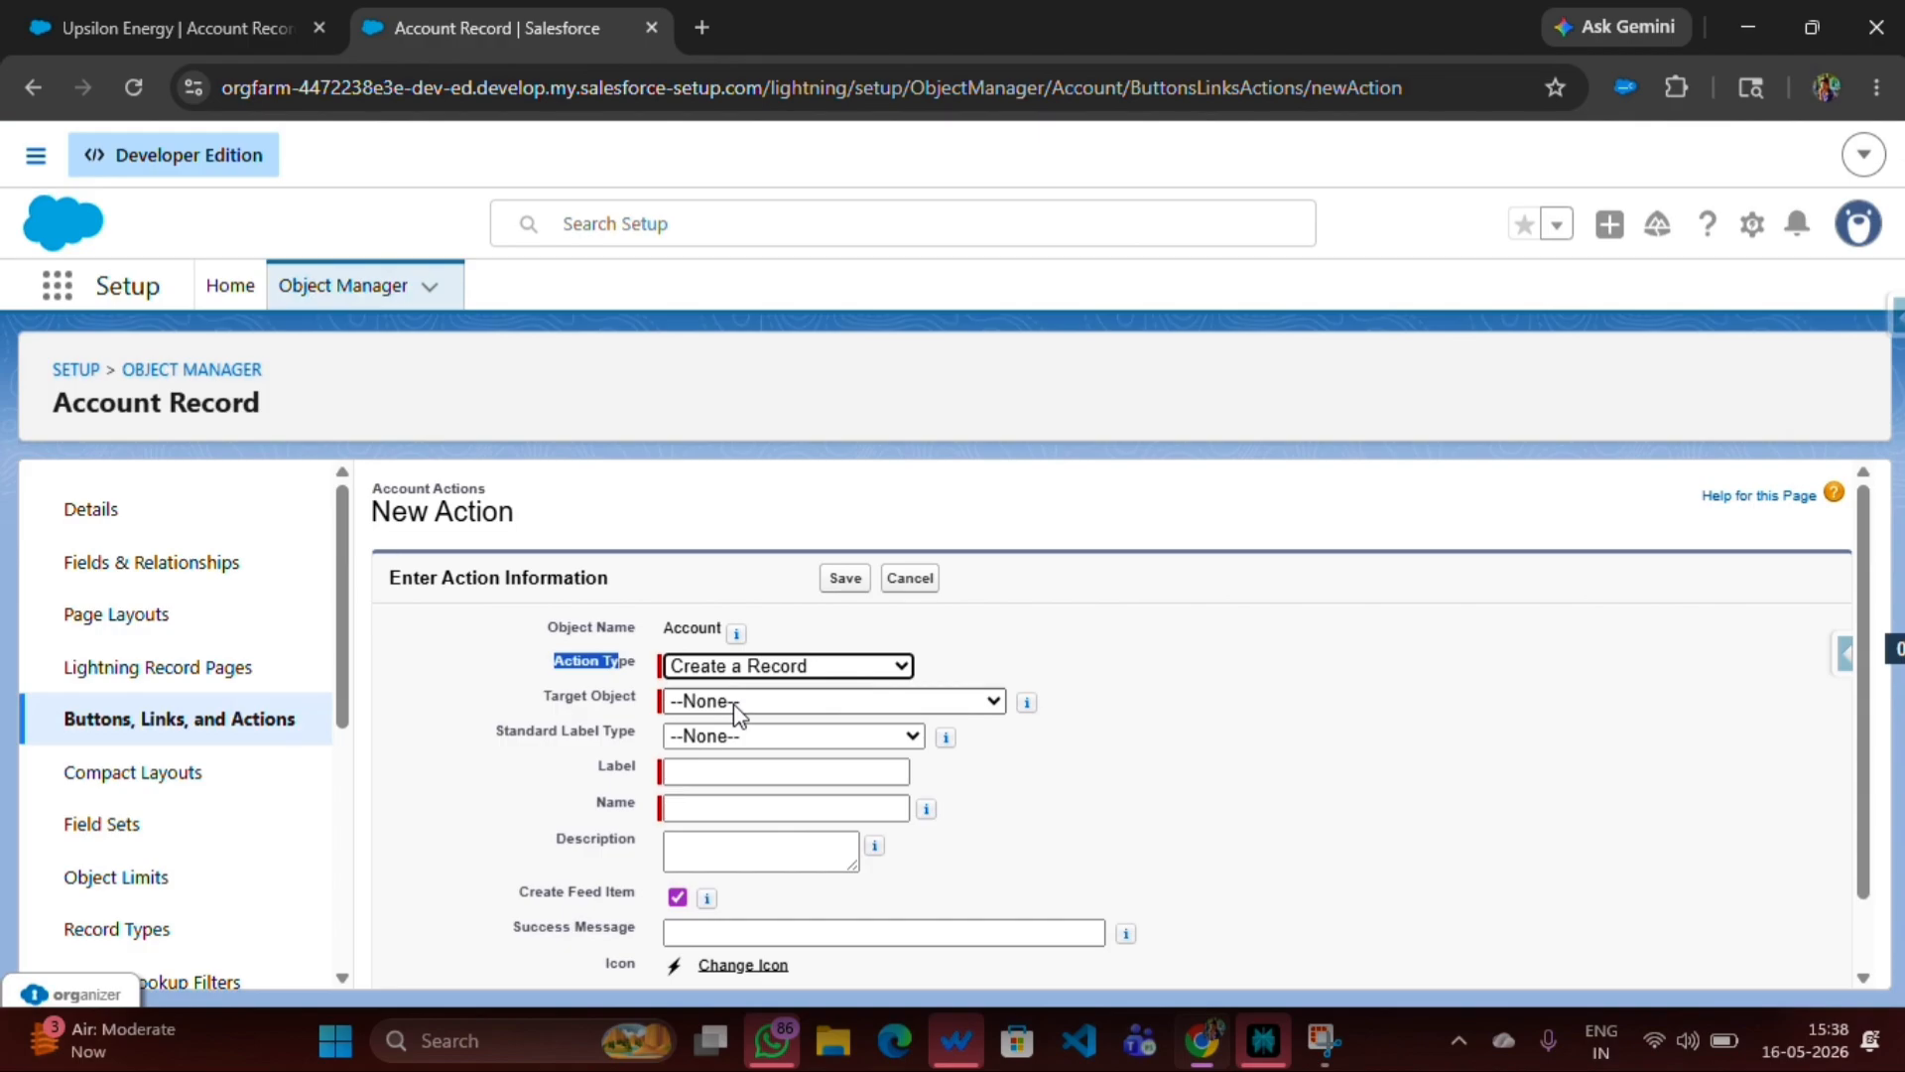
{"action": "left_click", "coordinate": [734, 704]}
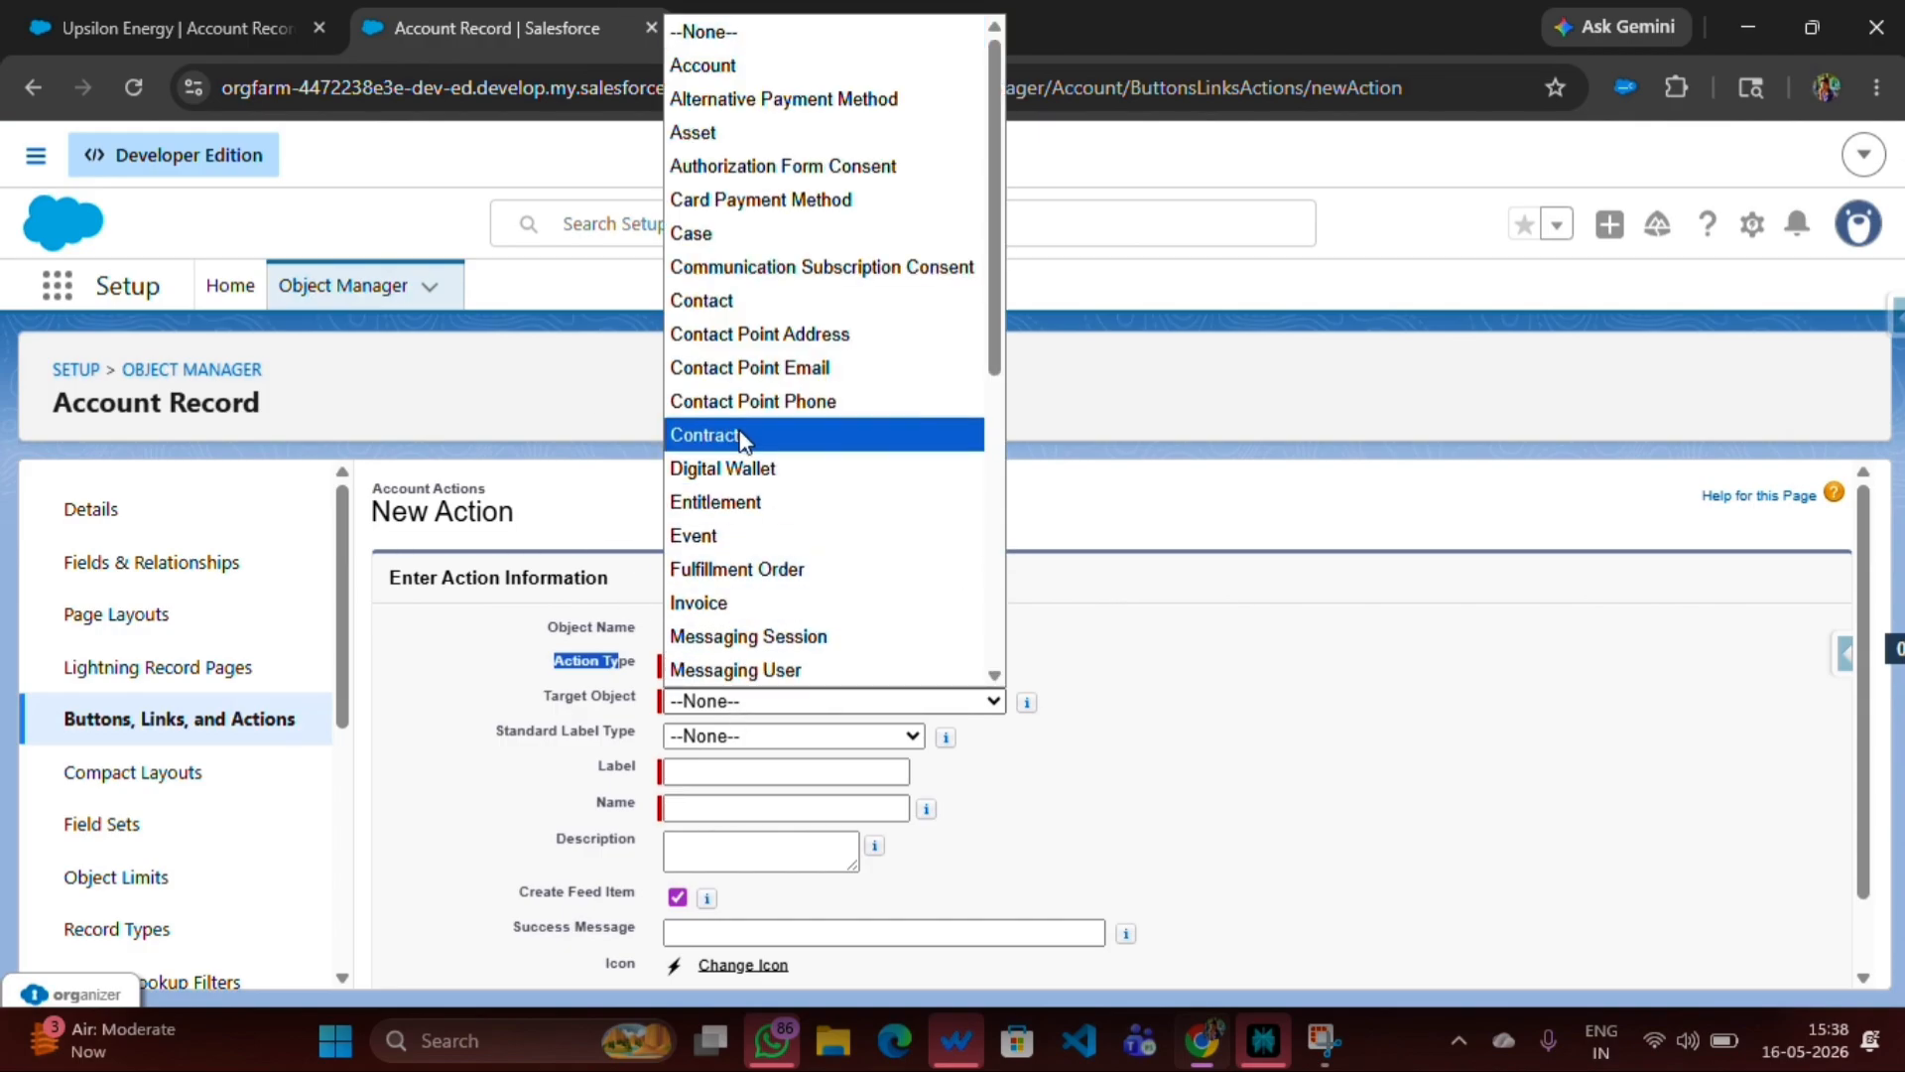
{"action": "scroll", "coordinate": [745, 442], "scroll_direction": "down", "scroll_amount": 3}
{"action": "scroll", "coordinate": [706, 675], "scroll_direction": "down", "scroll_amount": 1}
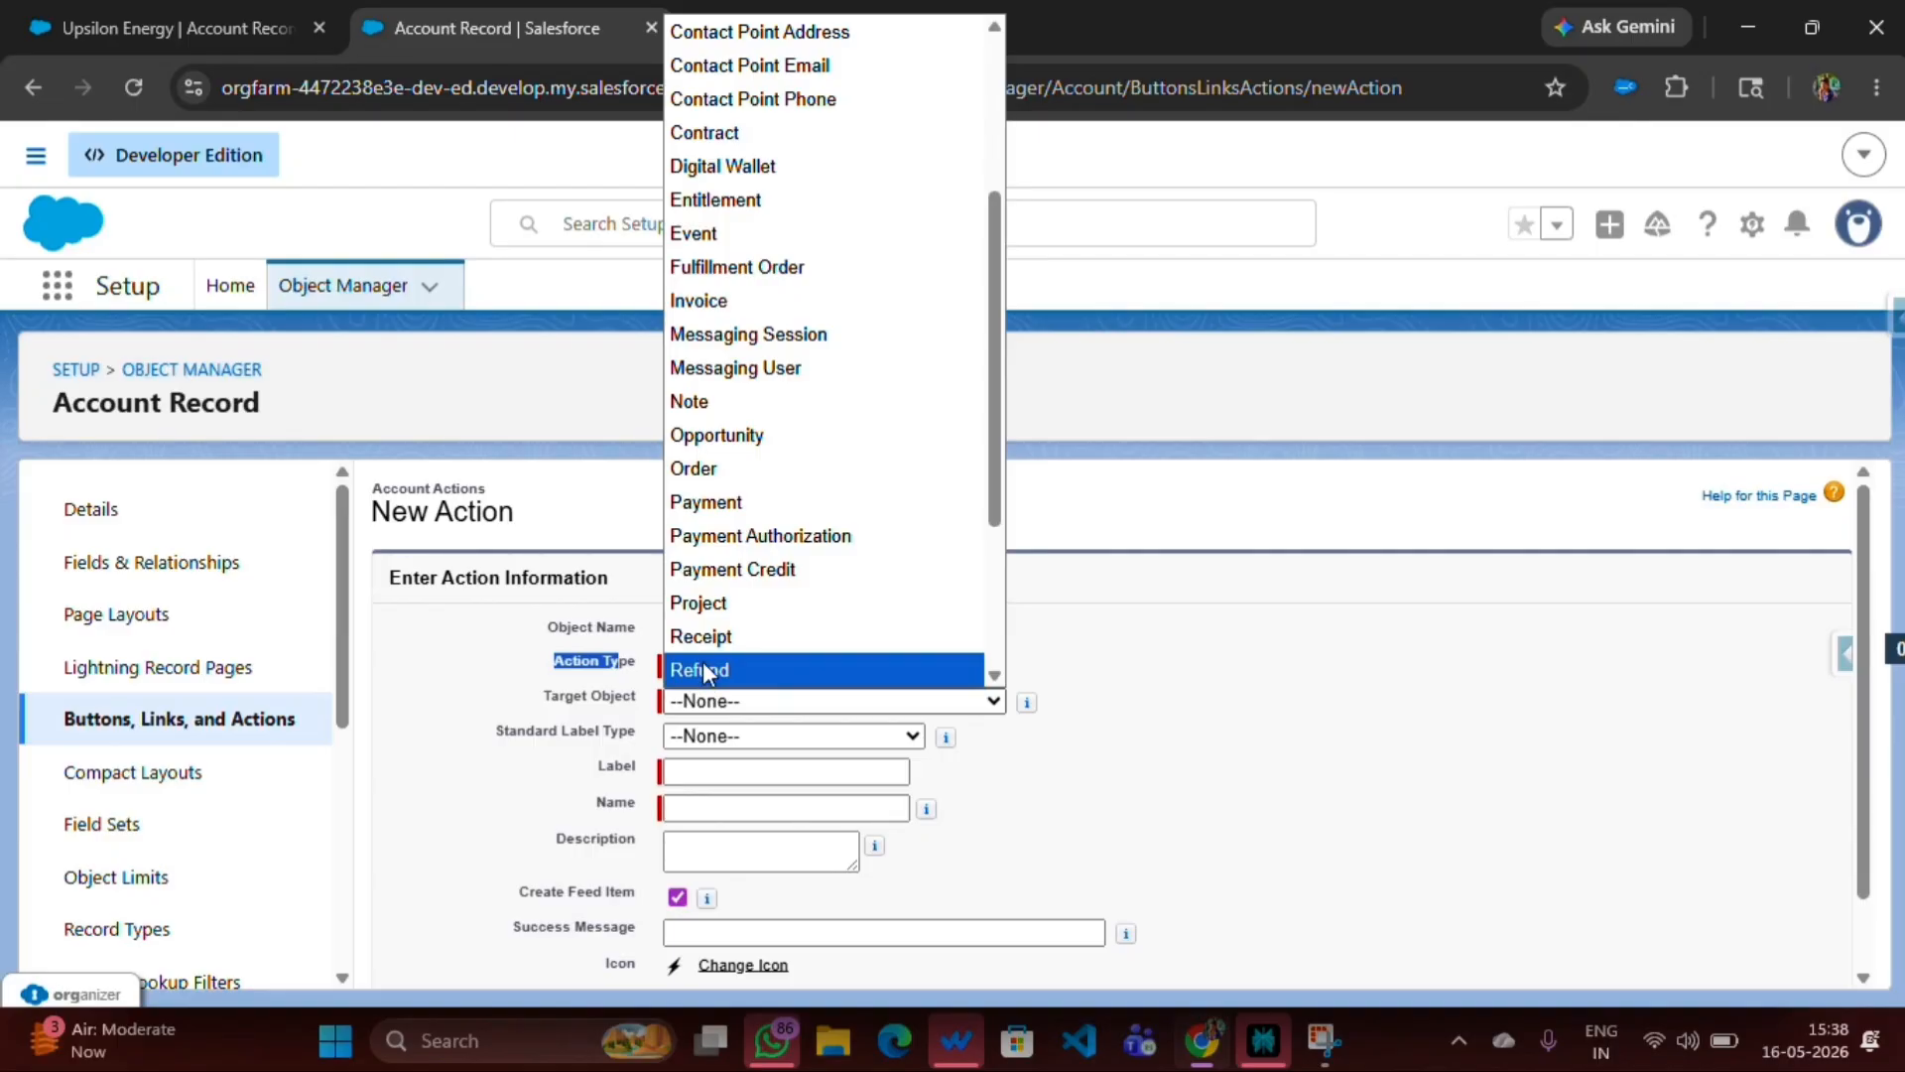
{"action": "left_click", "coordinate": [707, 637]}
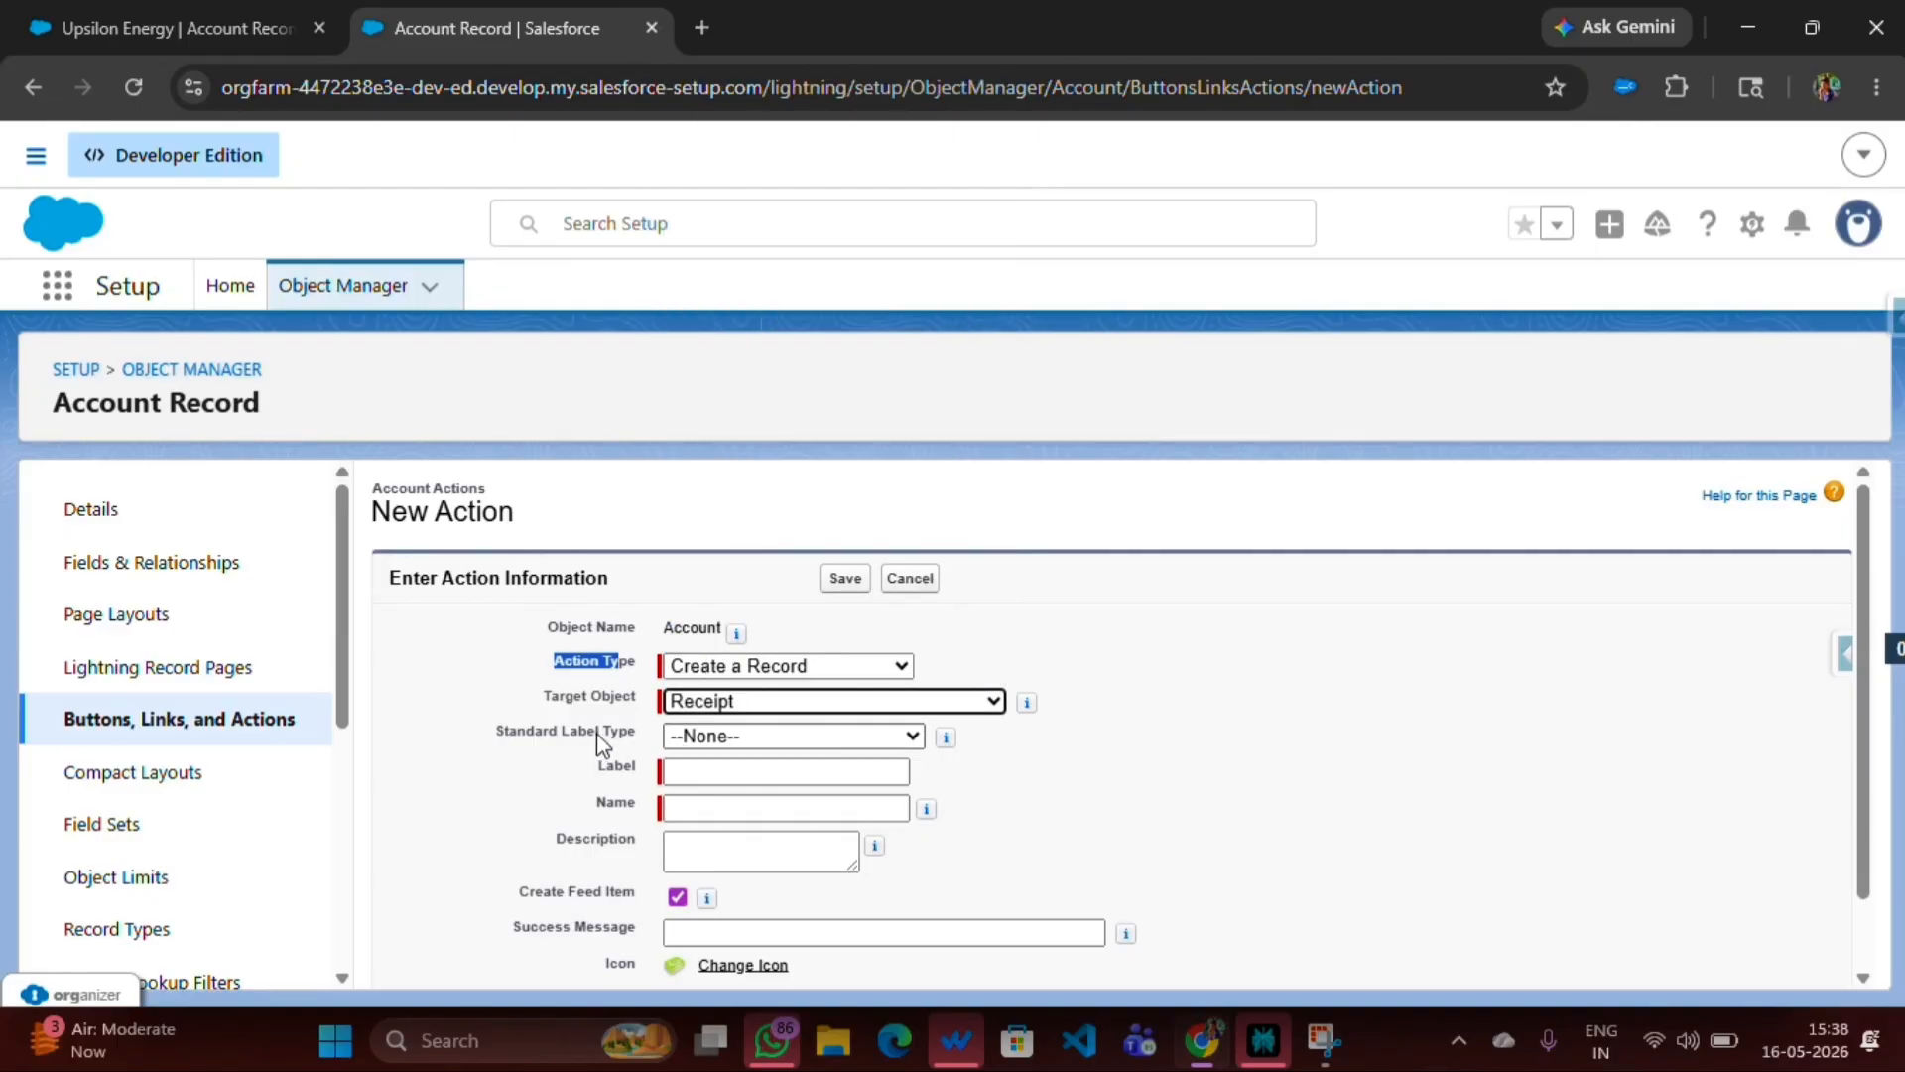
- Label and name the new action Receipt, leaving the standard label type at None and the description empty
{"action": "left_click", "coordinate": [706, 735]}
{"action": "left_click", "coordinate": [711, 736]}
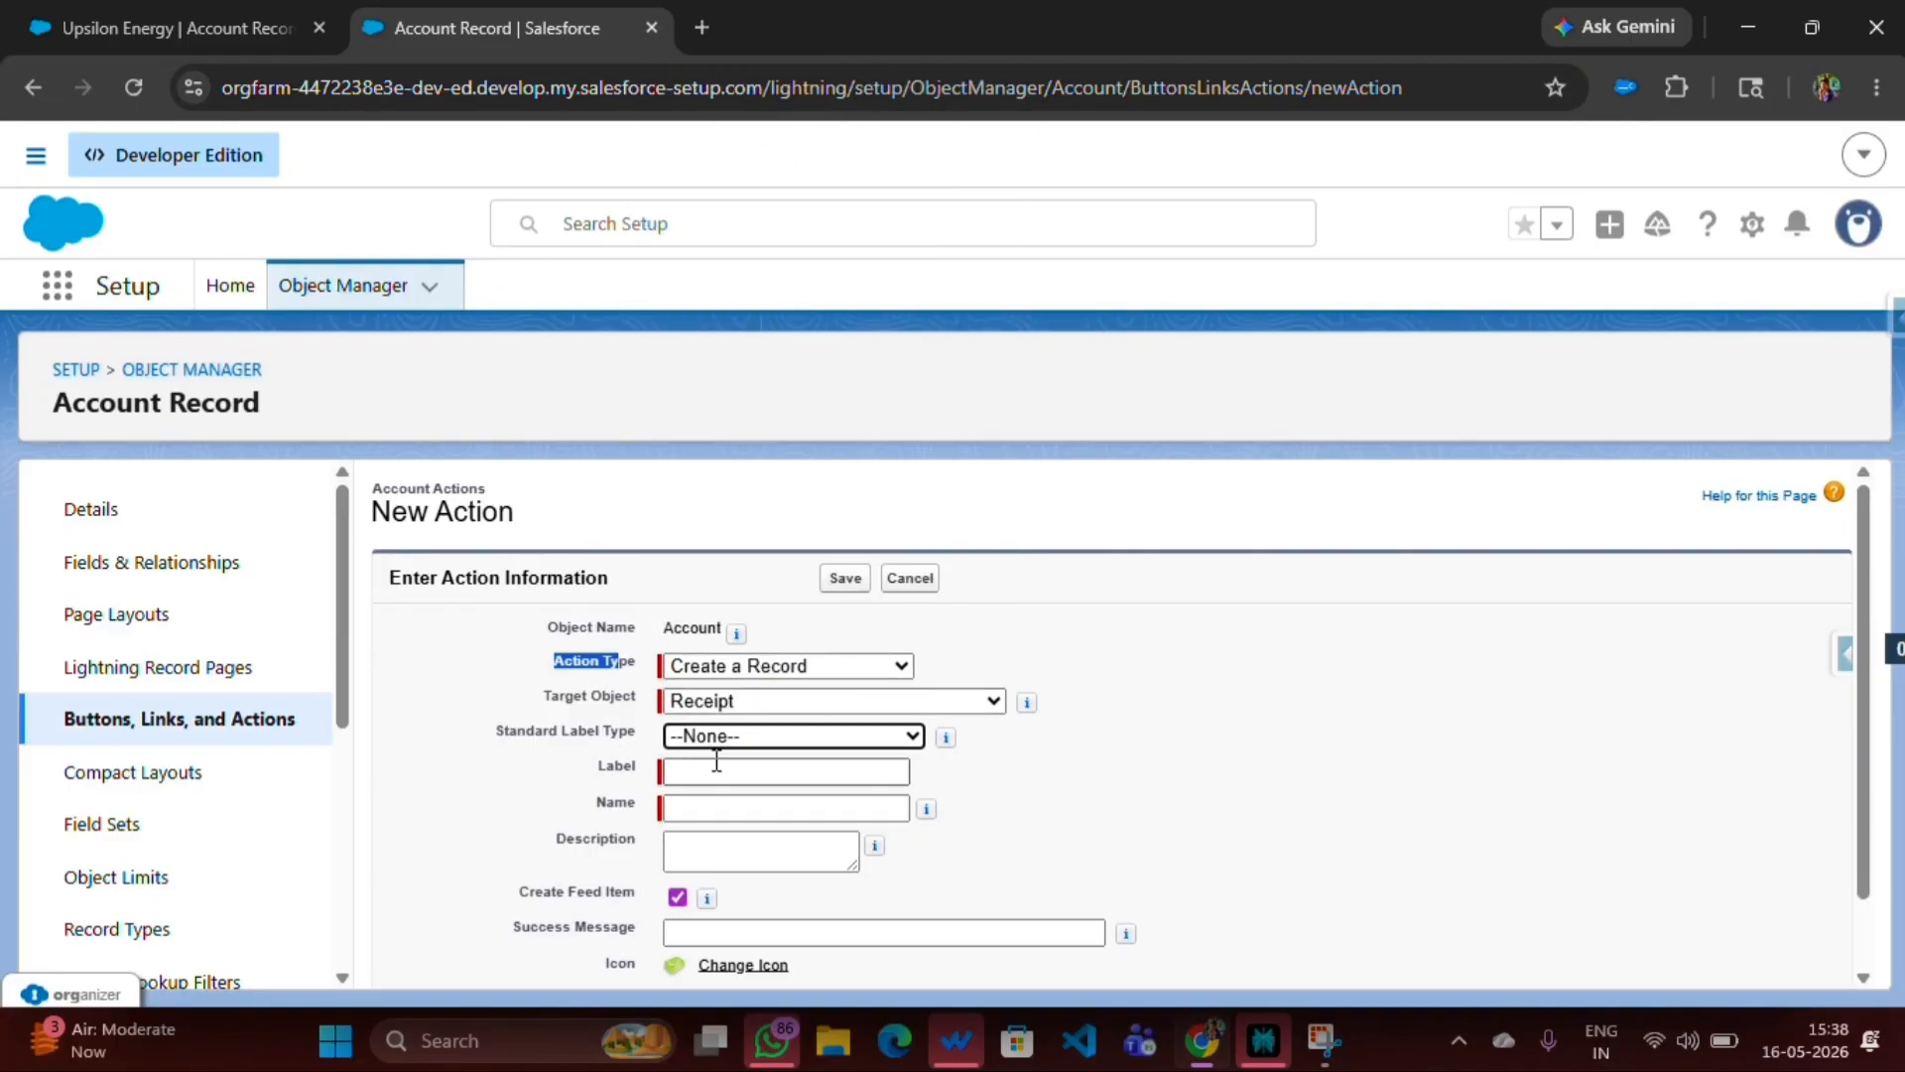
{"action": "left_click", "coordinate": [716, 770]}
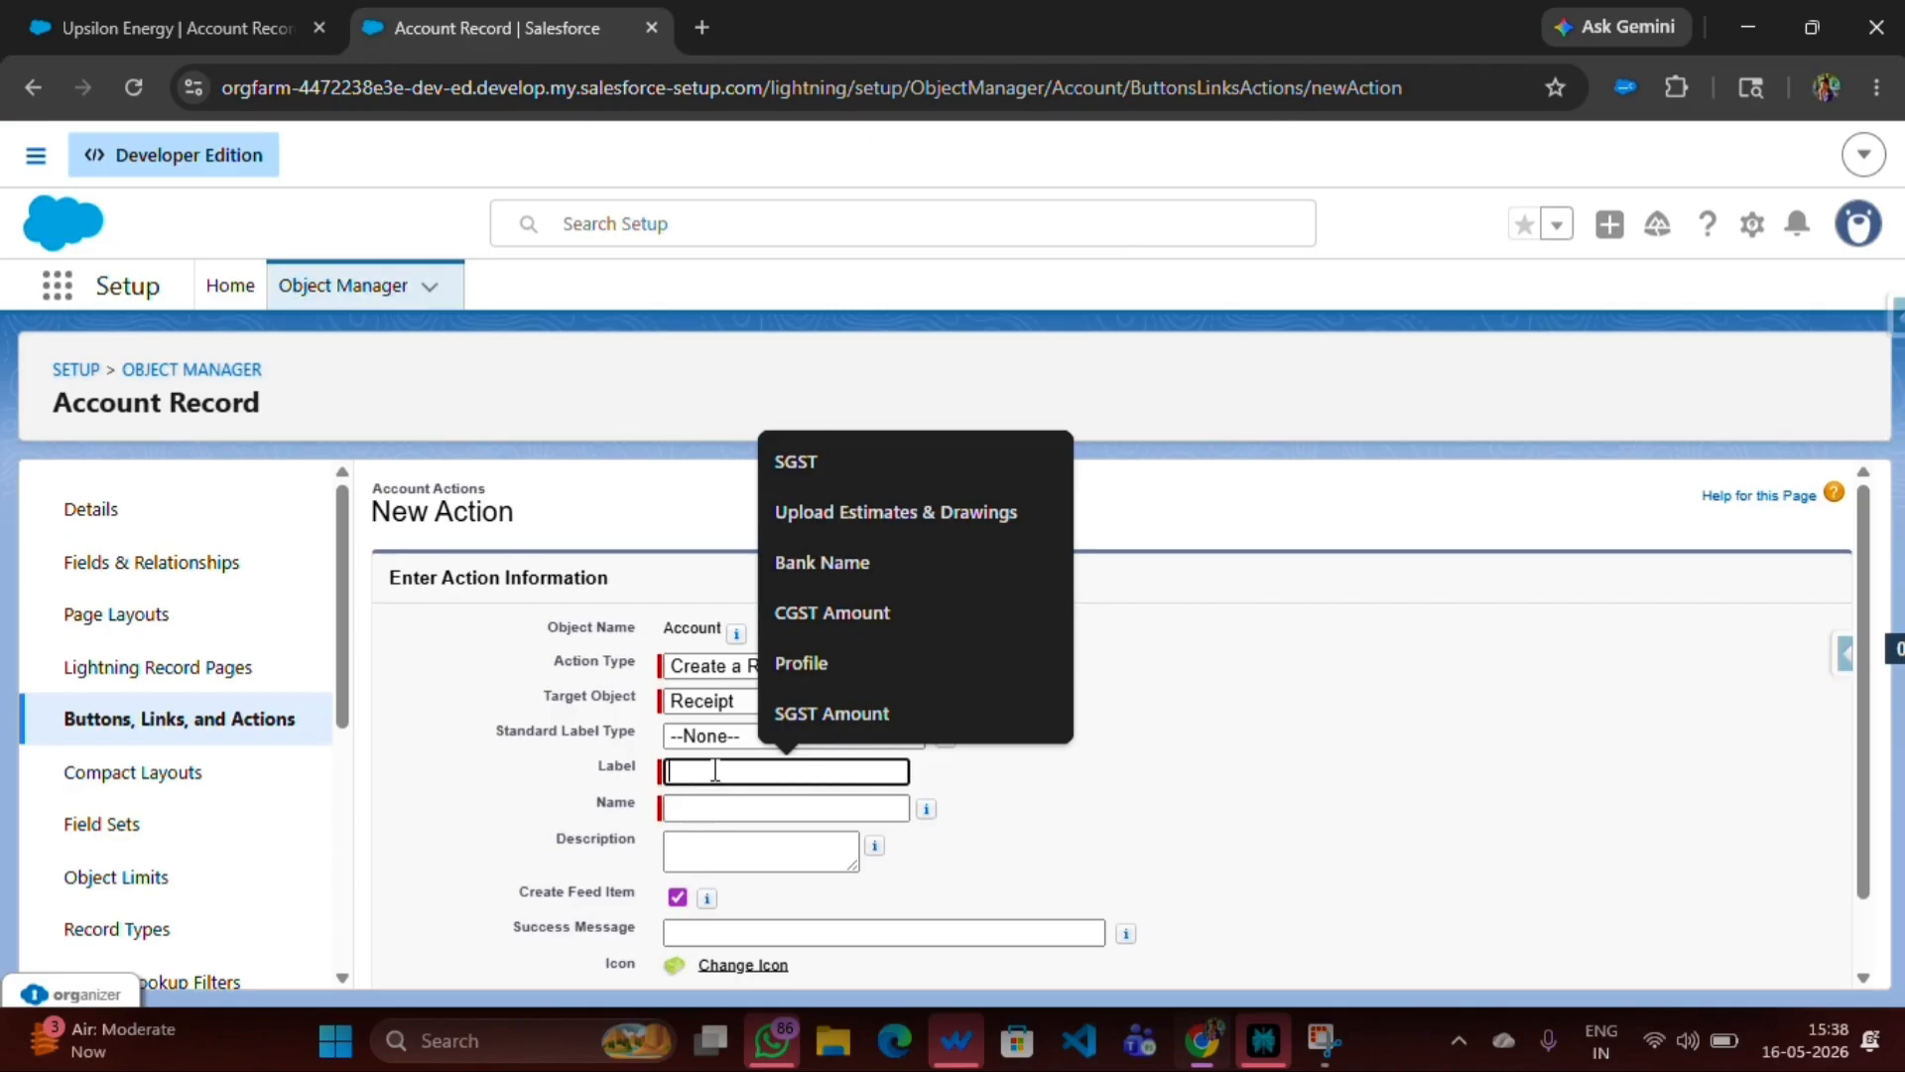
{"action": "type", "text": "Receipt"}
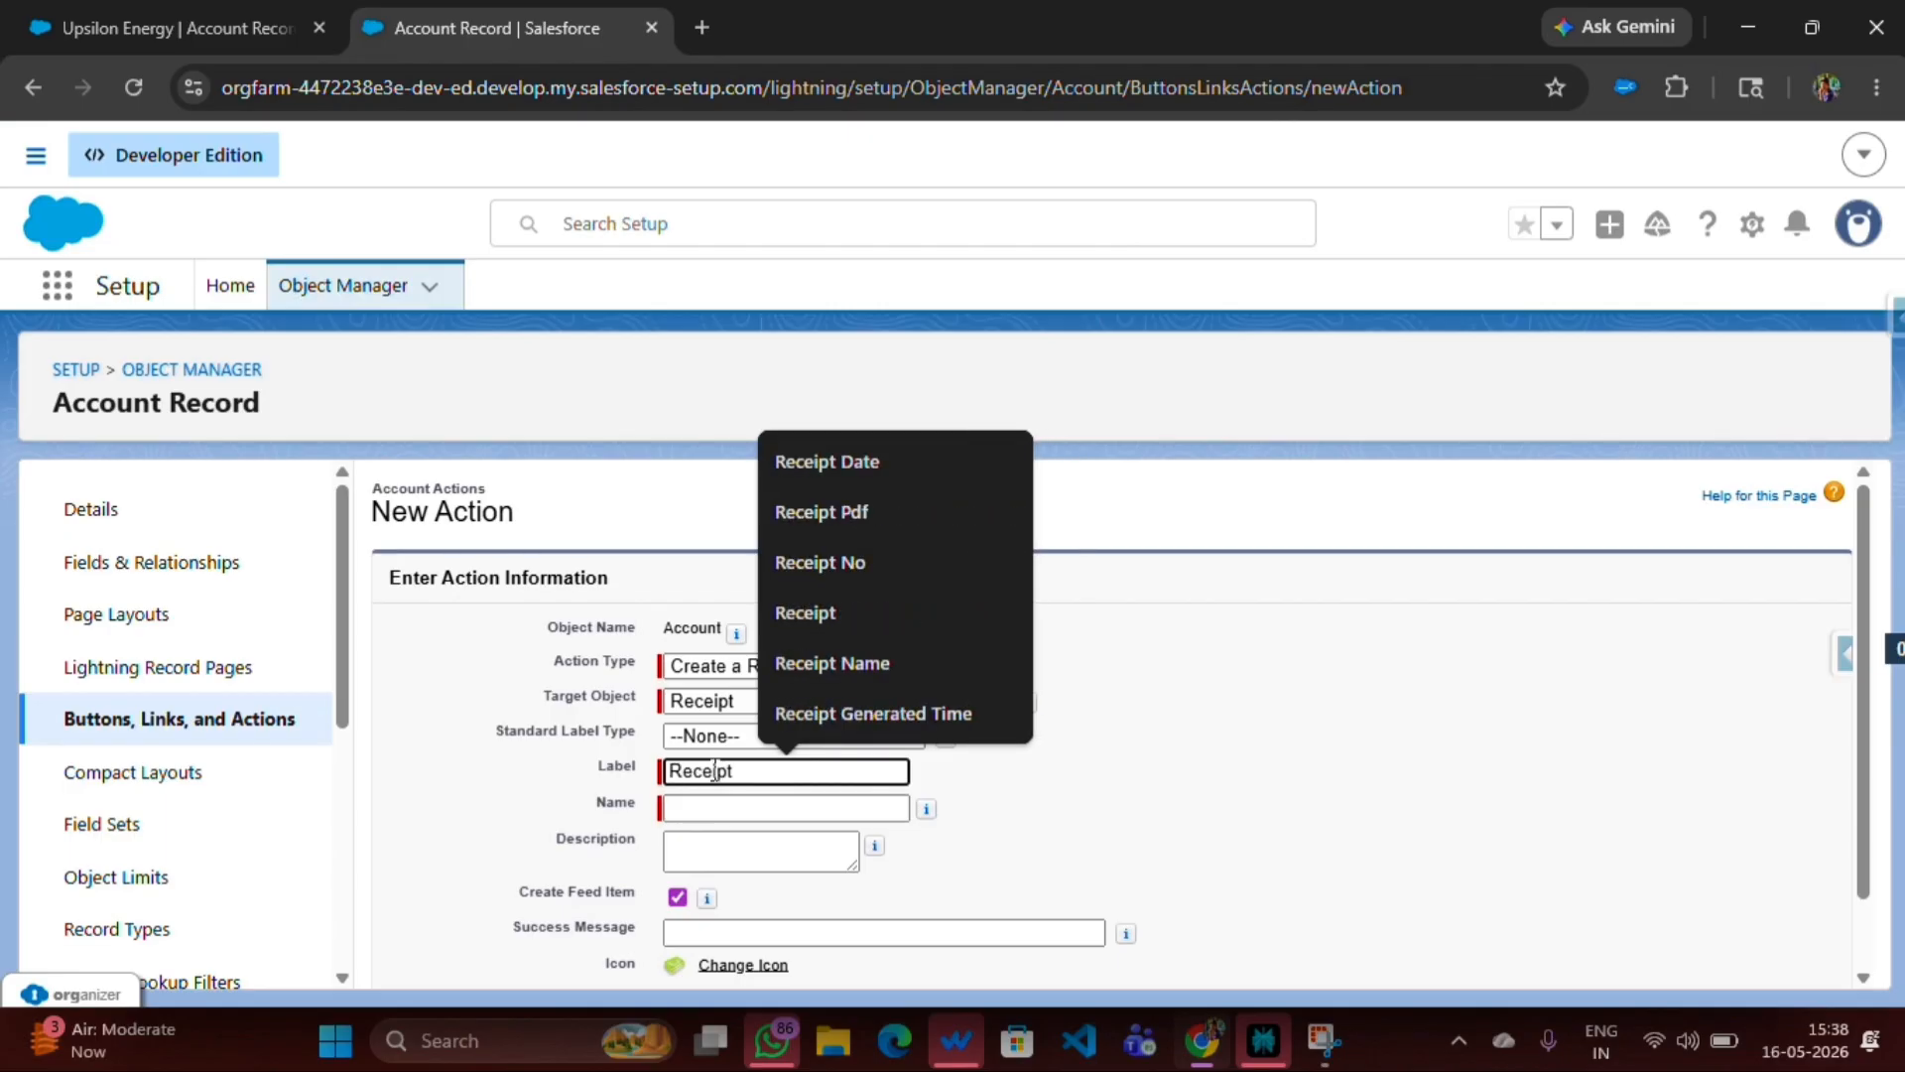
{"action": "left_click", "coordinate": [717, 807]}
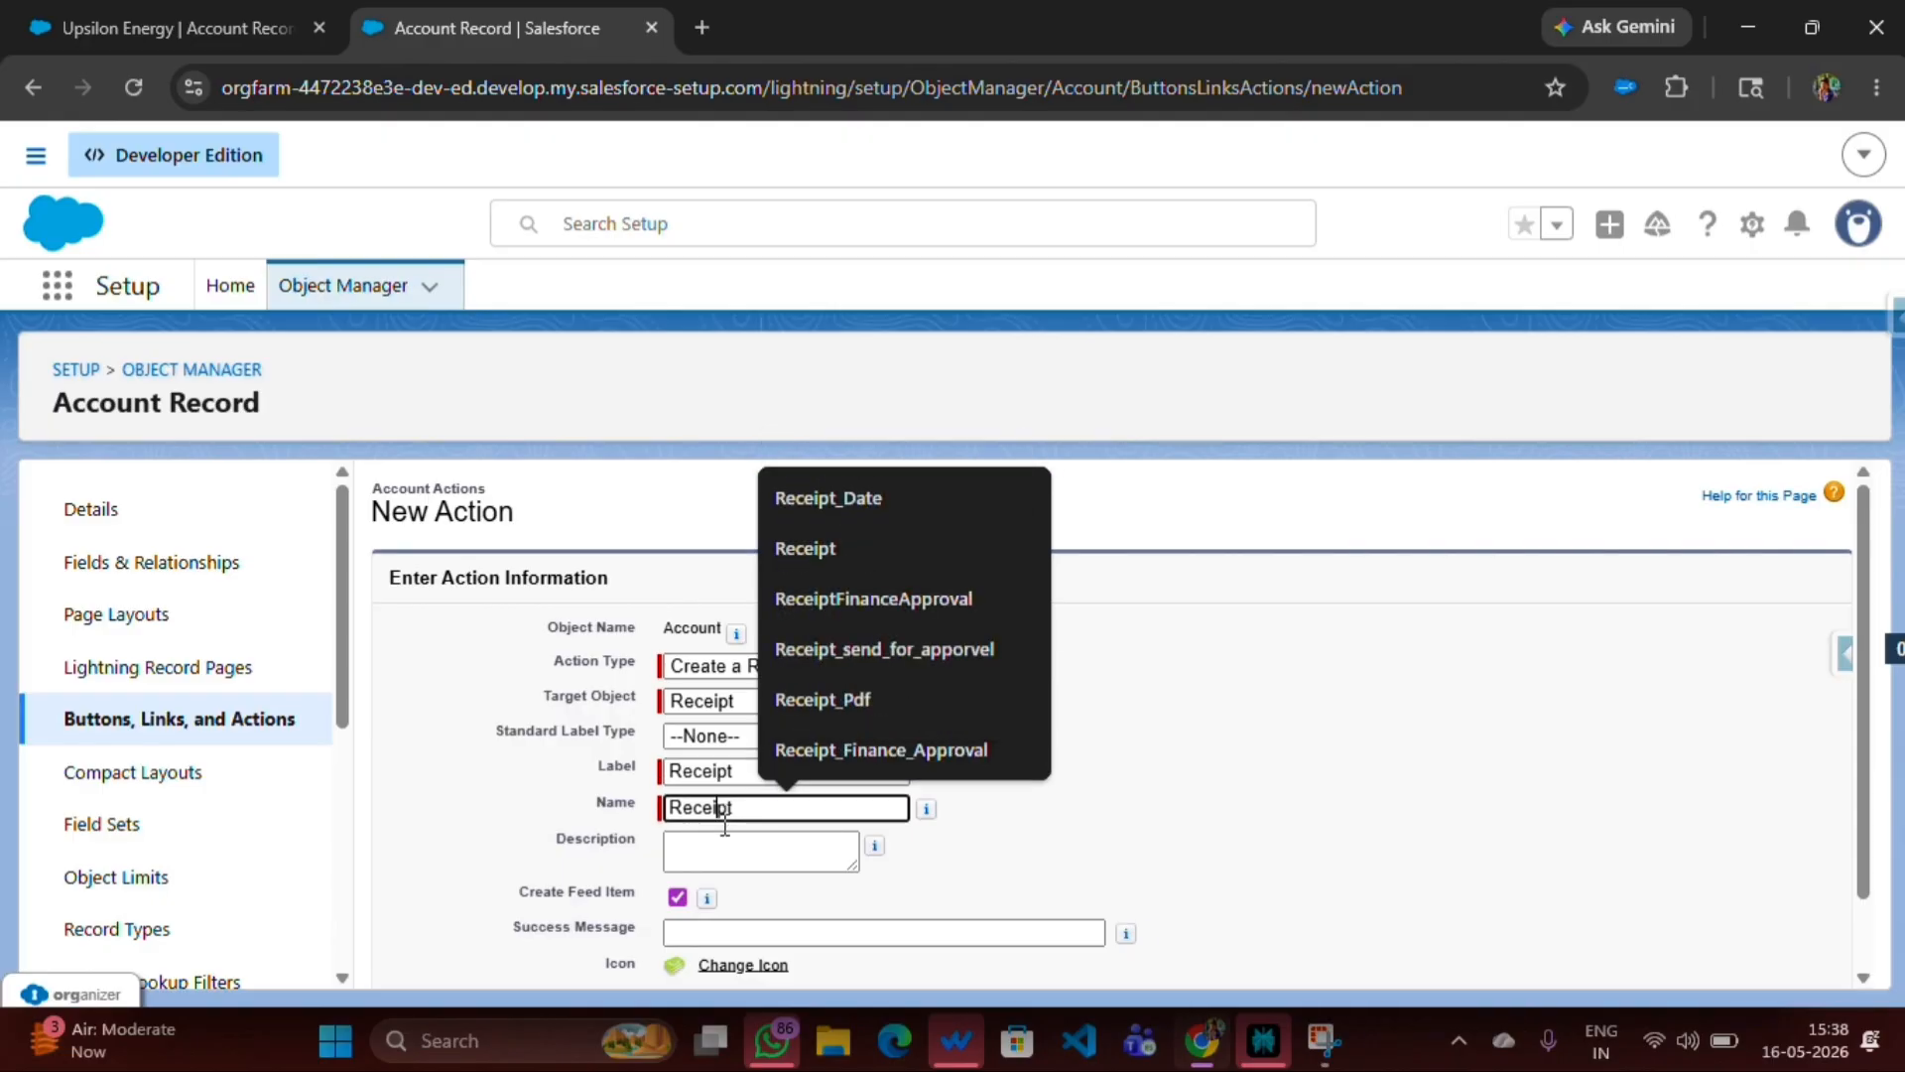
{"action": "left_click", "coordinate": [725, 867]}
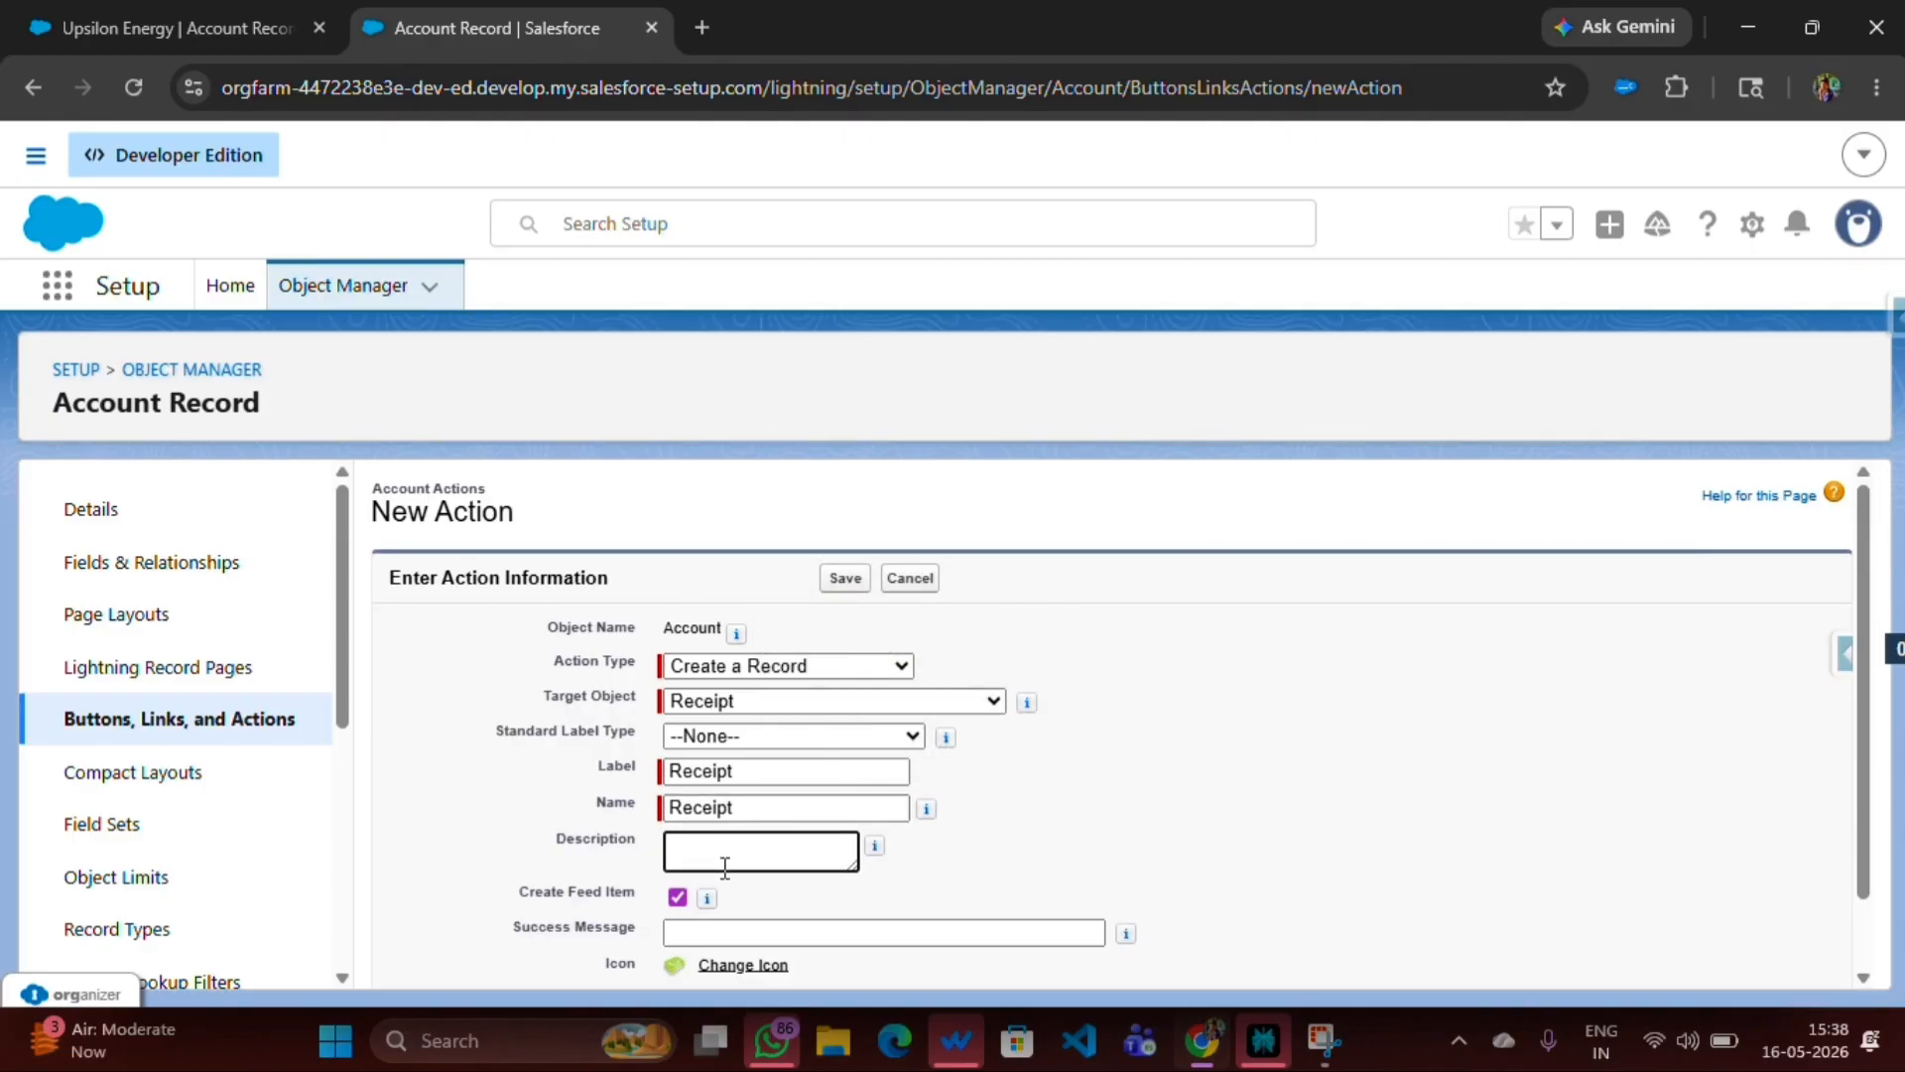
- Set the action's success message to "New Receipt is Created" and save the action
{"action": "scroll", "coordinate": [725, 866], "scroll_direction": "down", "scroll_amount": 1}
{"action": "left_click", "coordinate": [720, 851]}
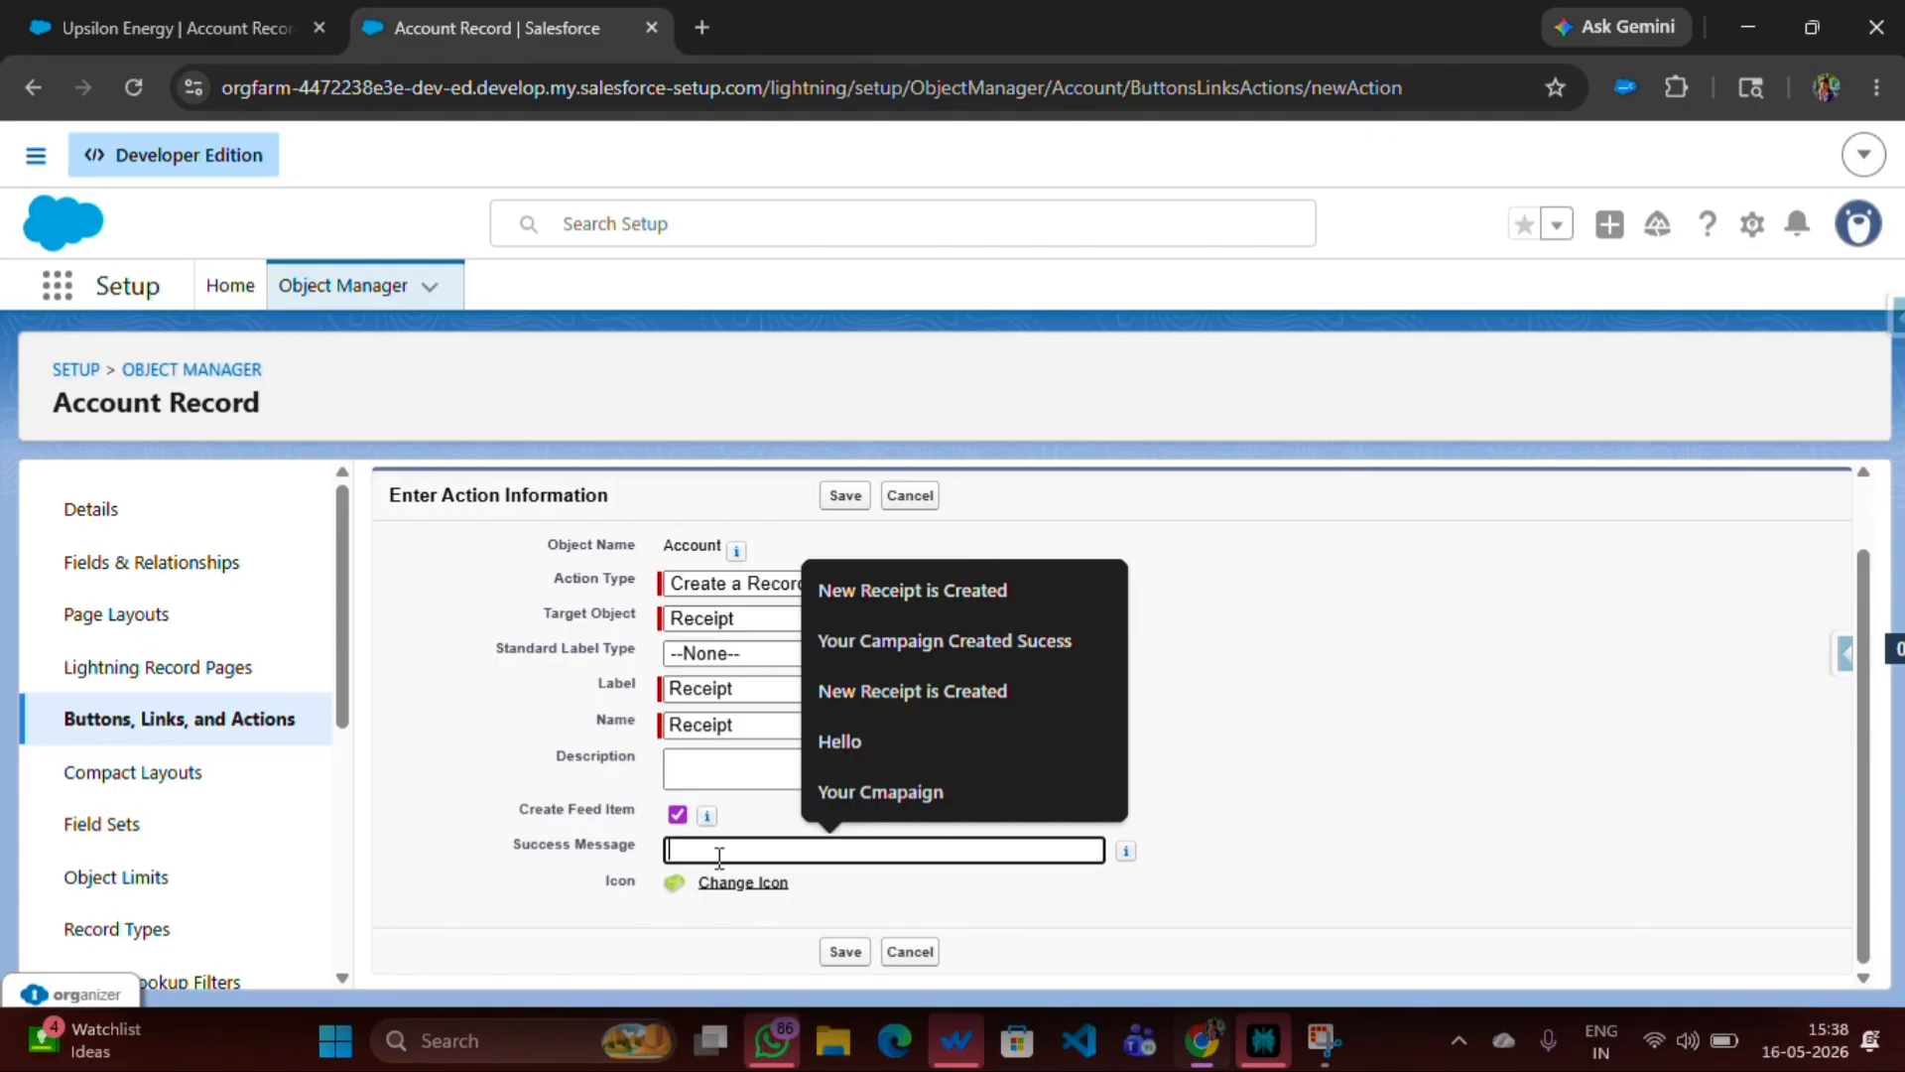
{"action": "left_click", "coordinate": [890, 679]}
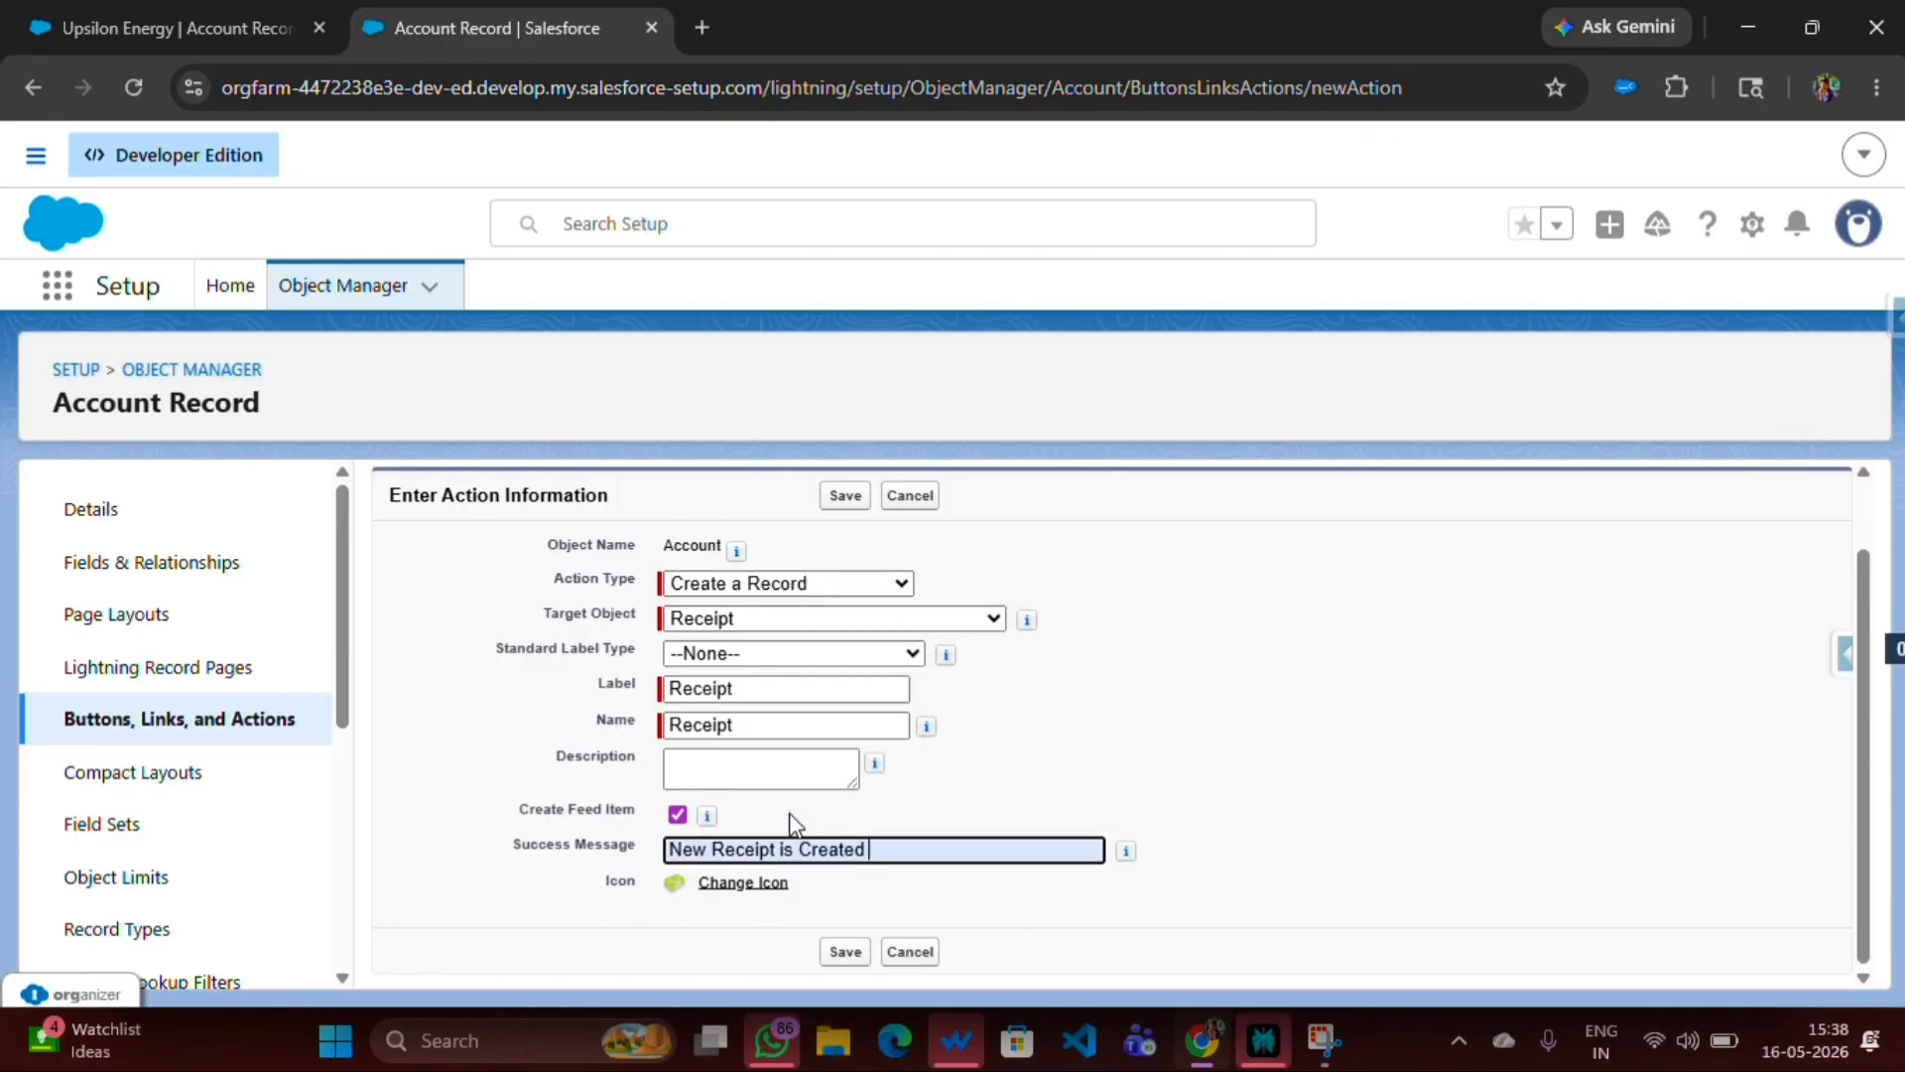
{"action": "left_click", "coordinate": [858, 955]}
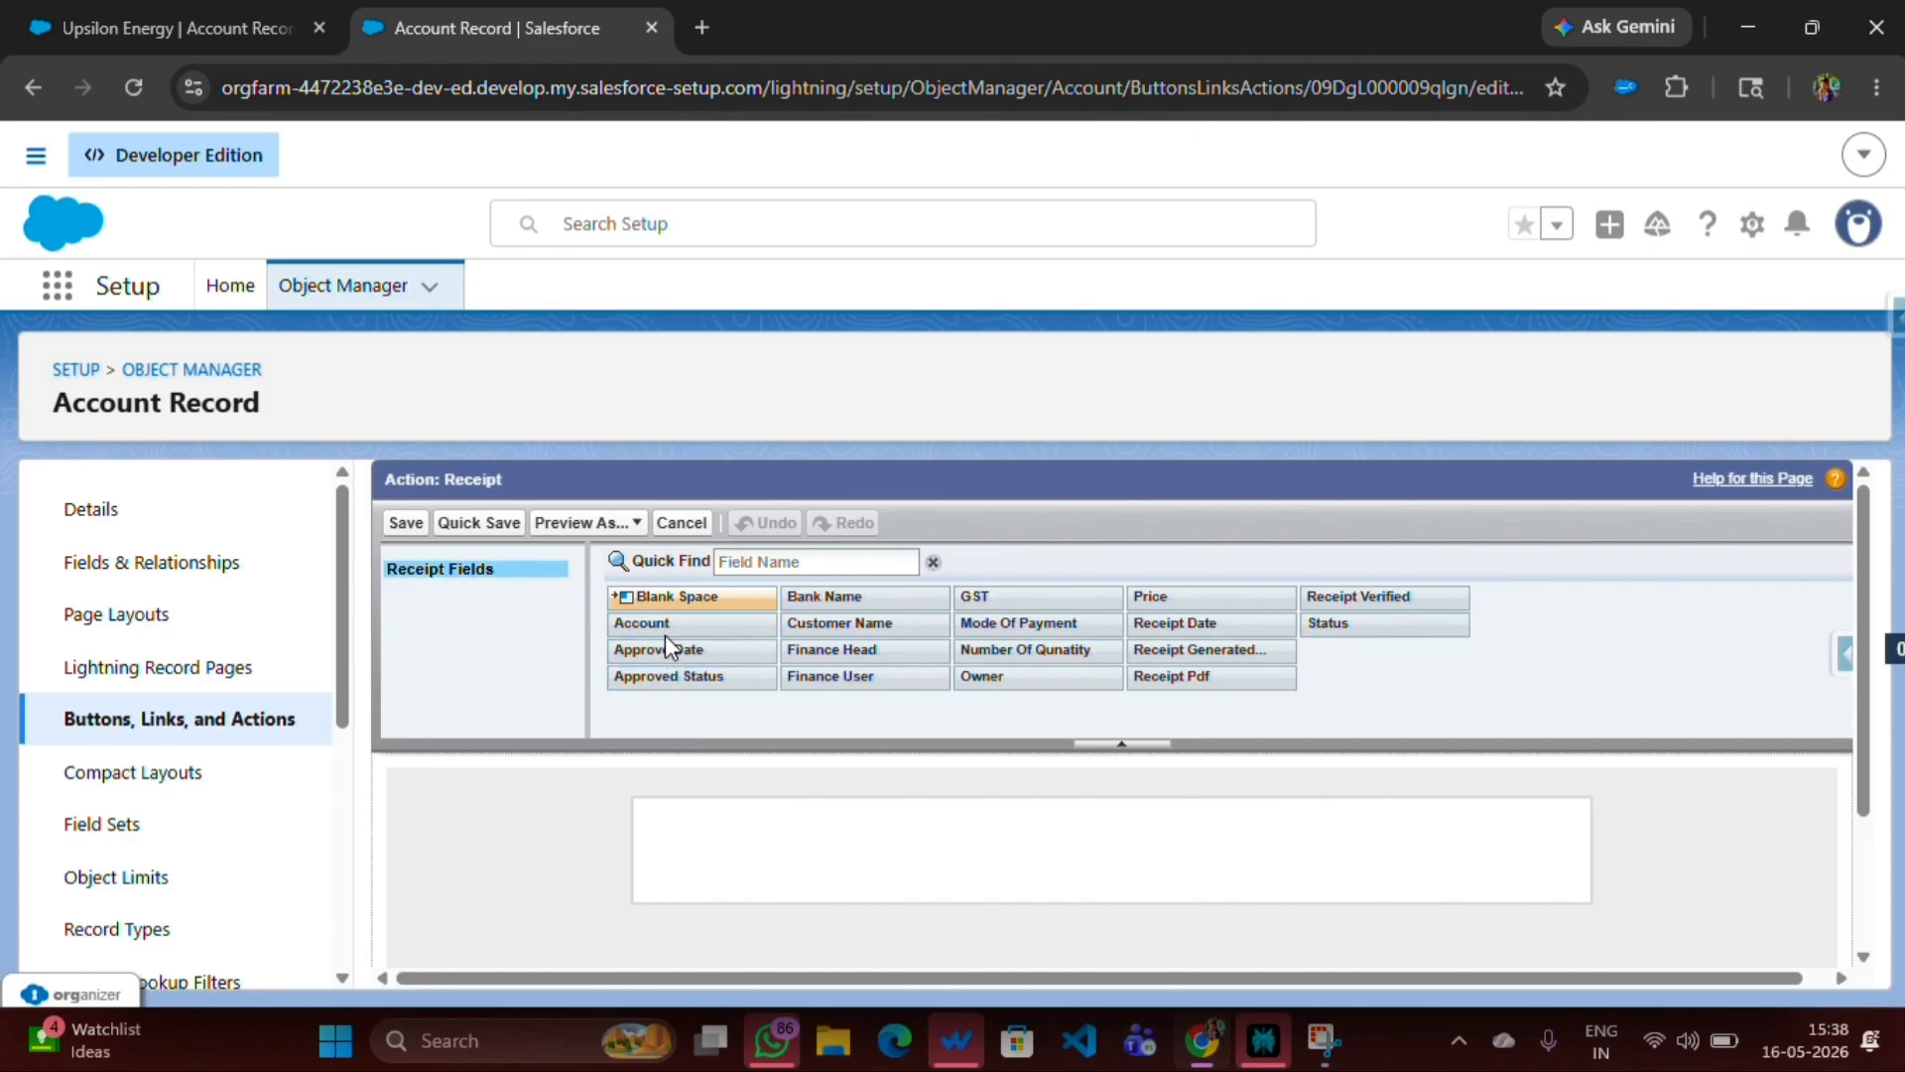
- Add Account, Approve Date, Approved Status, Bank Name, Customer Name, Finance Head, Finance User and GST to the Receipt action layout and save it
{"action": "left_click_drag", "start_coordinate": [667, 622], "coordinate": [698, 839]}
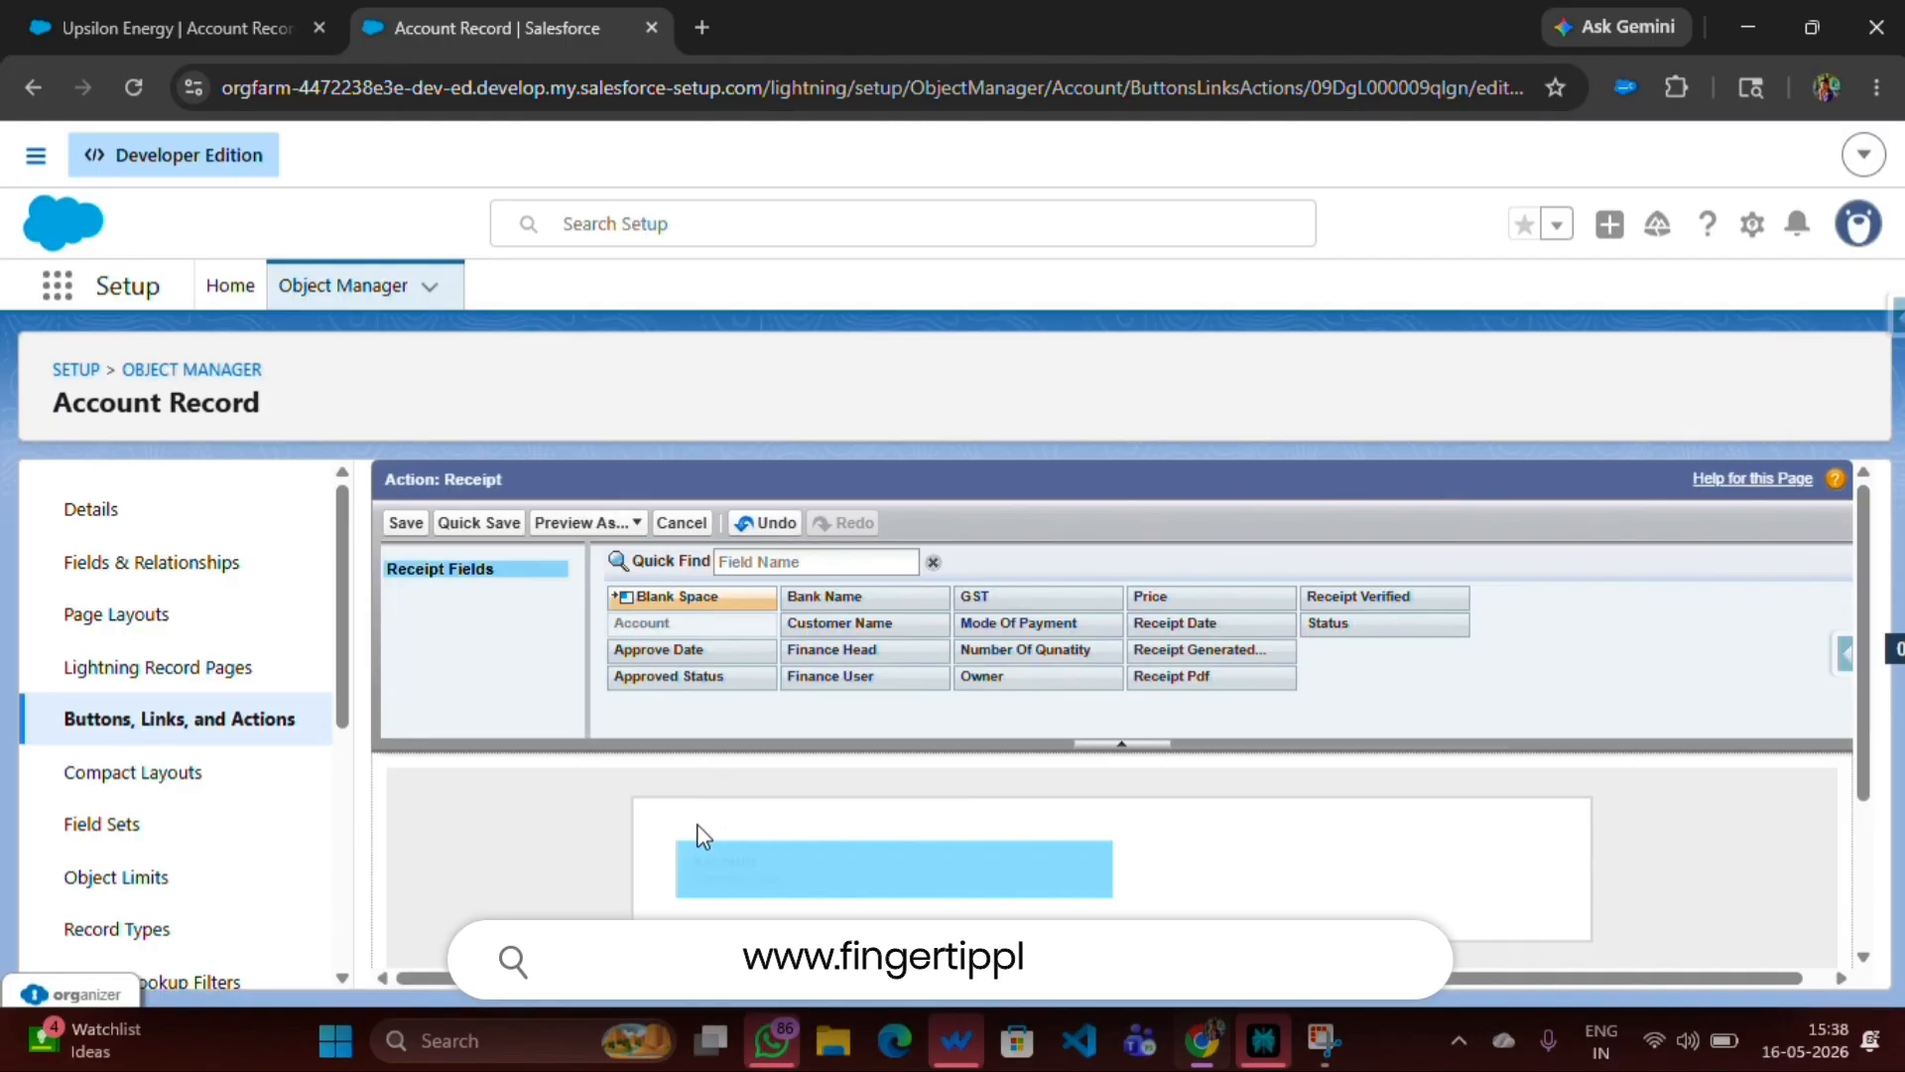
{"action": "left_click_drag", "start_coordinate": [650, 651], "coordinate": [695, 898]}
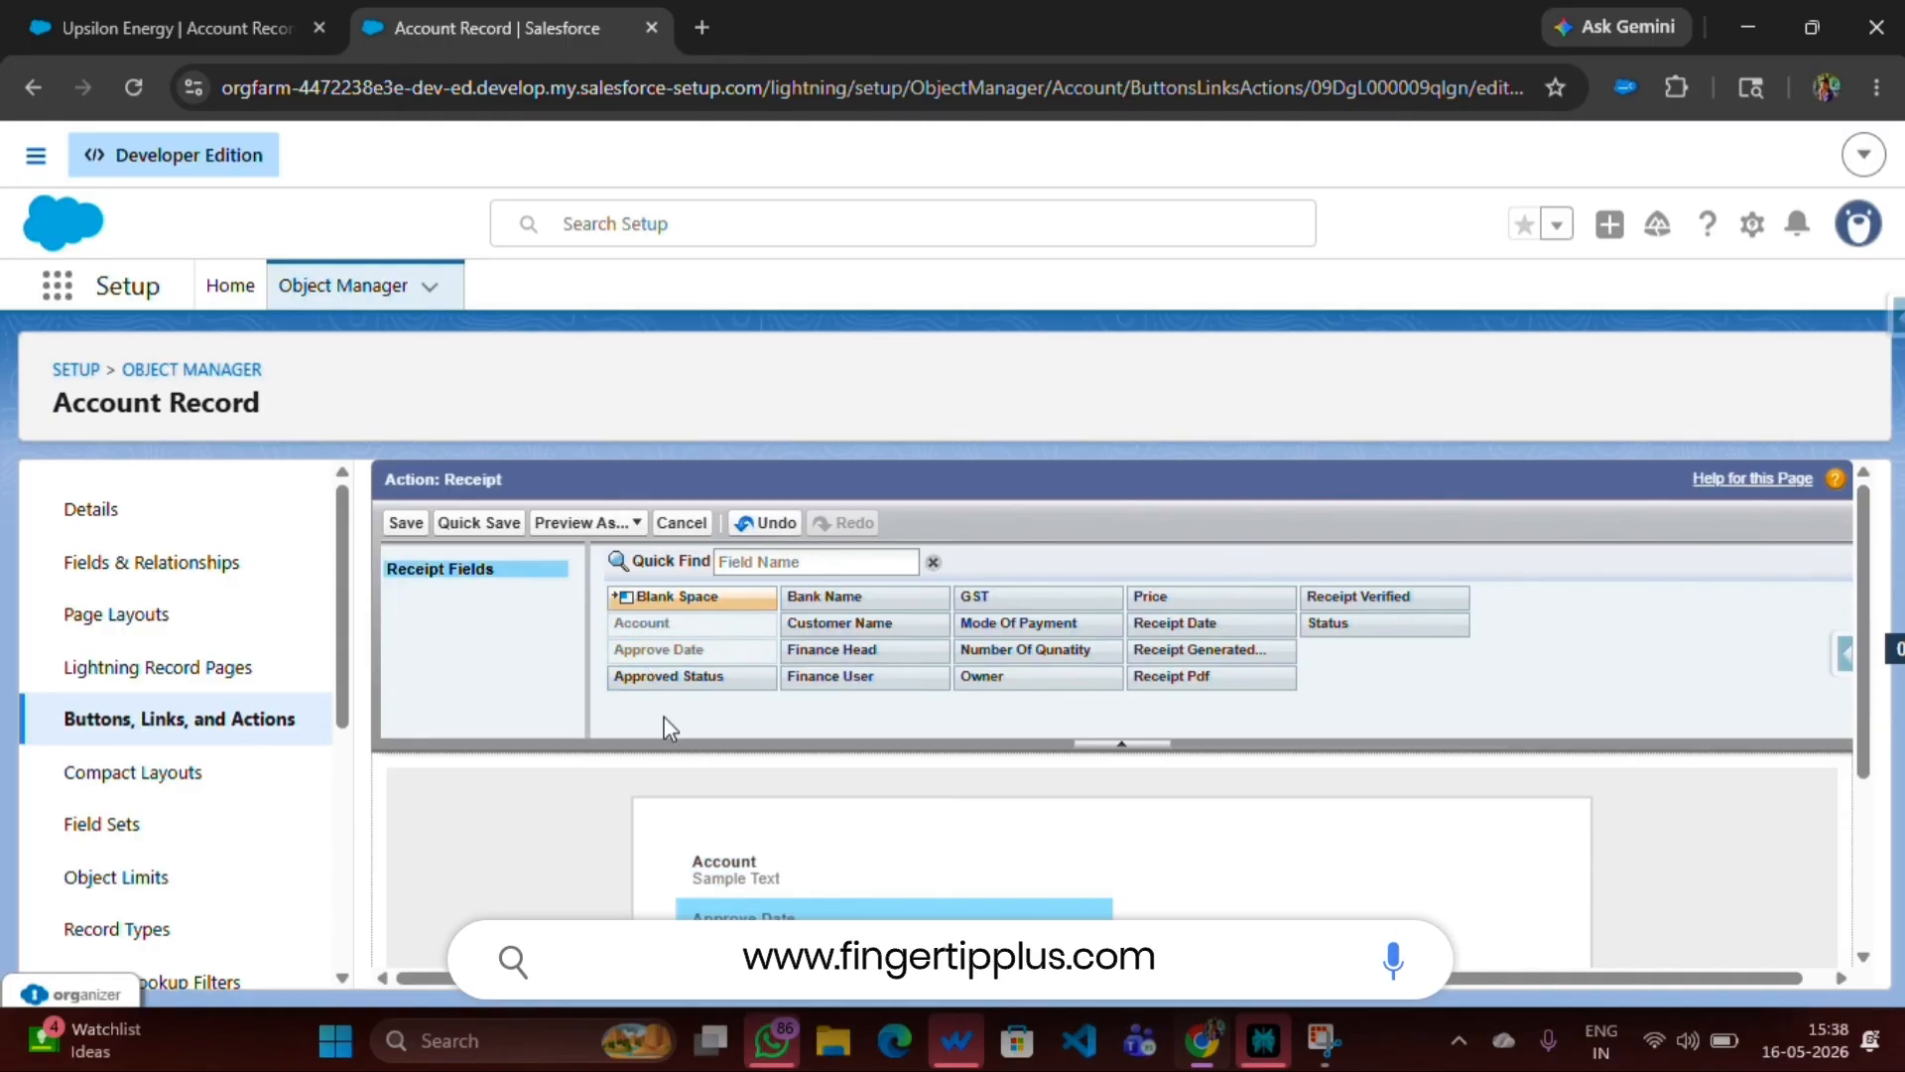
{"action": "left_click_drag", "start_coordinate": [655, 677], "coordinate": [760, 857]}
{"action": "left_click_drag", "start_coordinate": [833, 558], "coordinate": [1390, 820]}
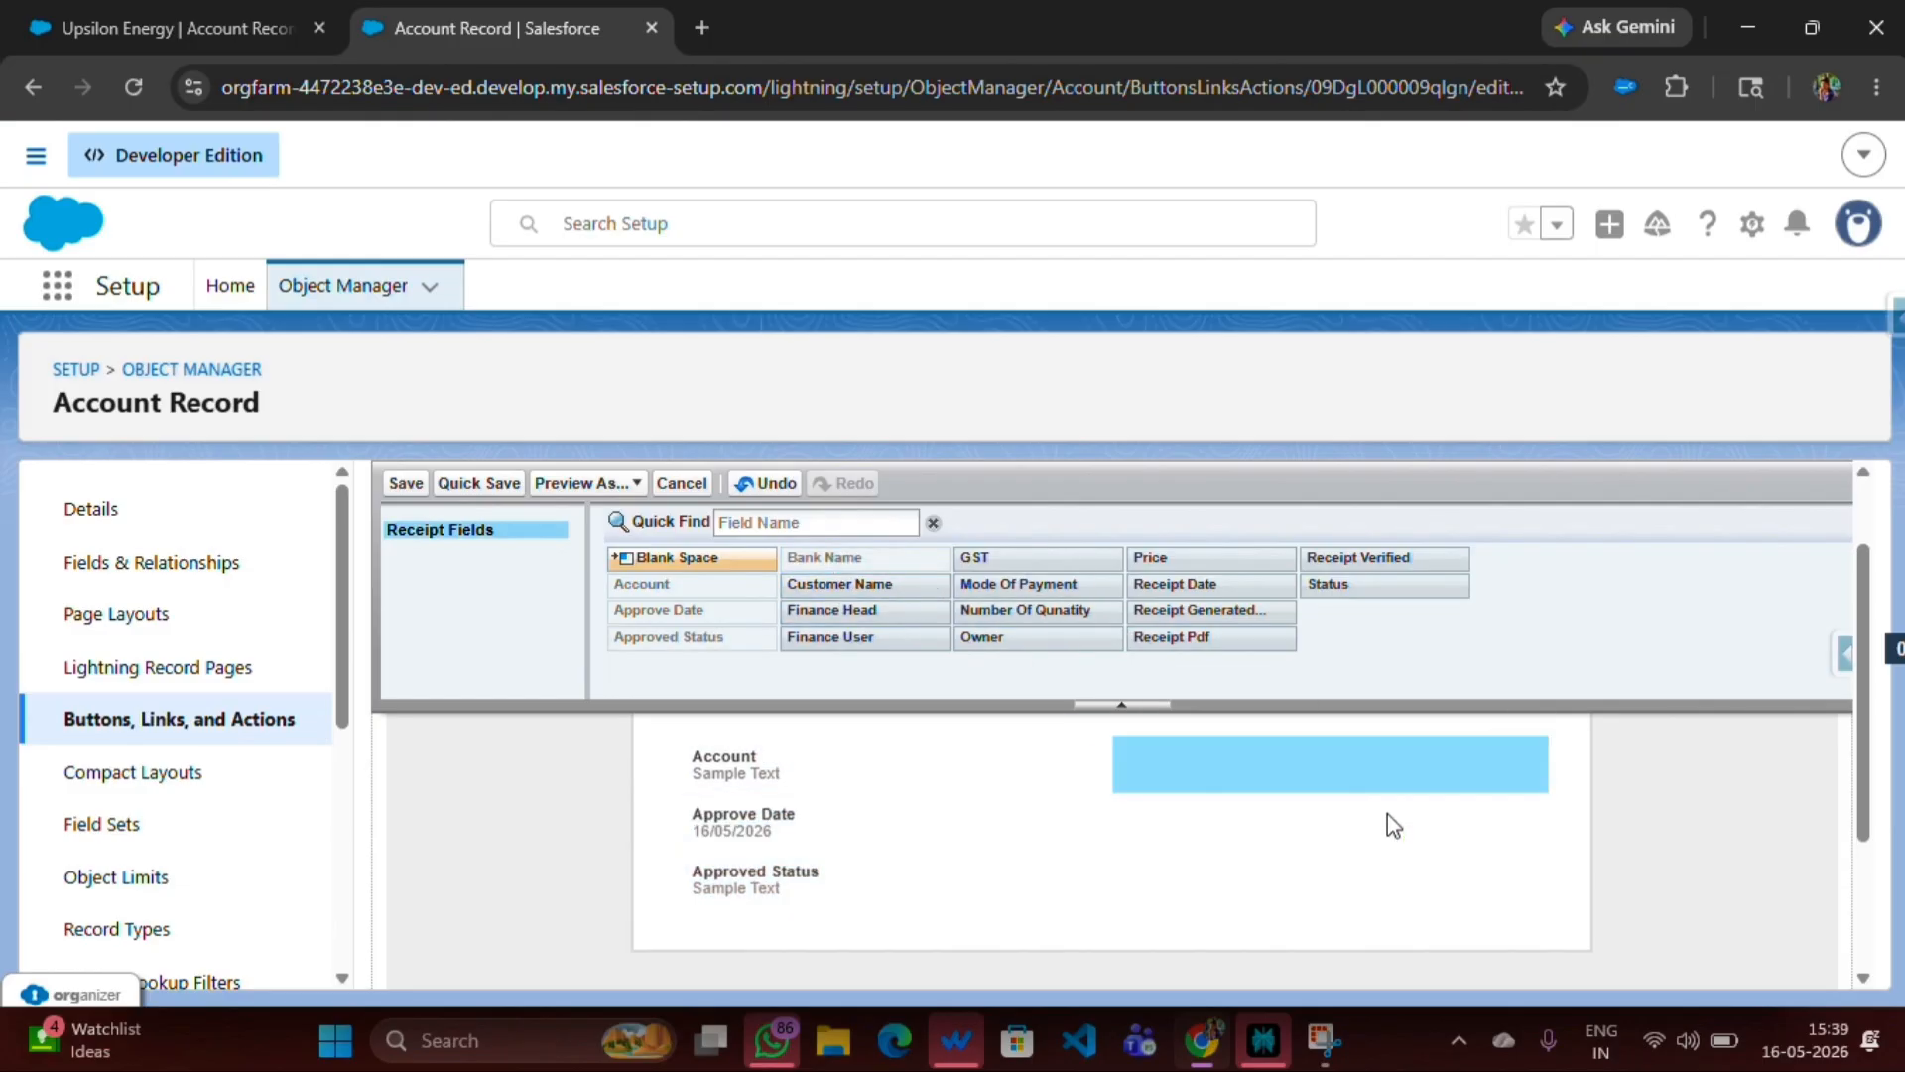
{"action": "left_click_drag", "start_coordinate": [833, 588], "coordinate": [1182, 844]}
{"action": "left_click_drag", "start_coordinate": [790, 631], "coordinate": [810, 908]}
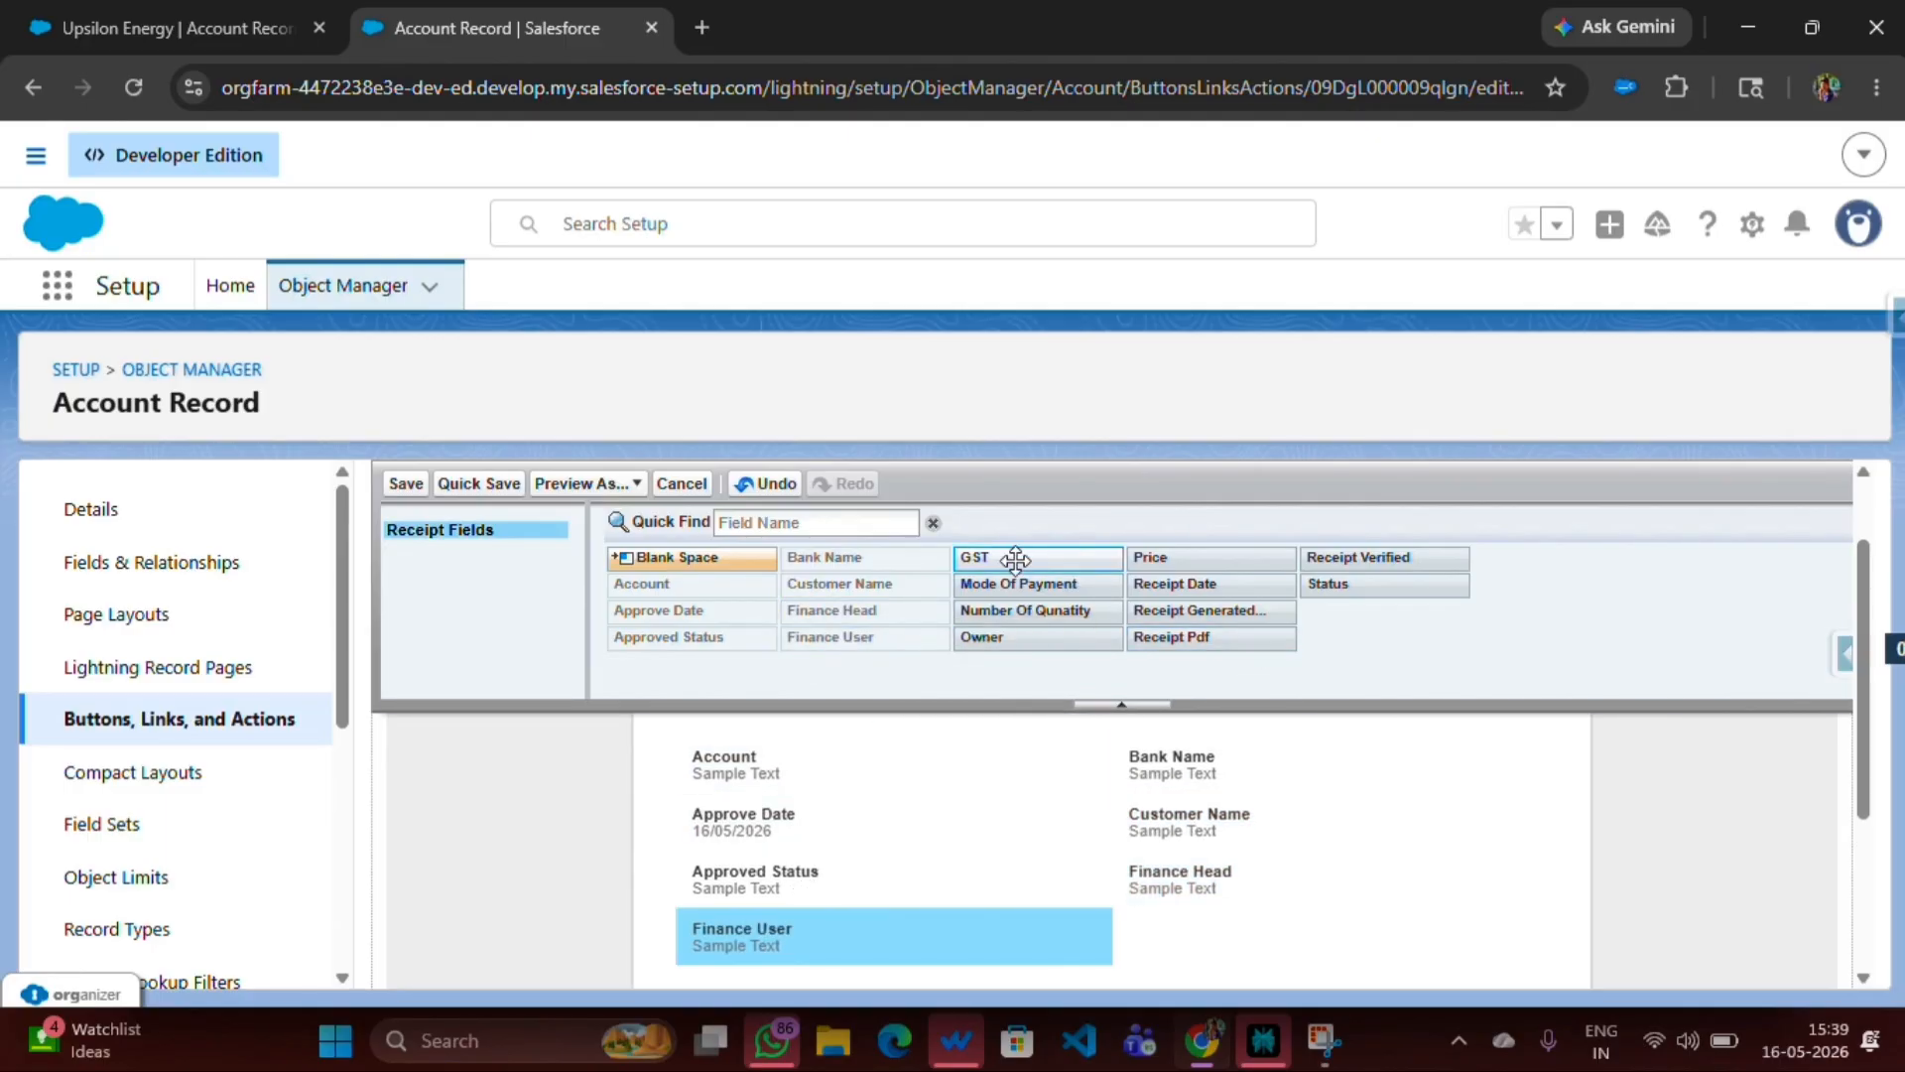
{"action": "left_click_drag", "start_coordinate": [977, 558], "coordinate": [1239, 901]}
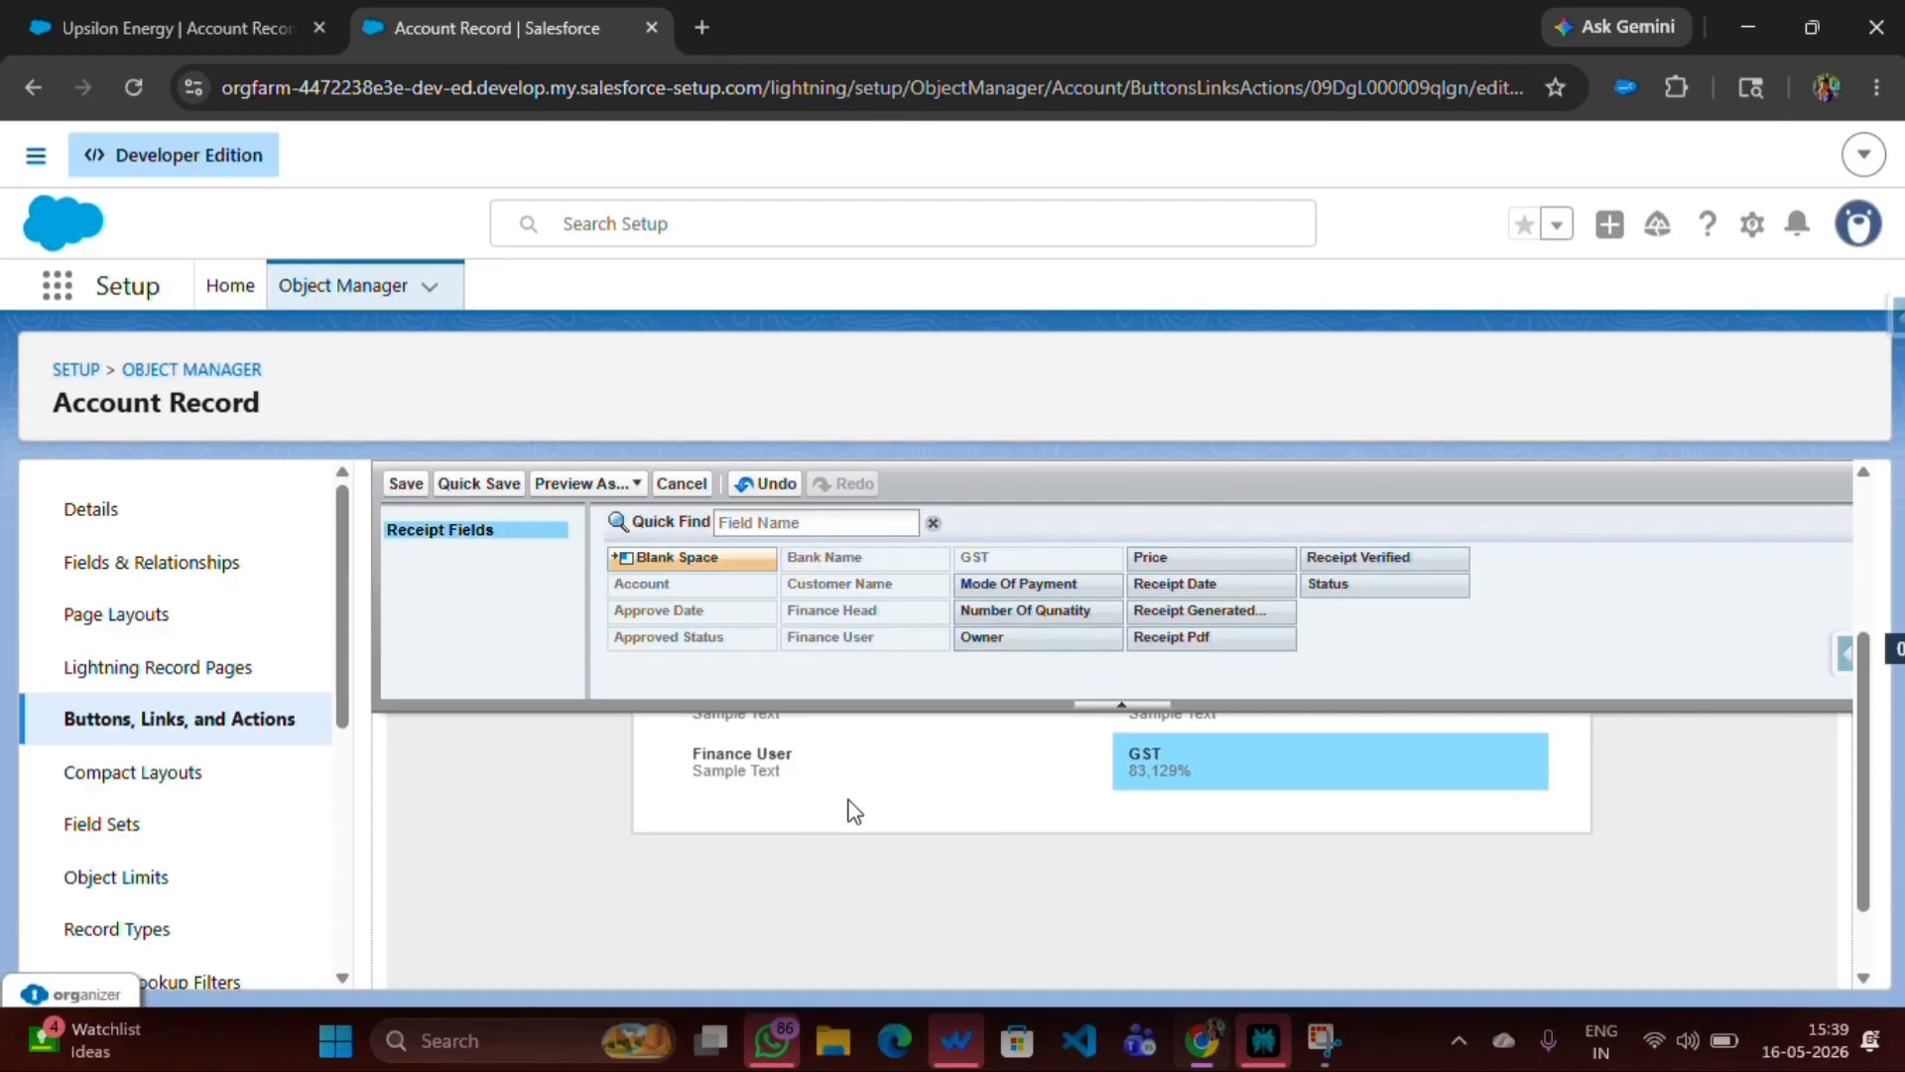
{"action": "left_click", "coordinate": [400, 484]}
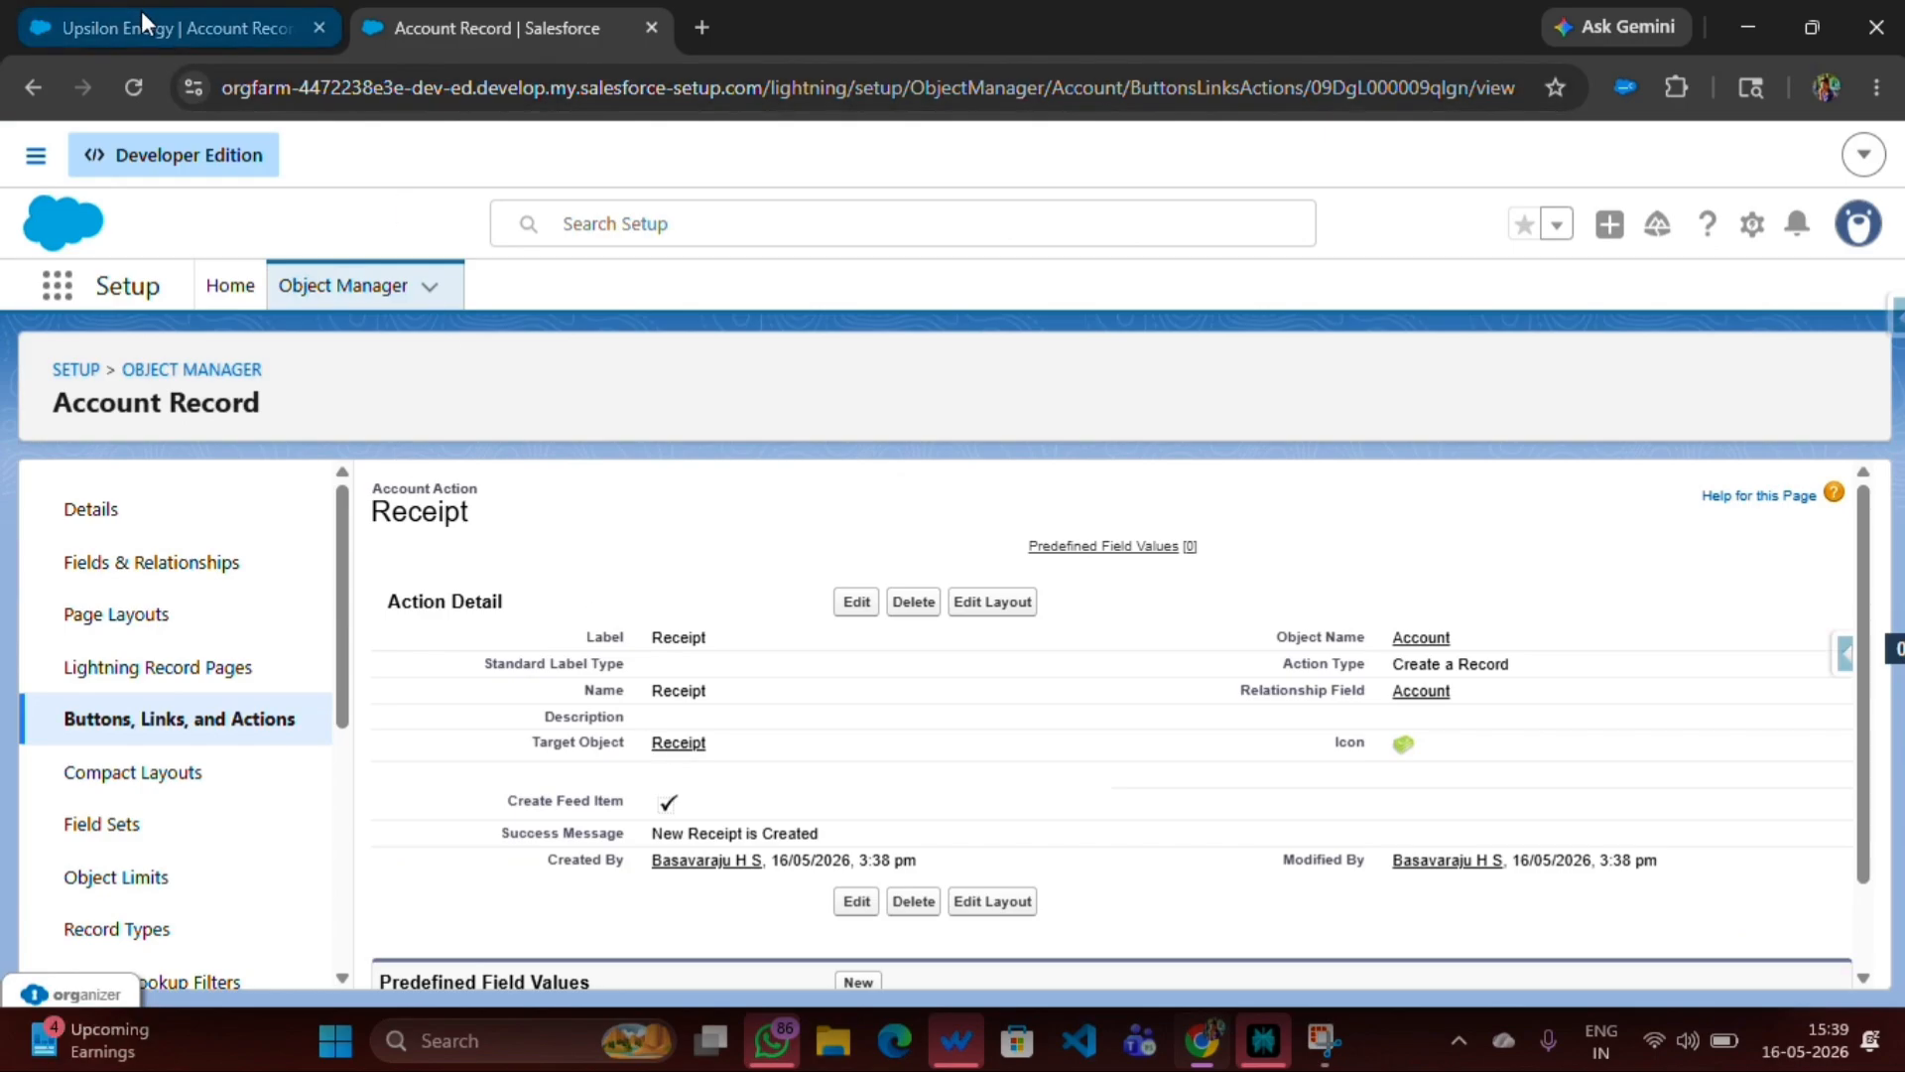
- Return to the sales app and reopen the first Upsilon Energy account's details from the accounts list
{"action": "left_click", "coordinate": [122, 27]}
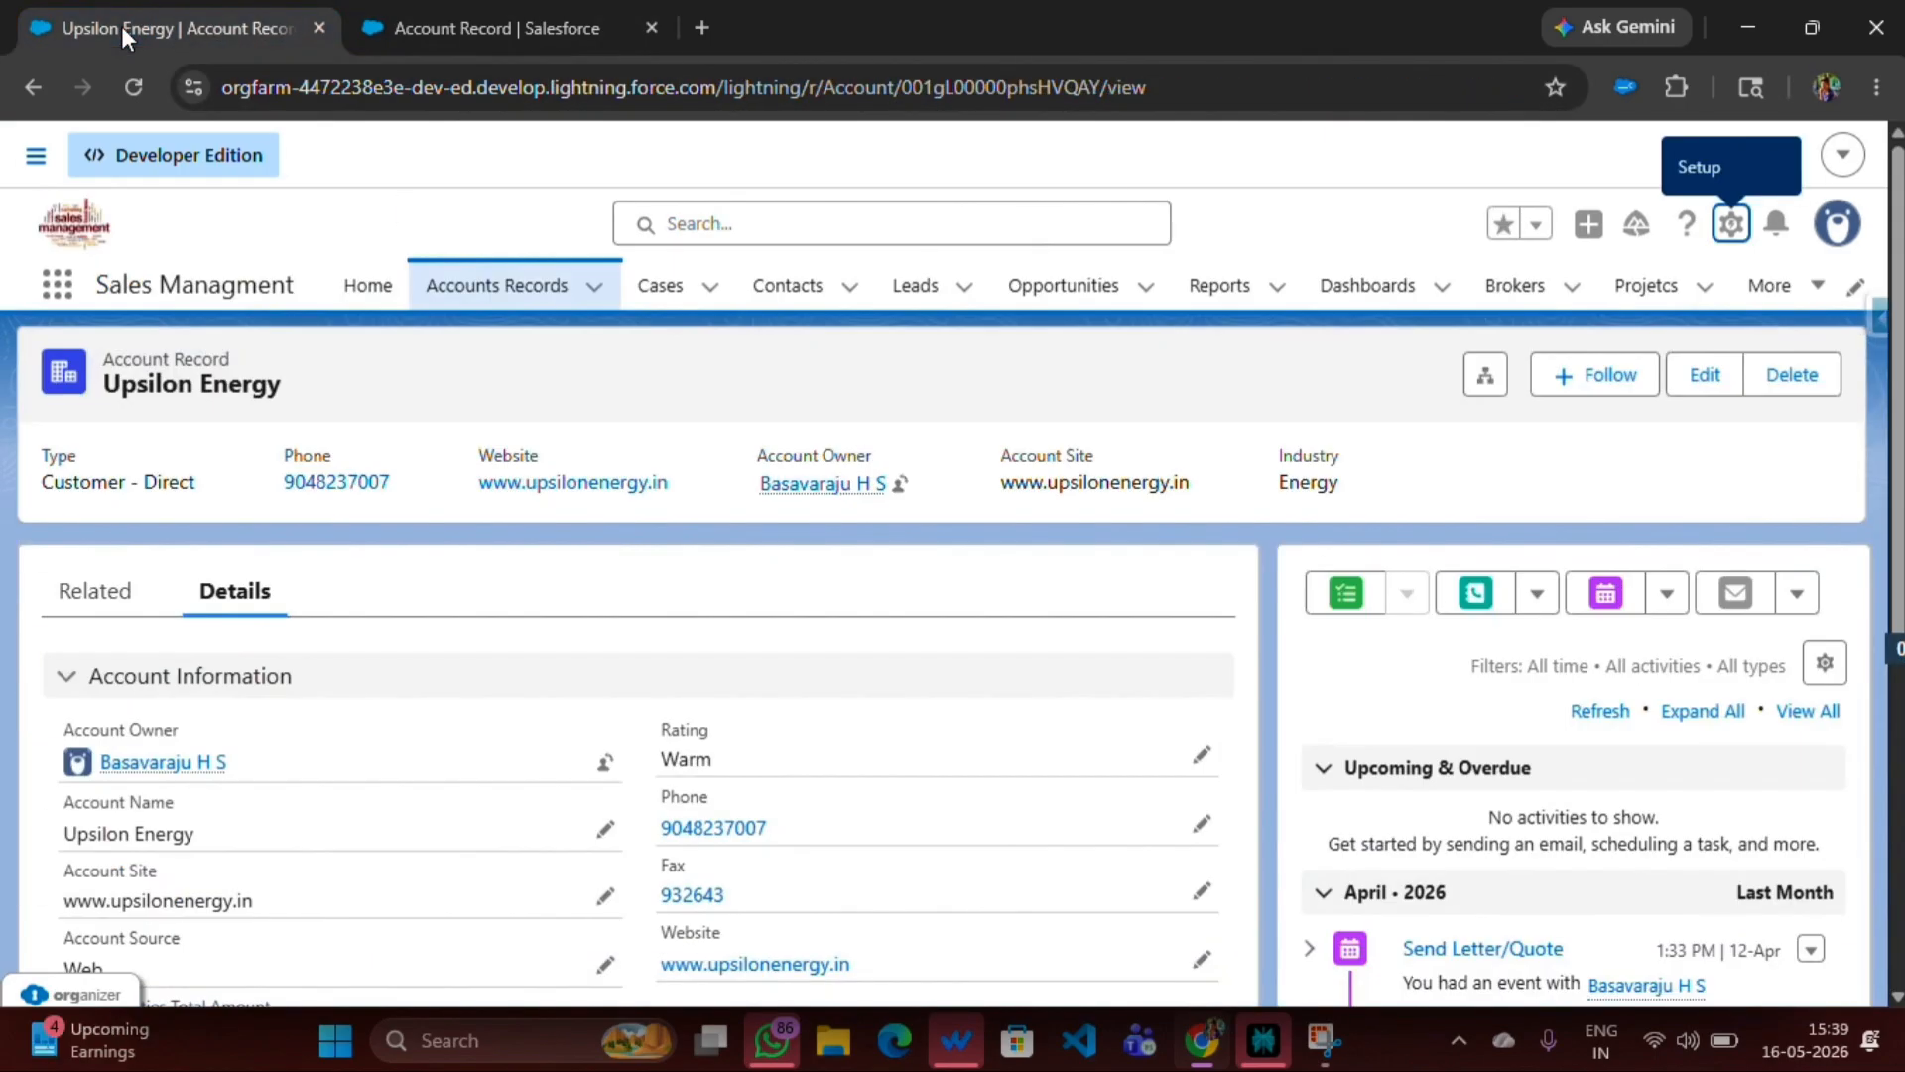
{"action": "left_click", "coordinate": [501, 288]}
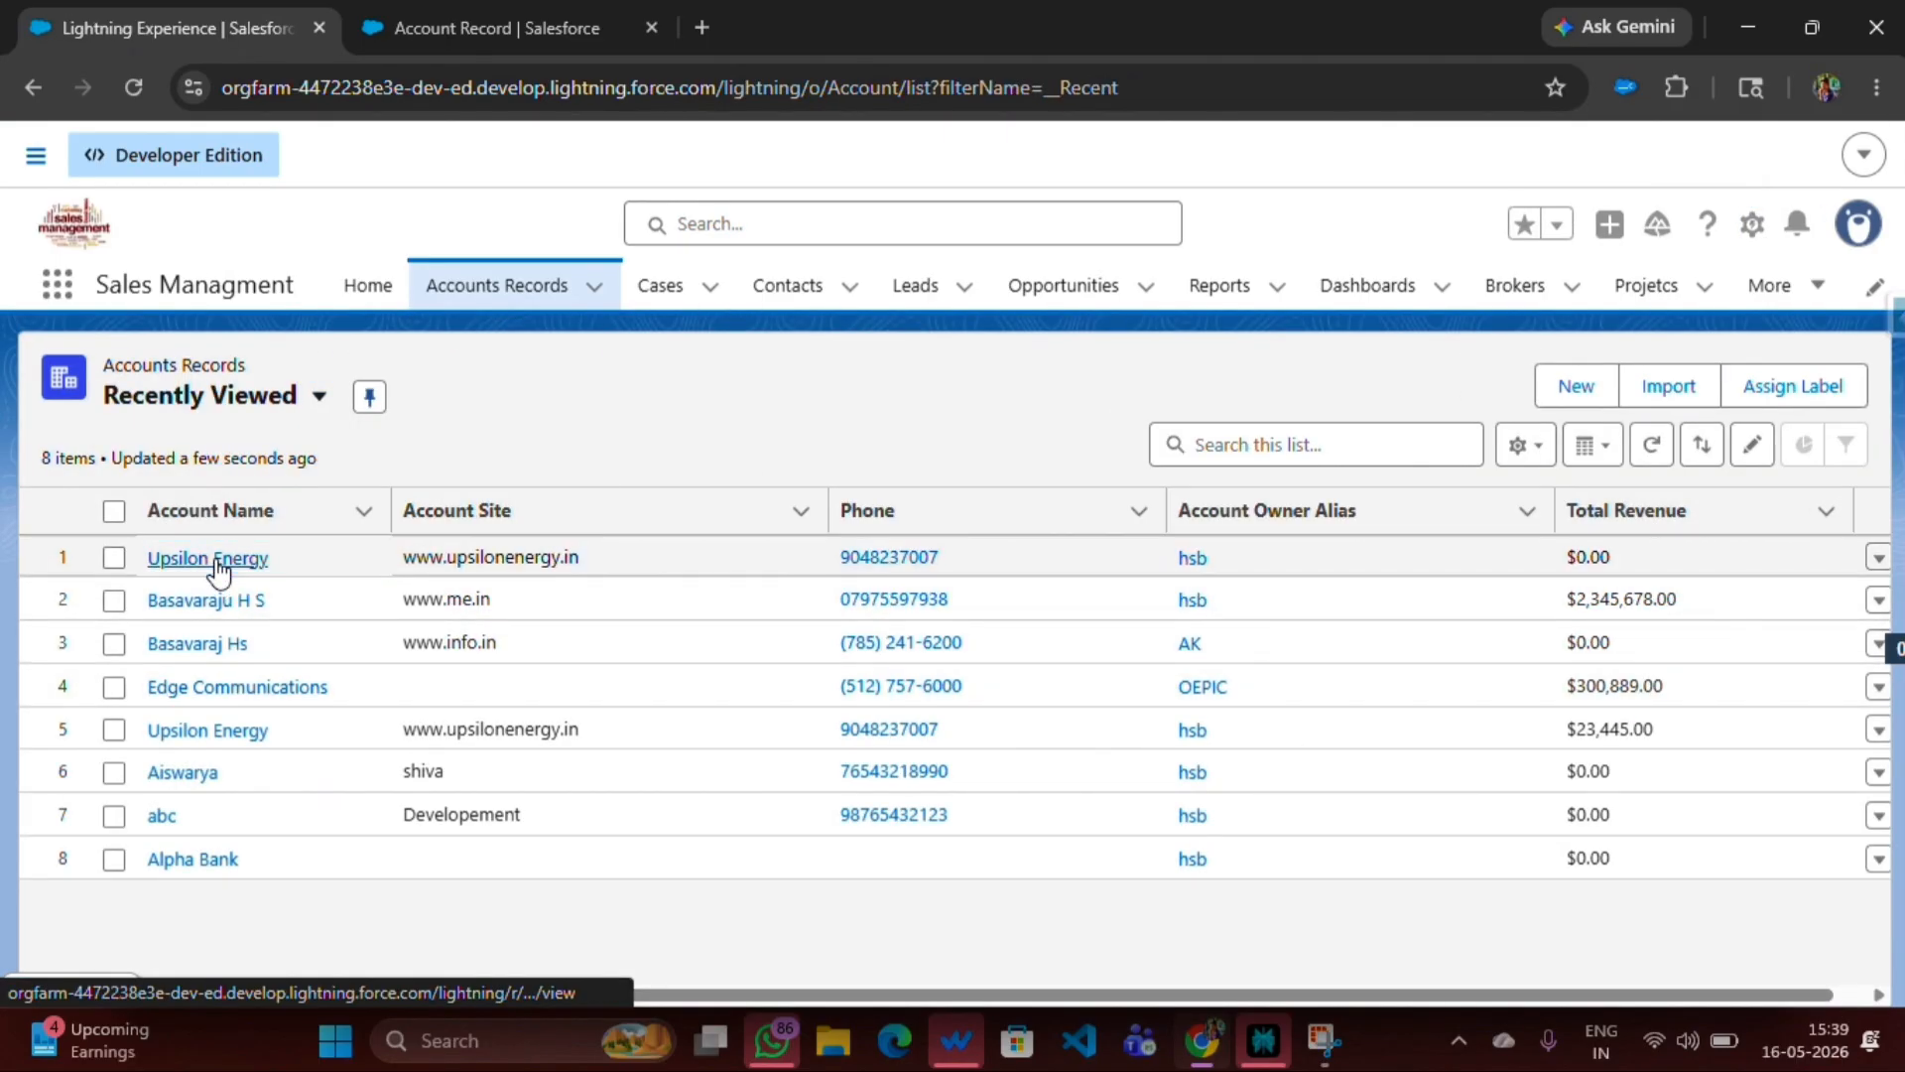
{"action": "left_click", "coordinate": [164, 559]}
{"action": "left_click", "coordinate": [228, 592]}
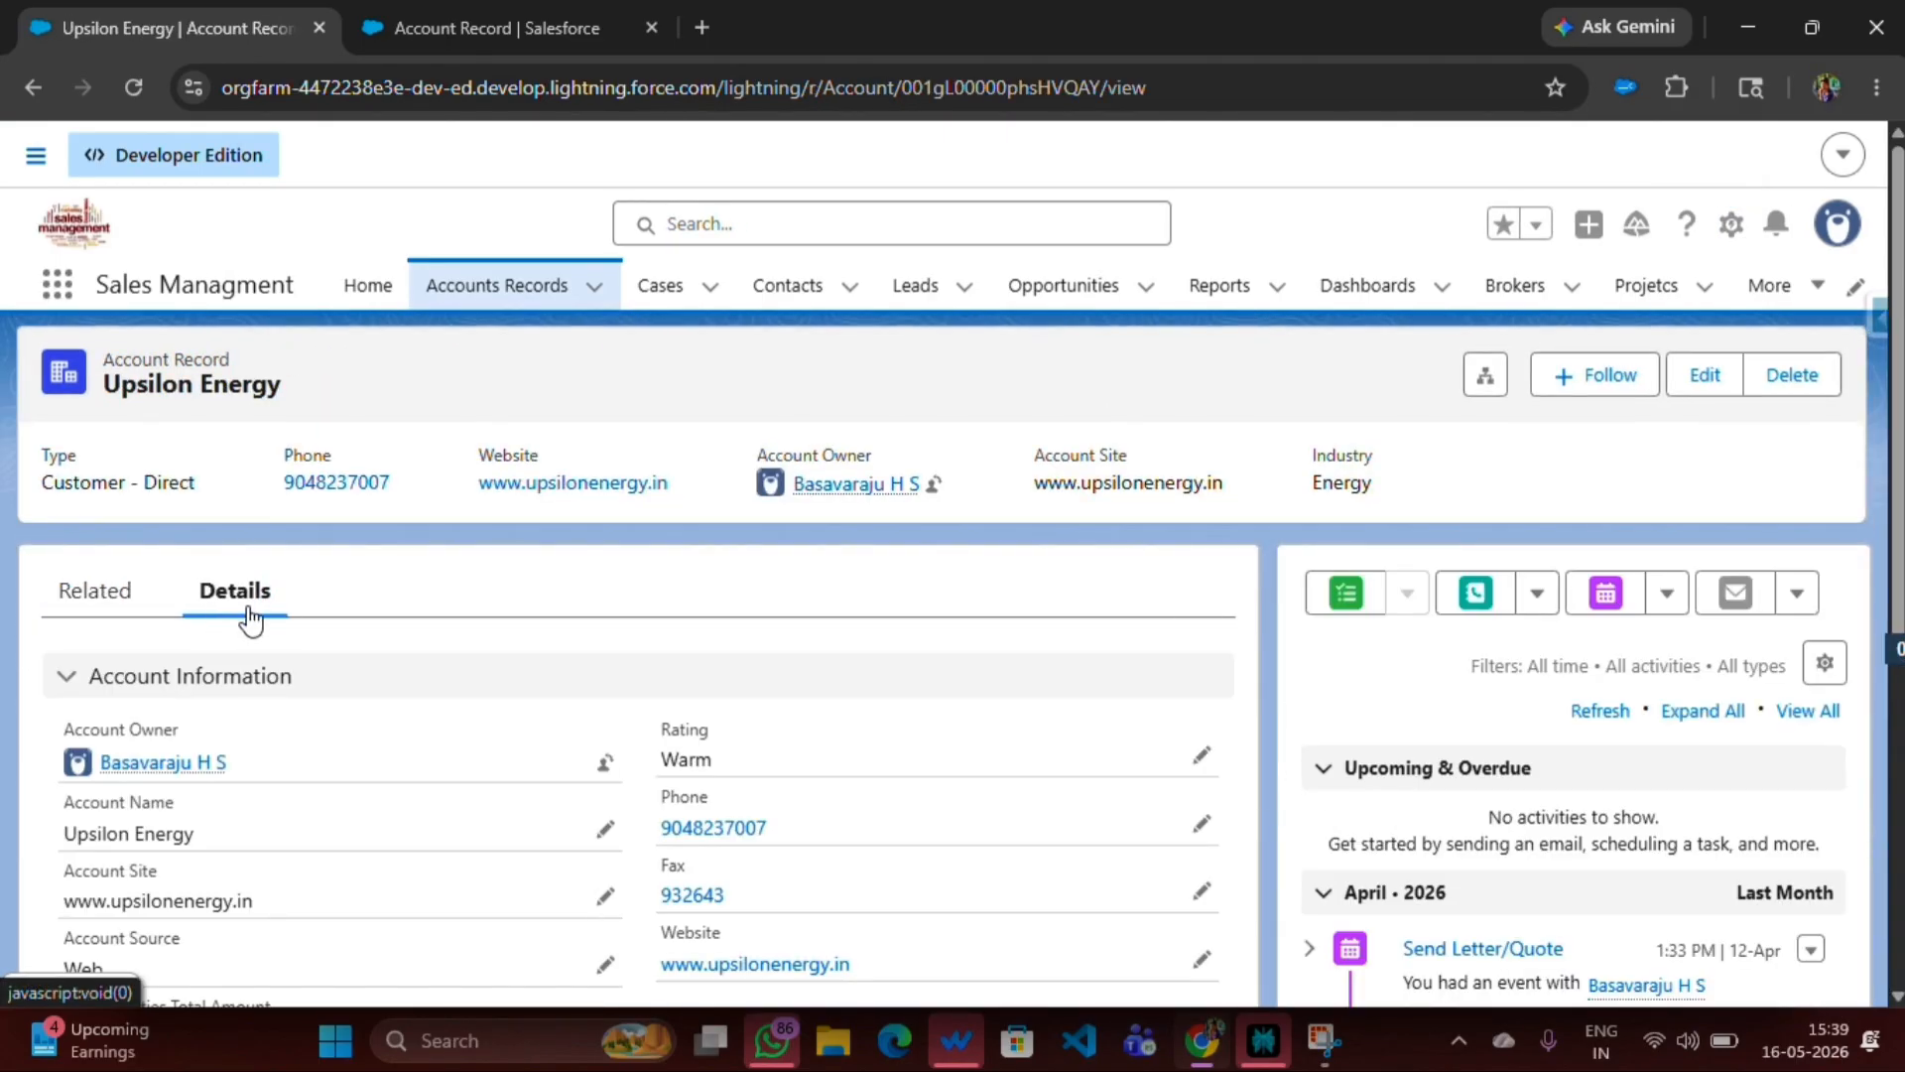
- Open the account record page for editing and remove the Edit and Delete actions from its Highlights Panel
{"action": "left_click", "coordinate": [1731, 226]}
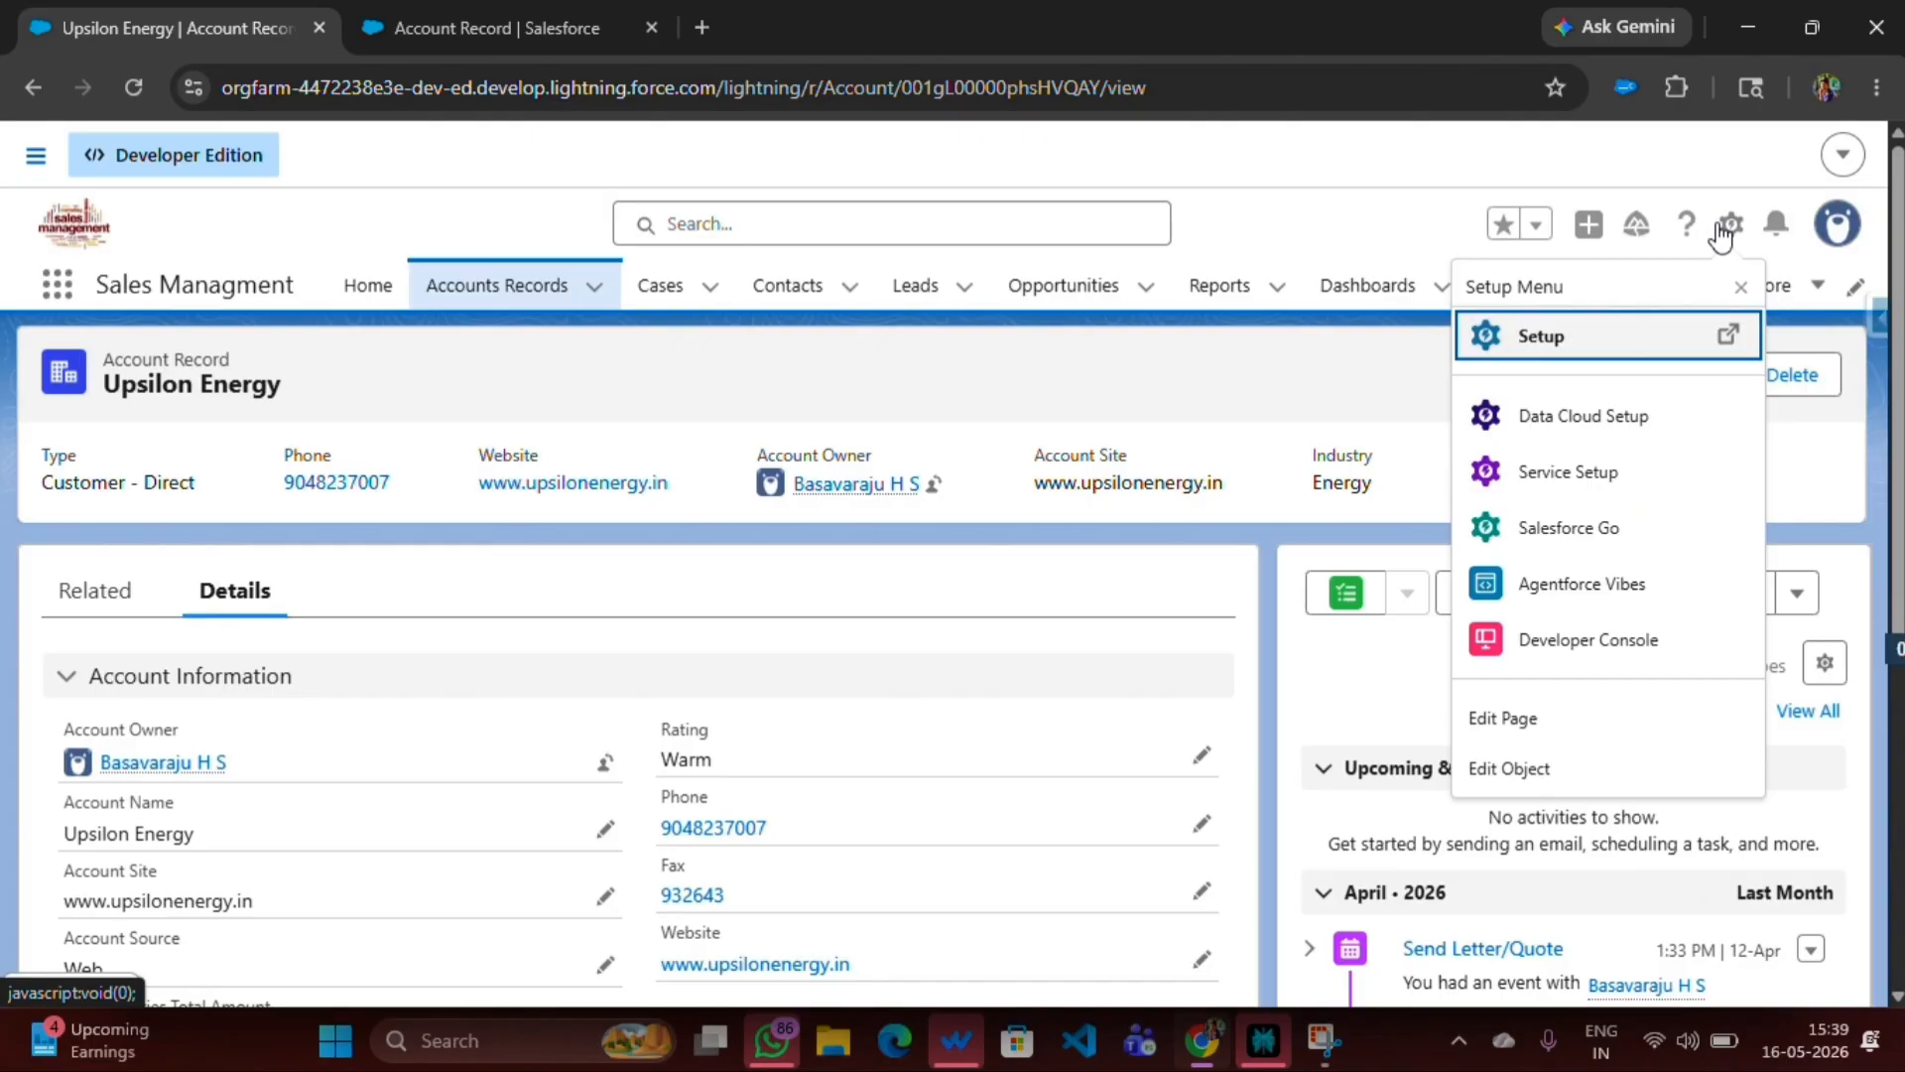
{"action": "left_click", "coordinate": [1503, 718]}
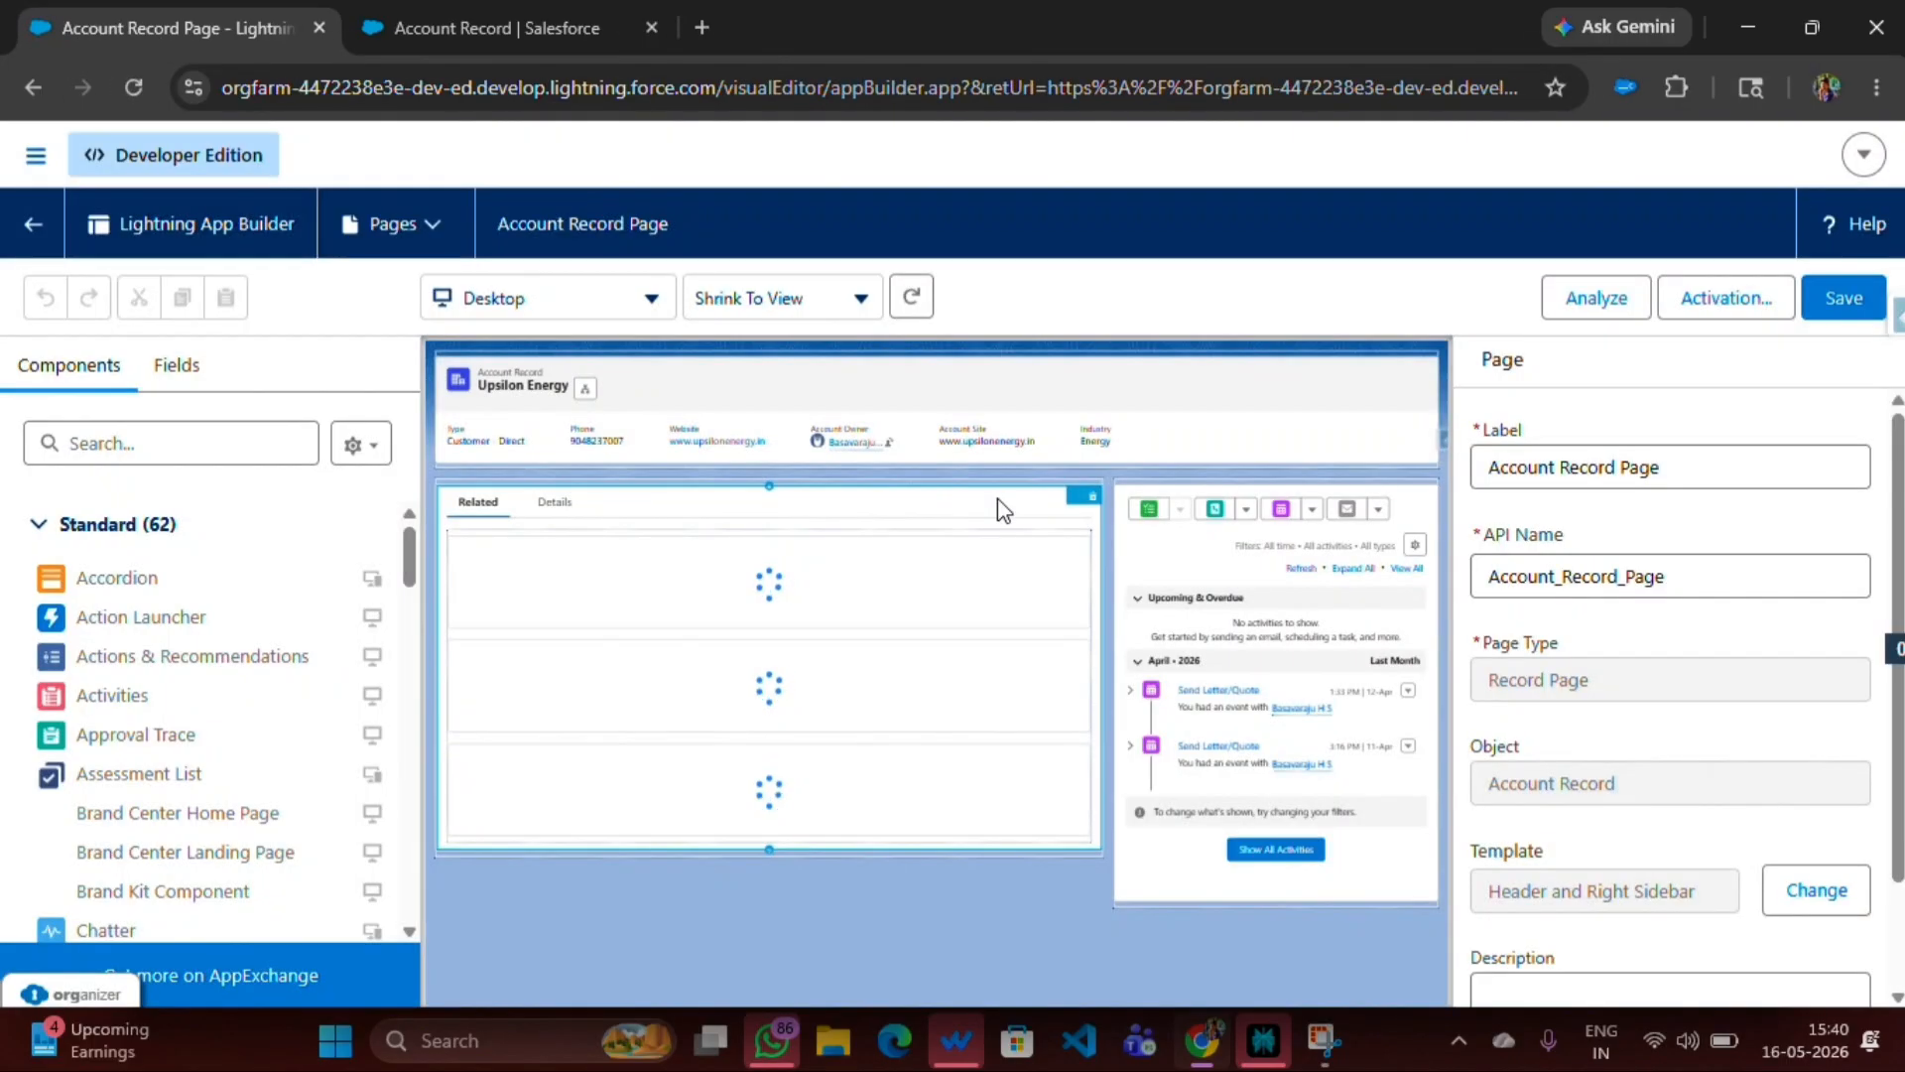
{"action": "left_click", "coordinate": [1187, 409]}
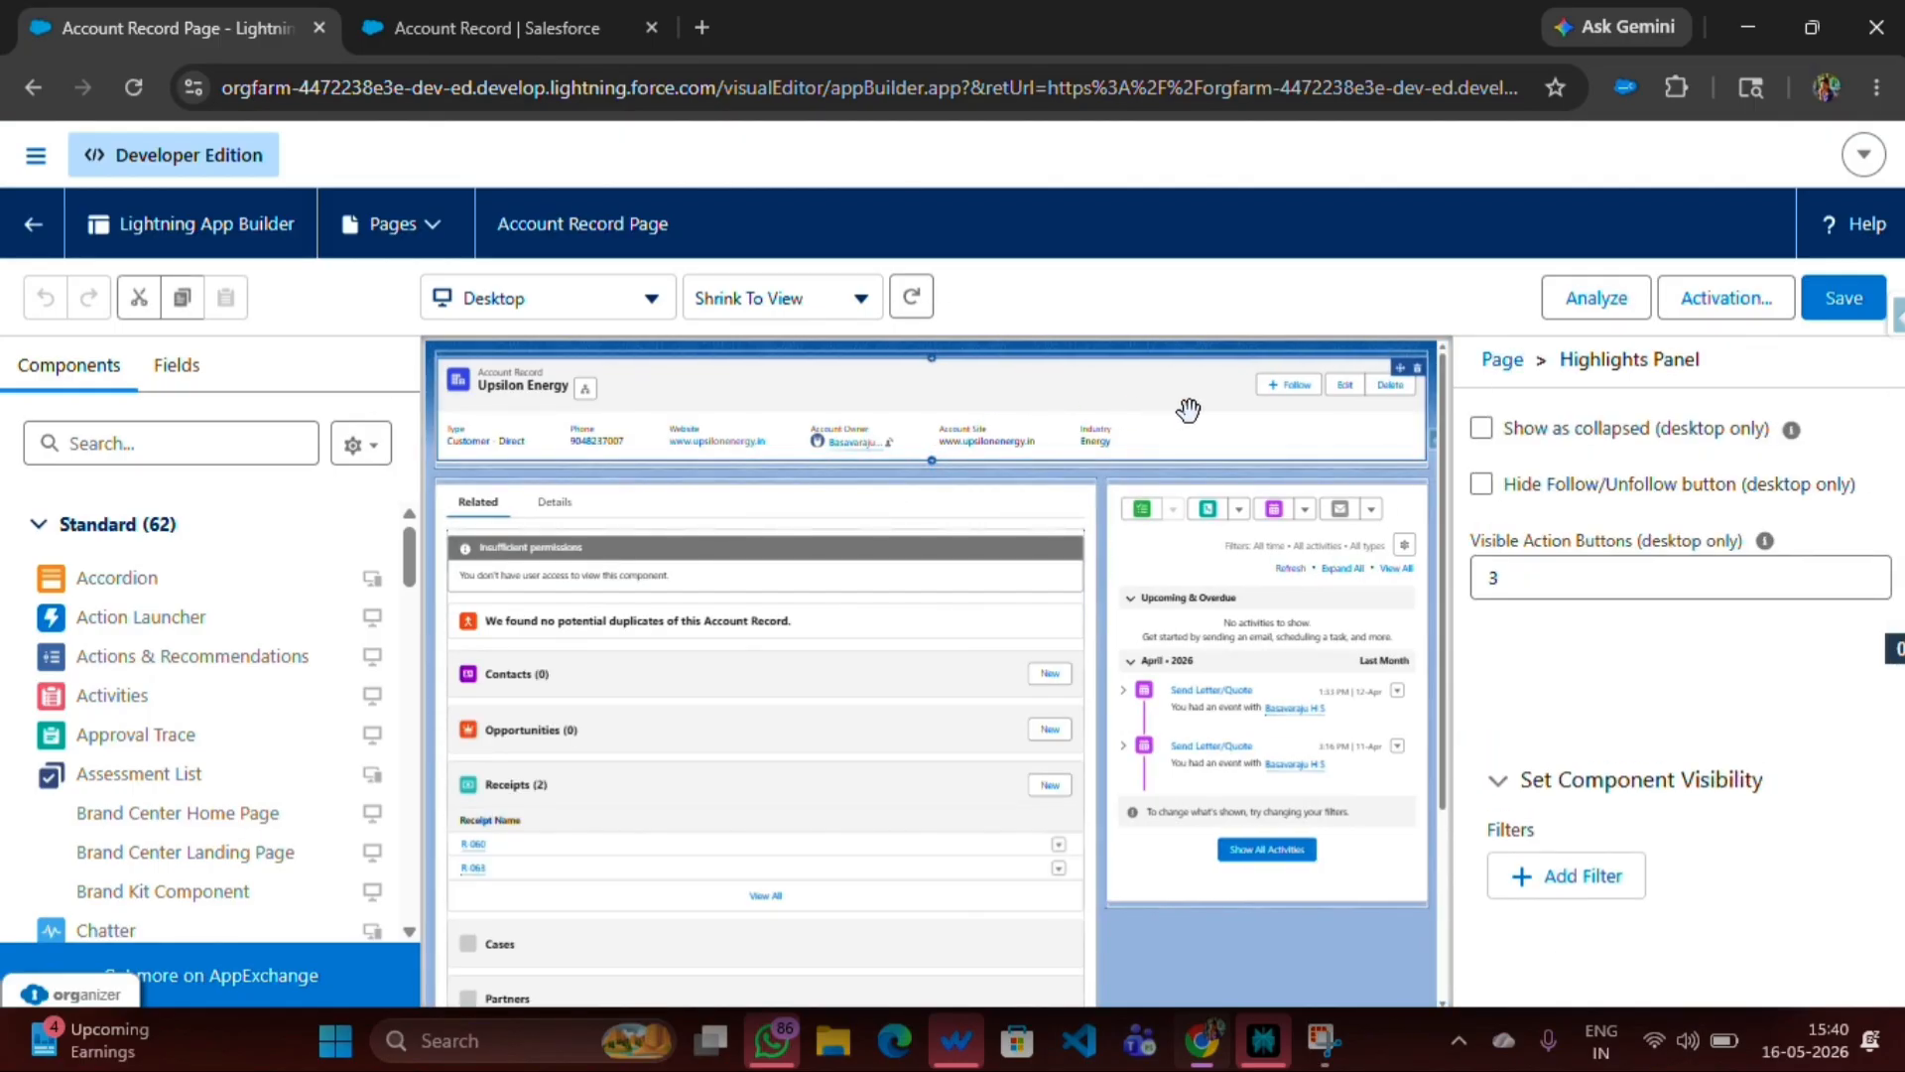
{"action": "left_click", "coordinate": [1853, 737]}
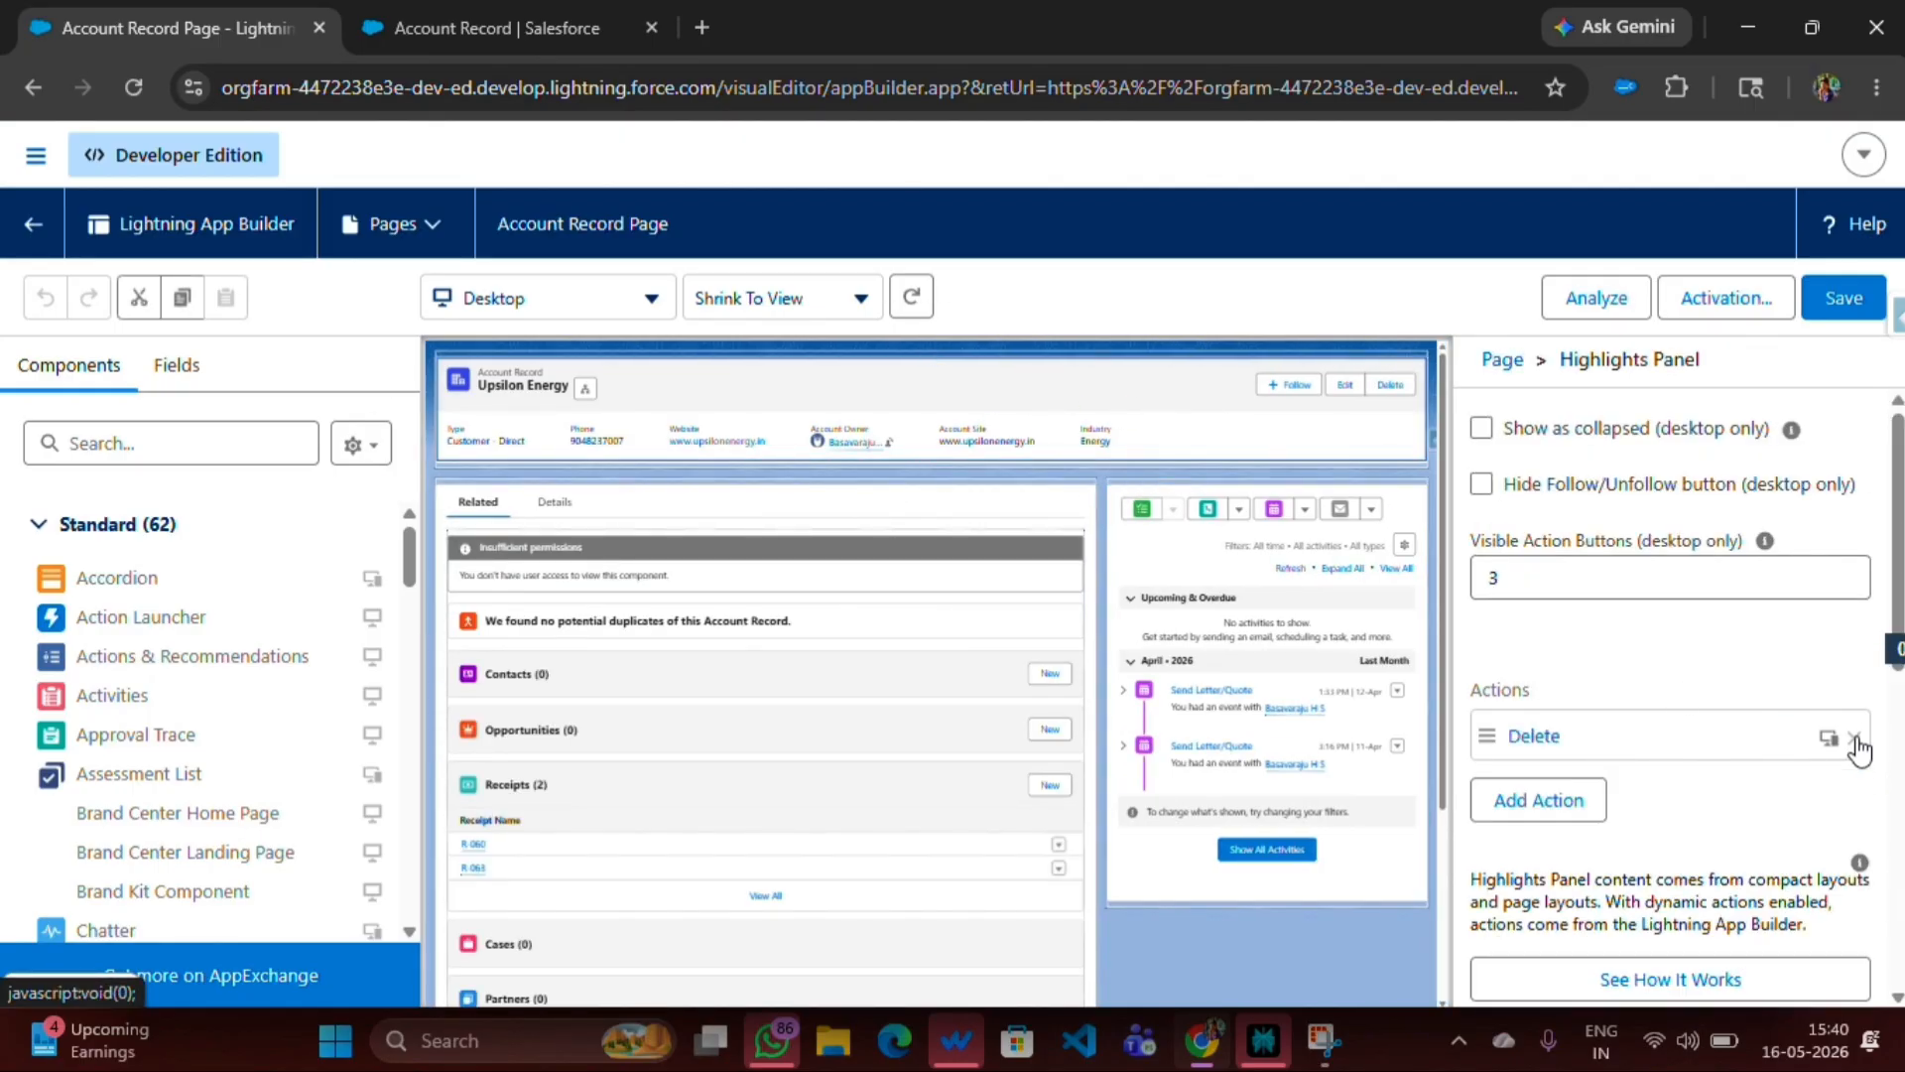
{"action": "left_click", "coordinate": [1854, 738]}
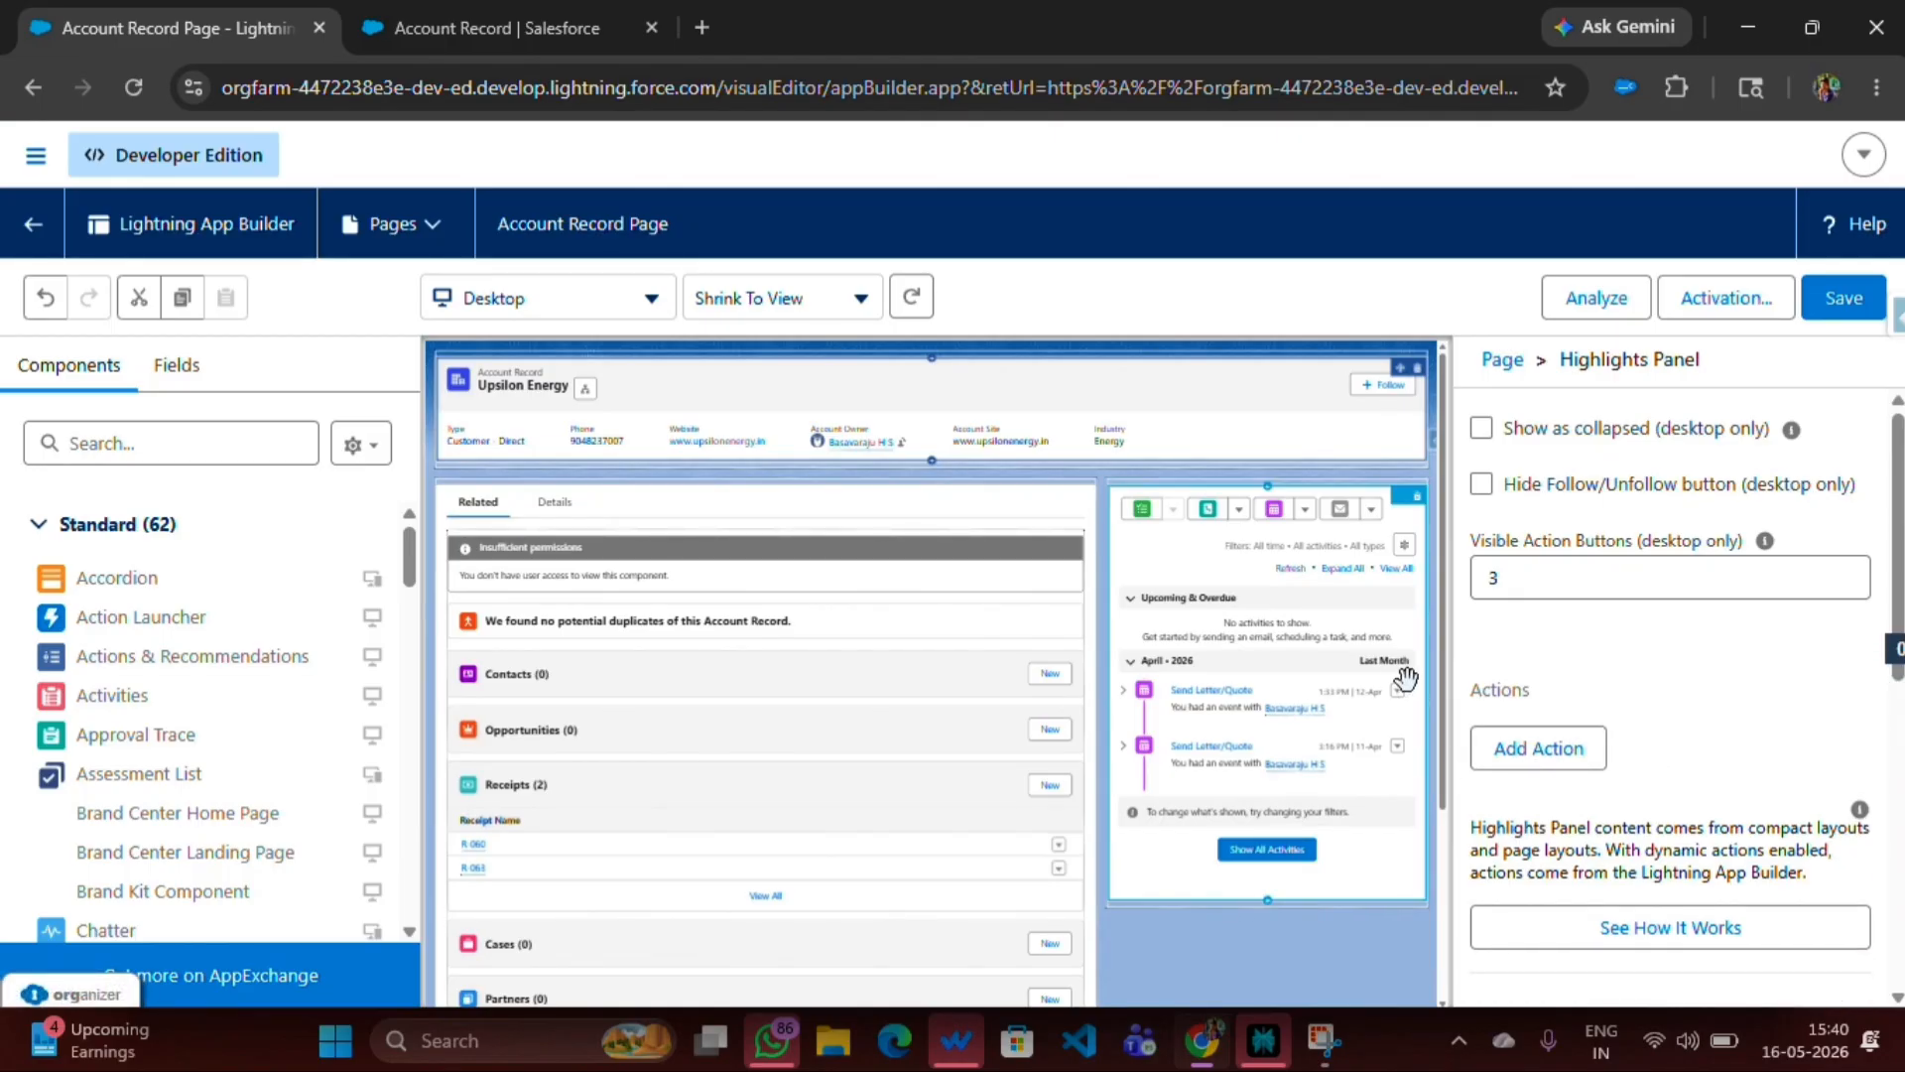
- Add the Receipt quick action to the Highlights Panel without visibility filters and save the page
{"action": "left_click", "coordinate": [1523, 750]}
{"action": "type", "text": "Rec"}
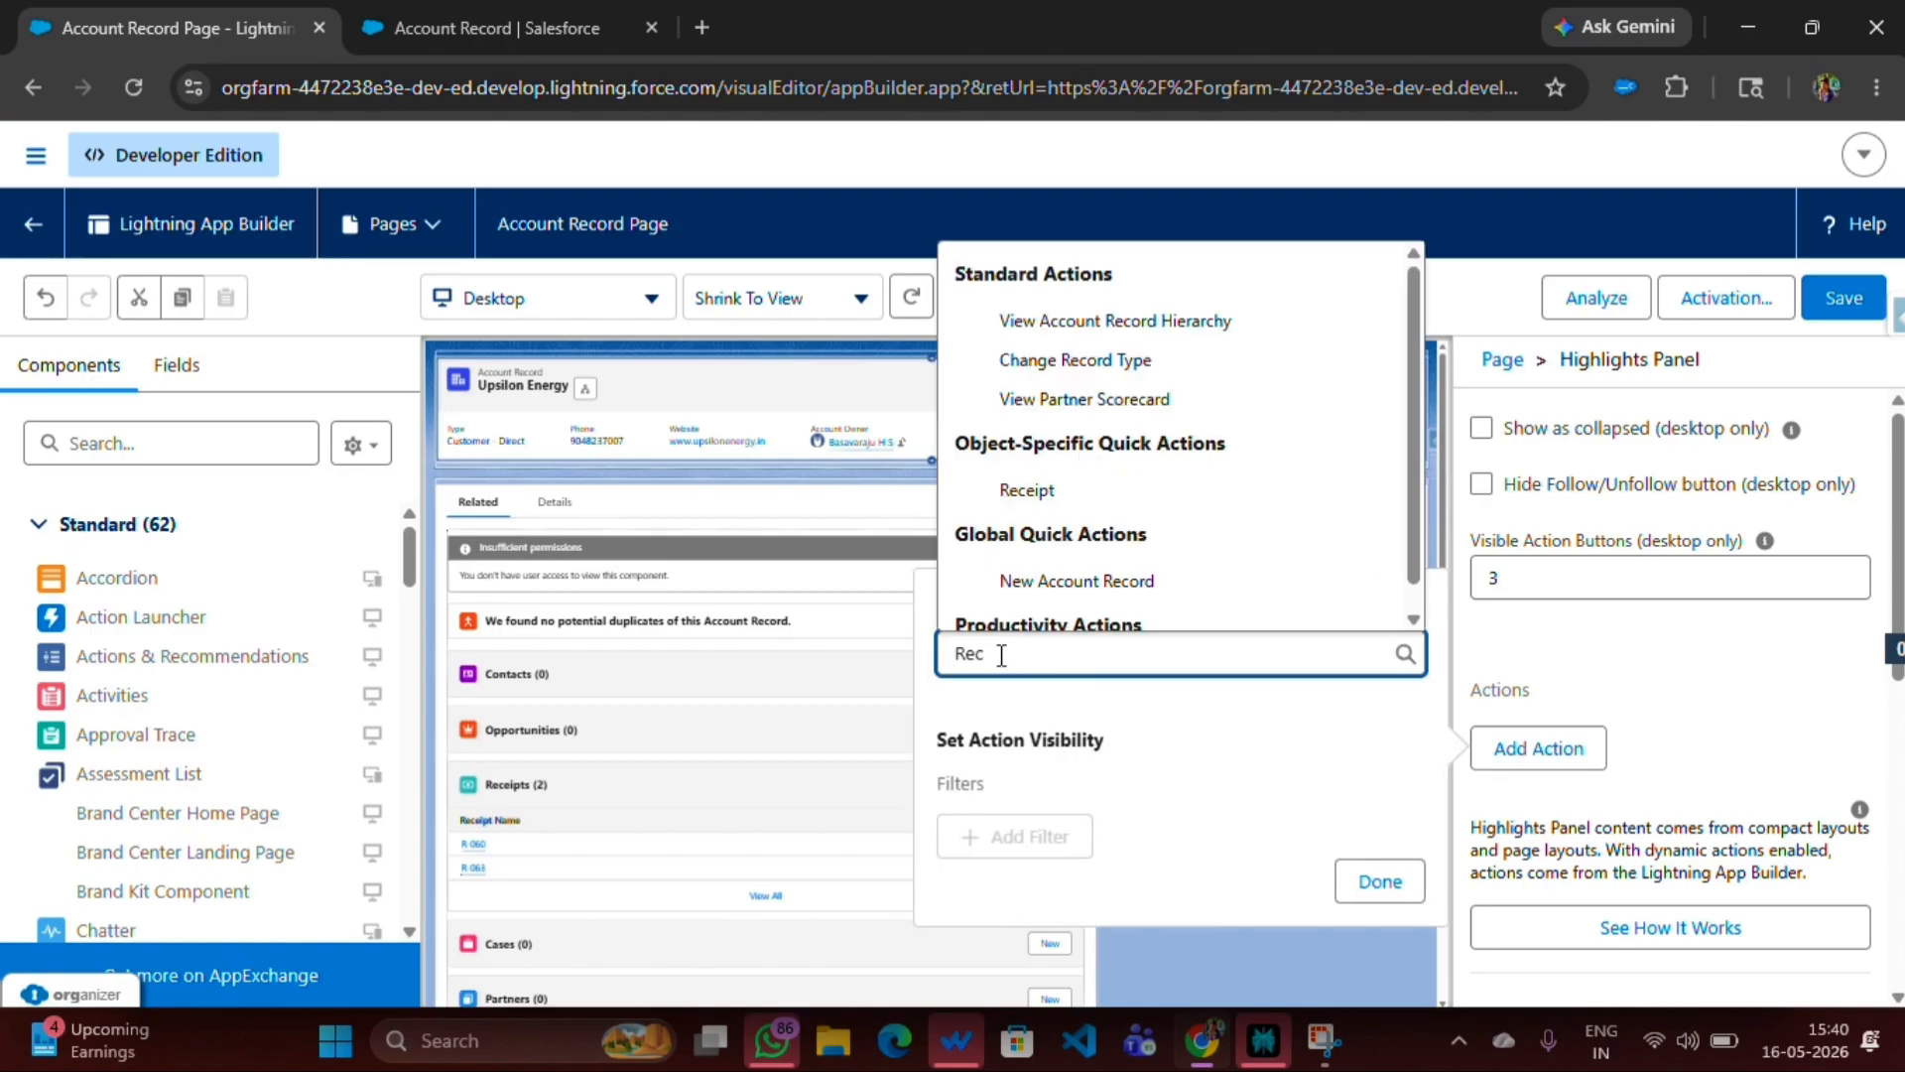
{"action": "left_click", "coordinate": [1028, 494]}
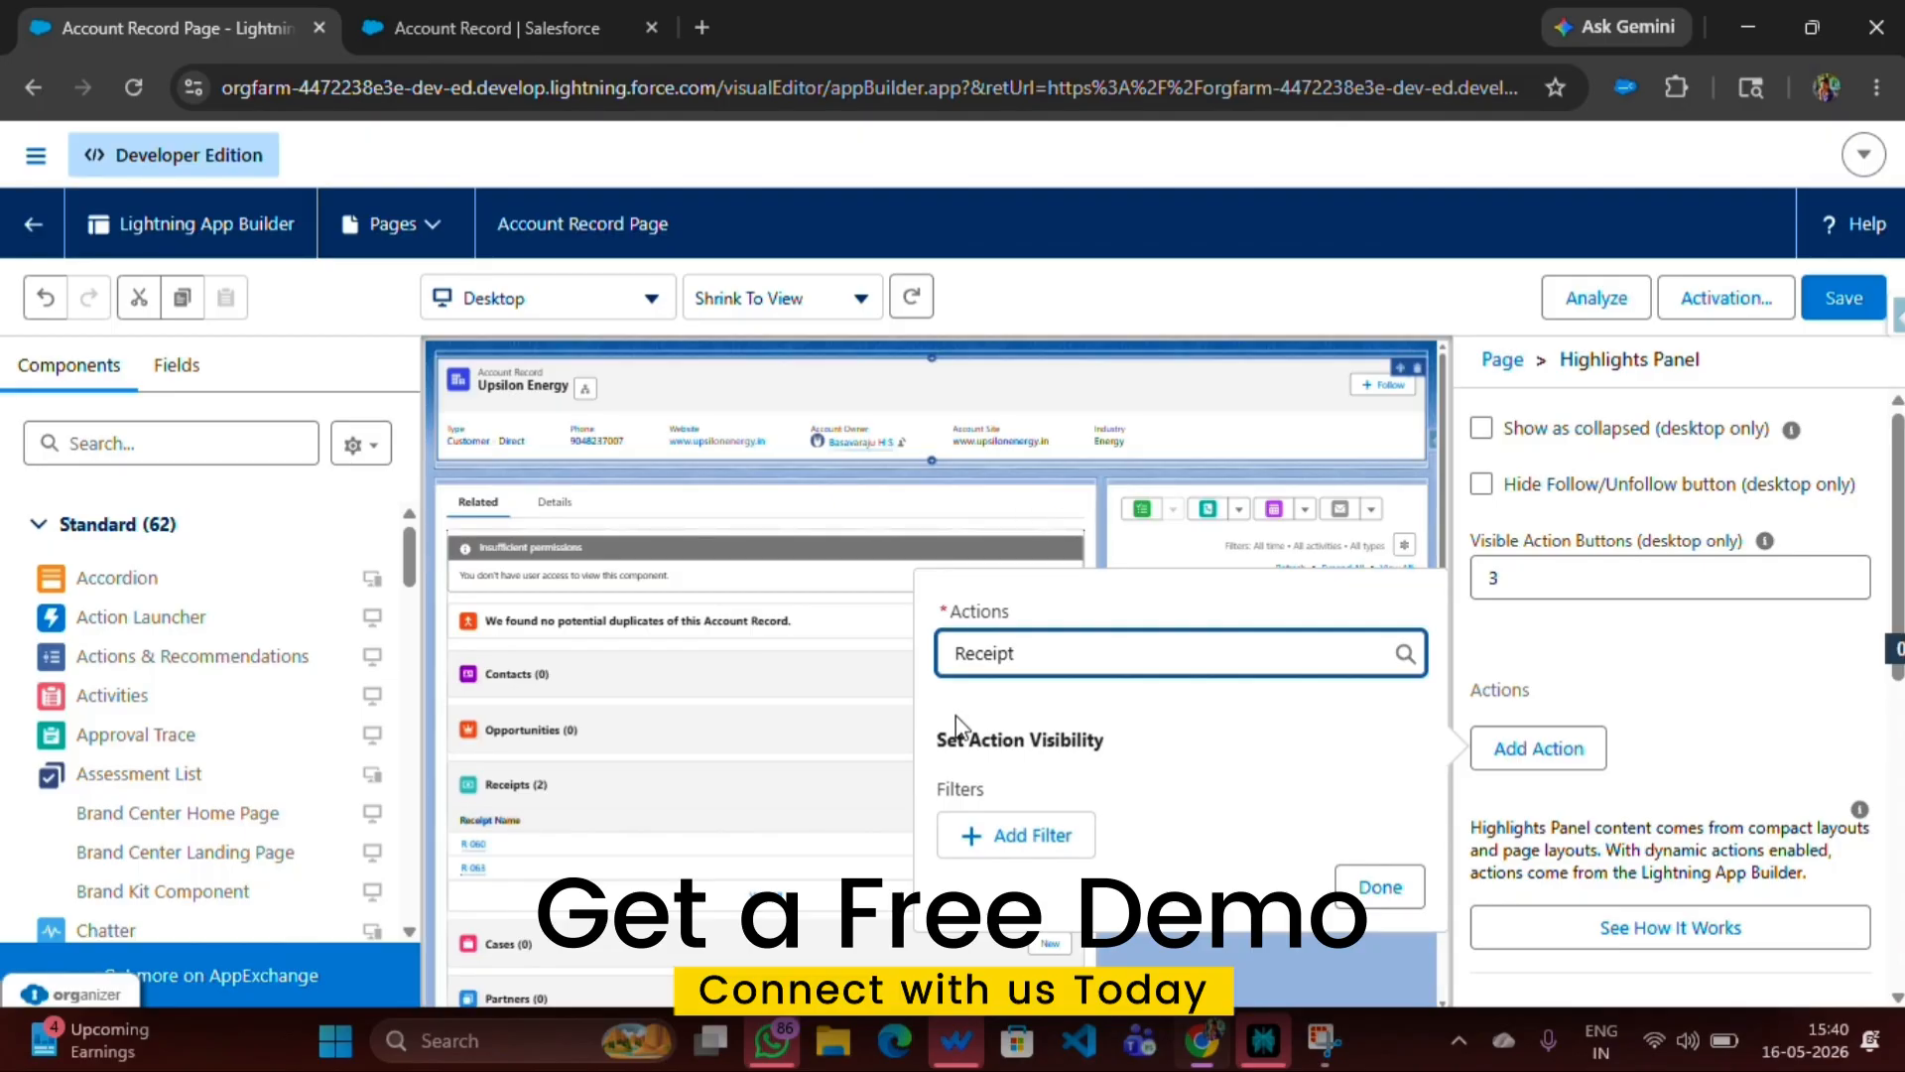
{"action": "left_click", "coordinate": [1385, 885]}
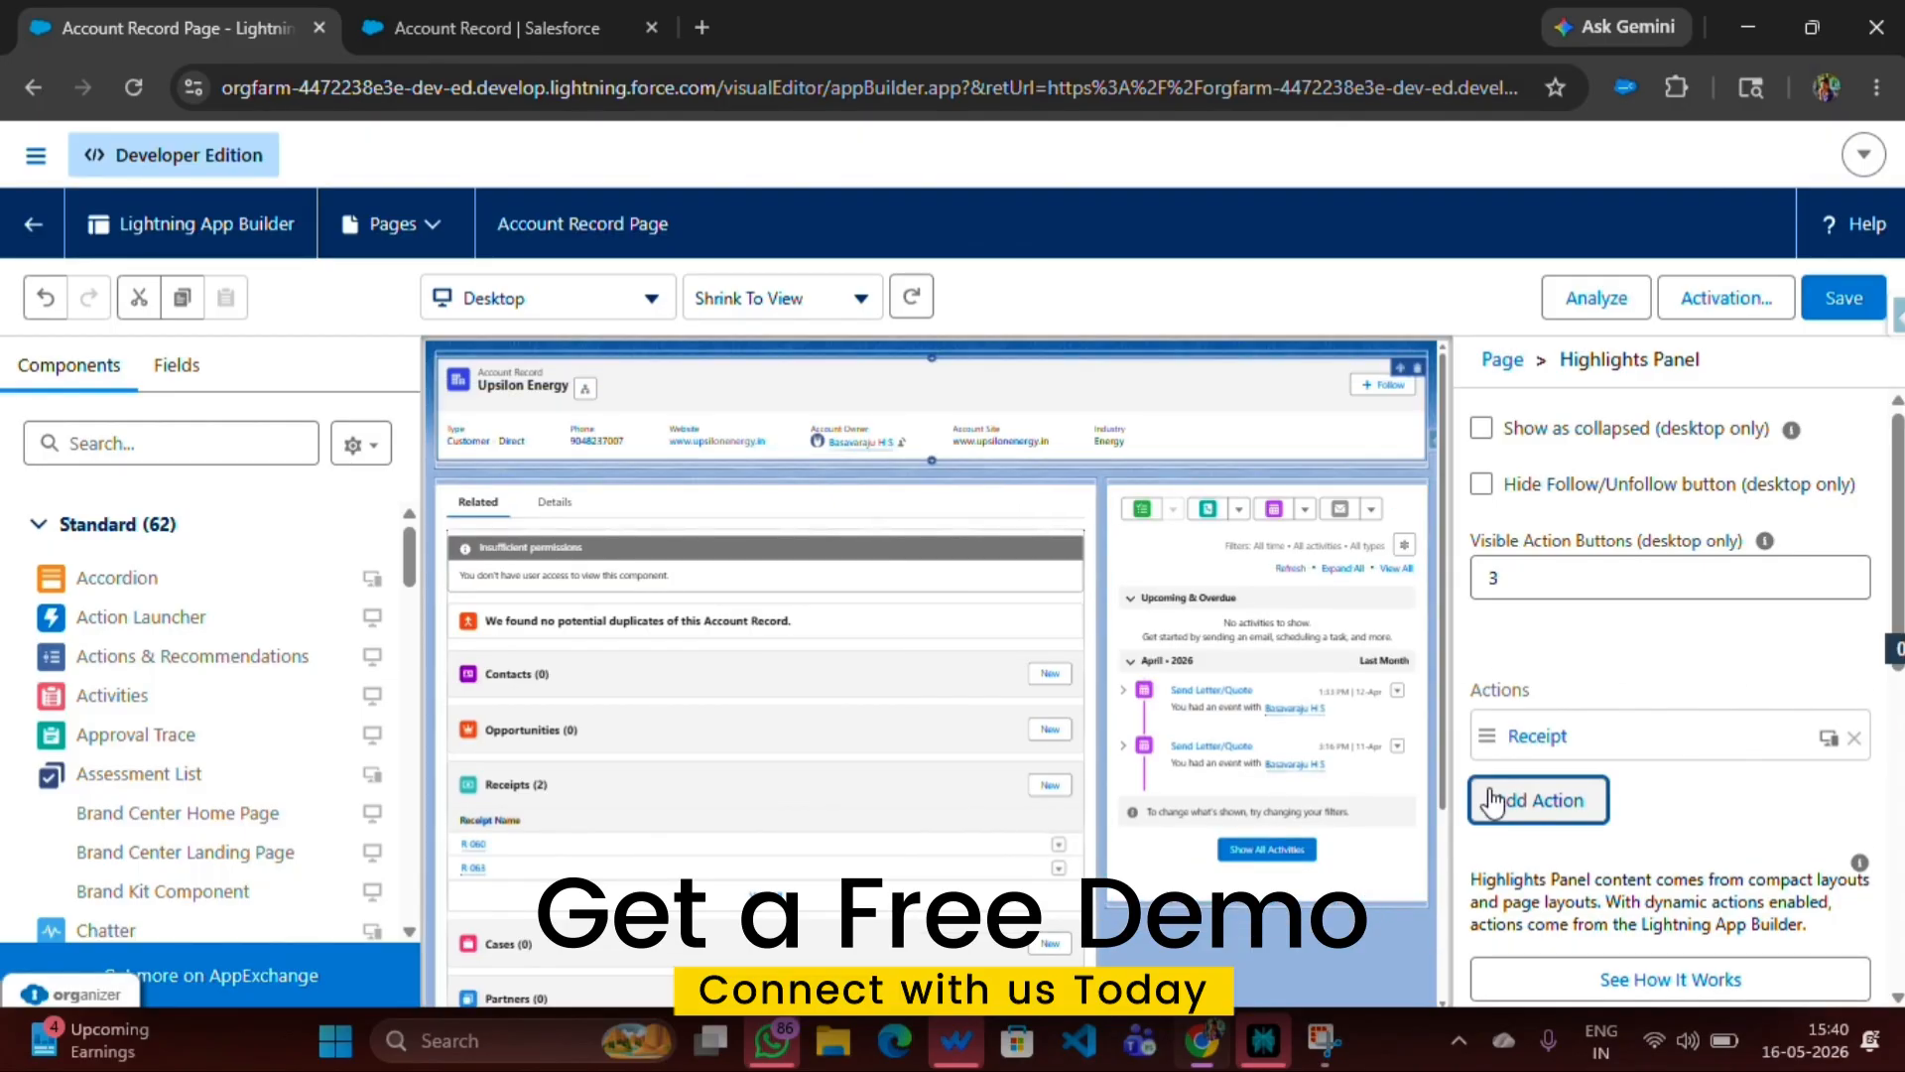
{"action": "left_click", "coordinate": [1847, 303]}
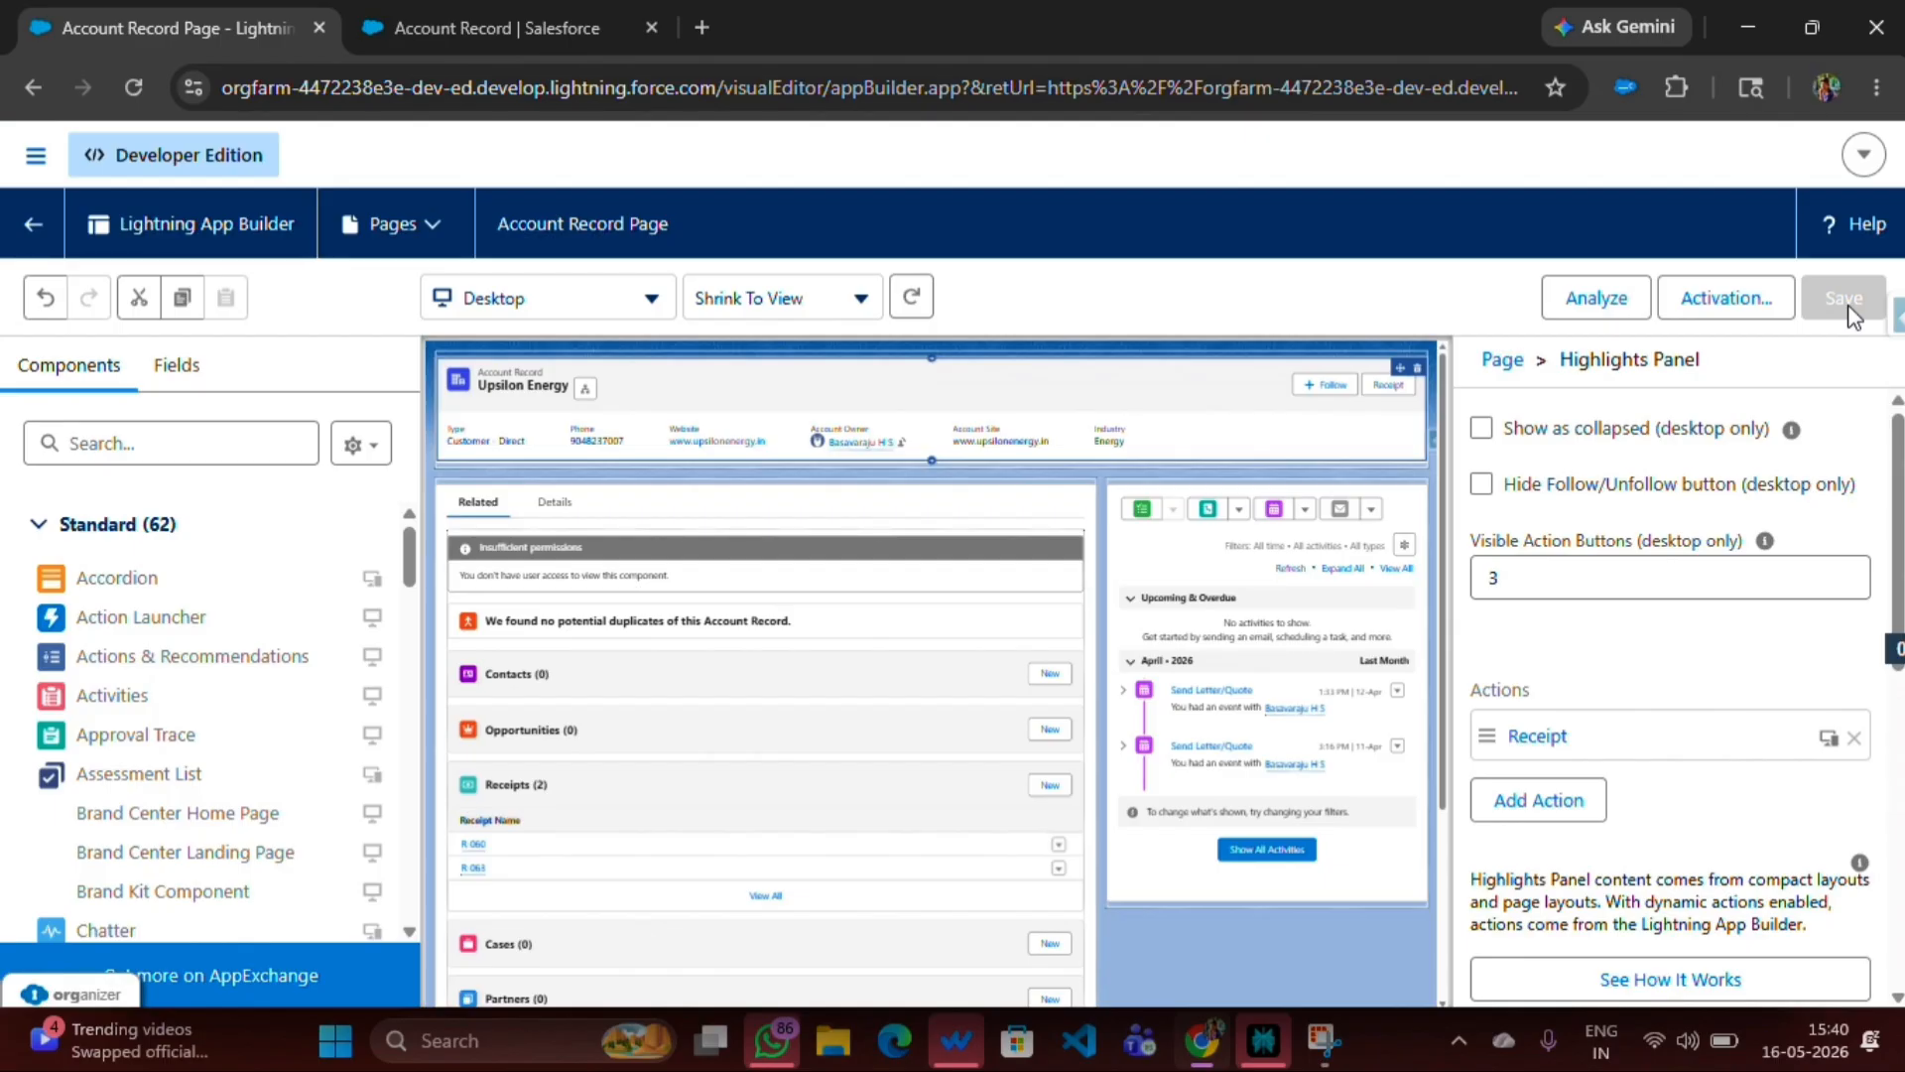
- Assign the Account Record Page as the app default for the Sales Managment app and save the page
{"action": "left_click", "coordinate": [1743, 309]}
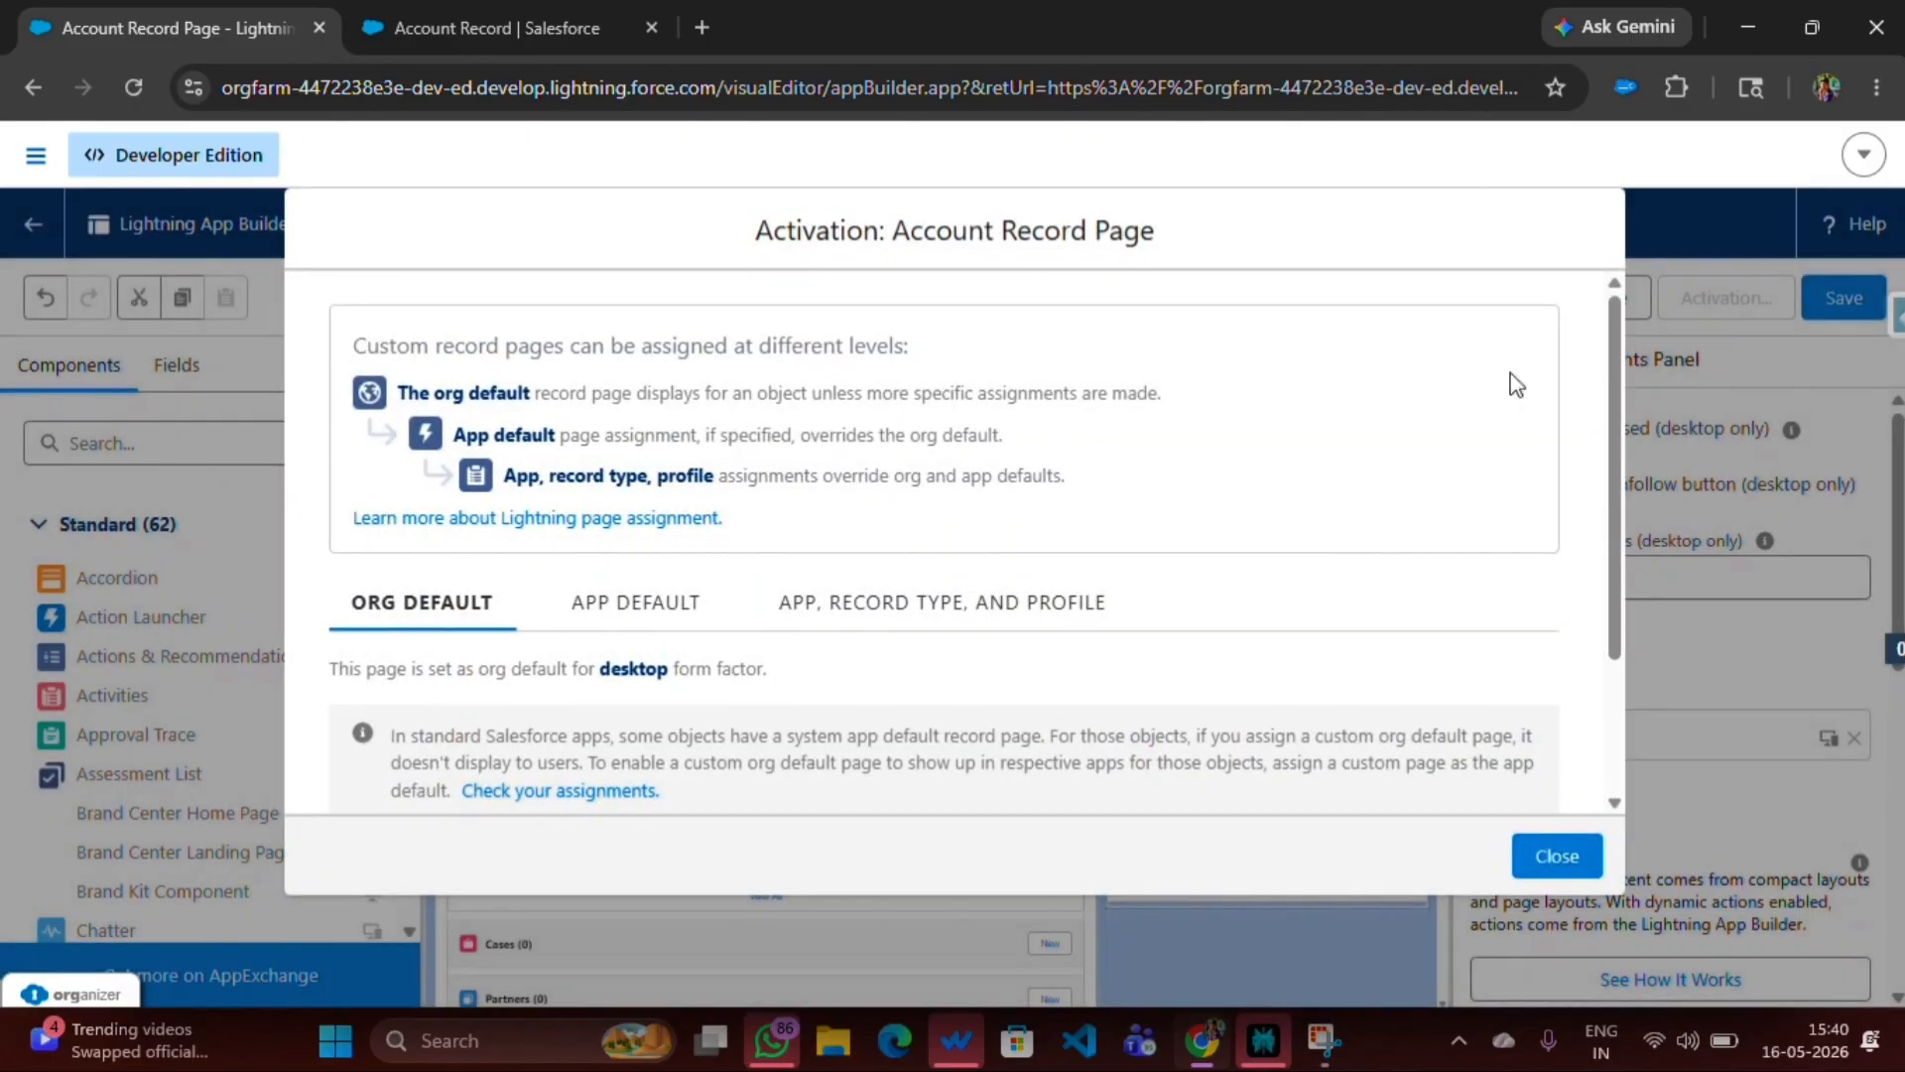
{"action": "left_click", "coordinate": [674, 623]}
{"action": "scroll", "coordinate": [645, 635], "scroll_direction": "down", "scroll_amount": 3}
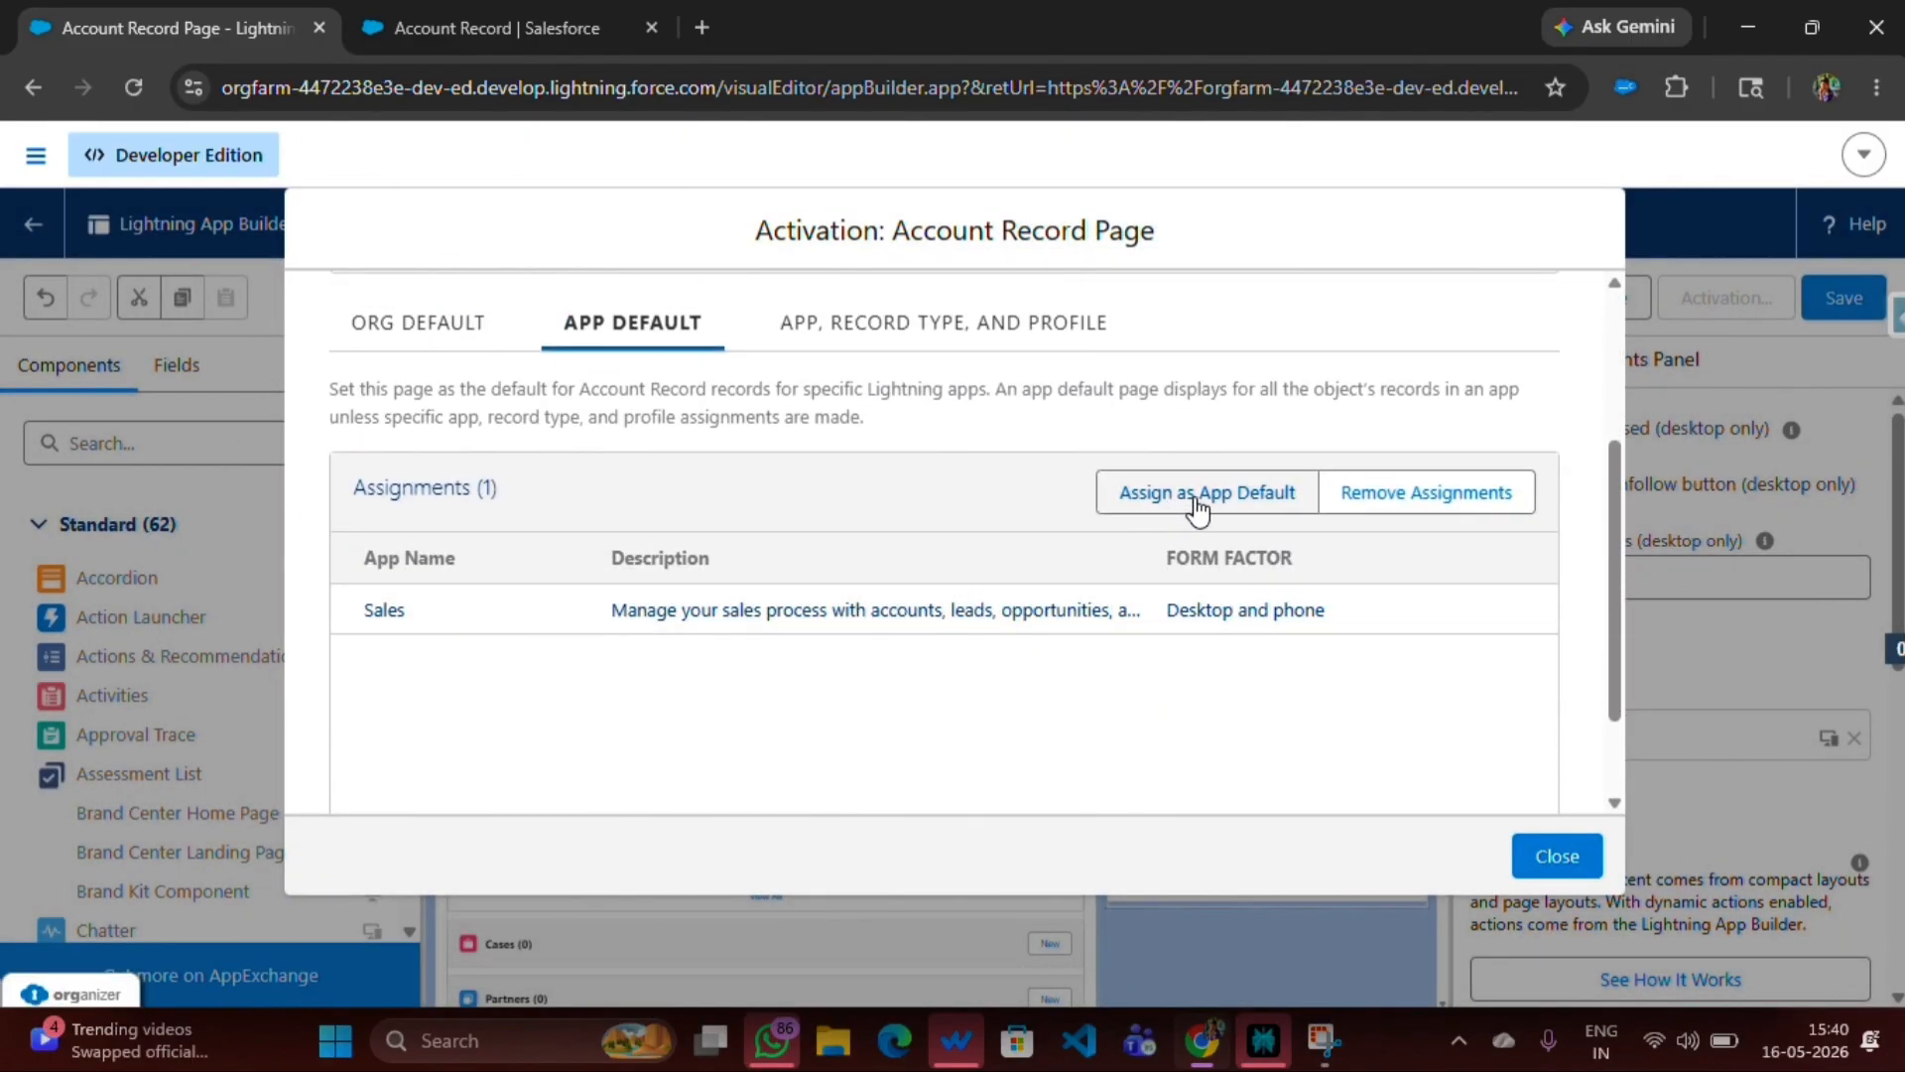
{"action": "left_click", "coordinate": [1283, 496]}
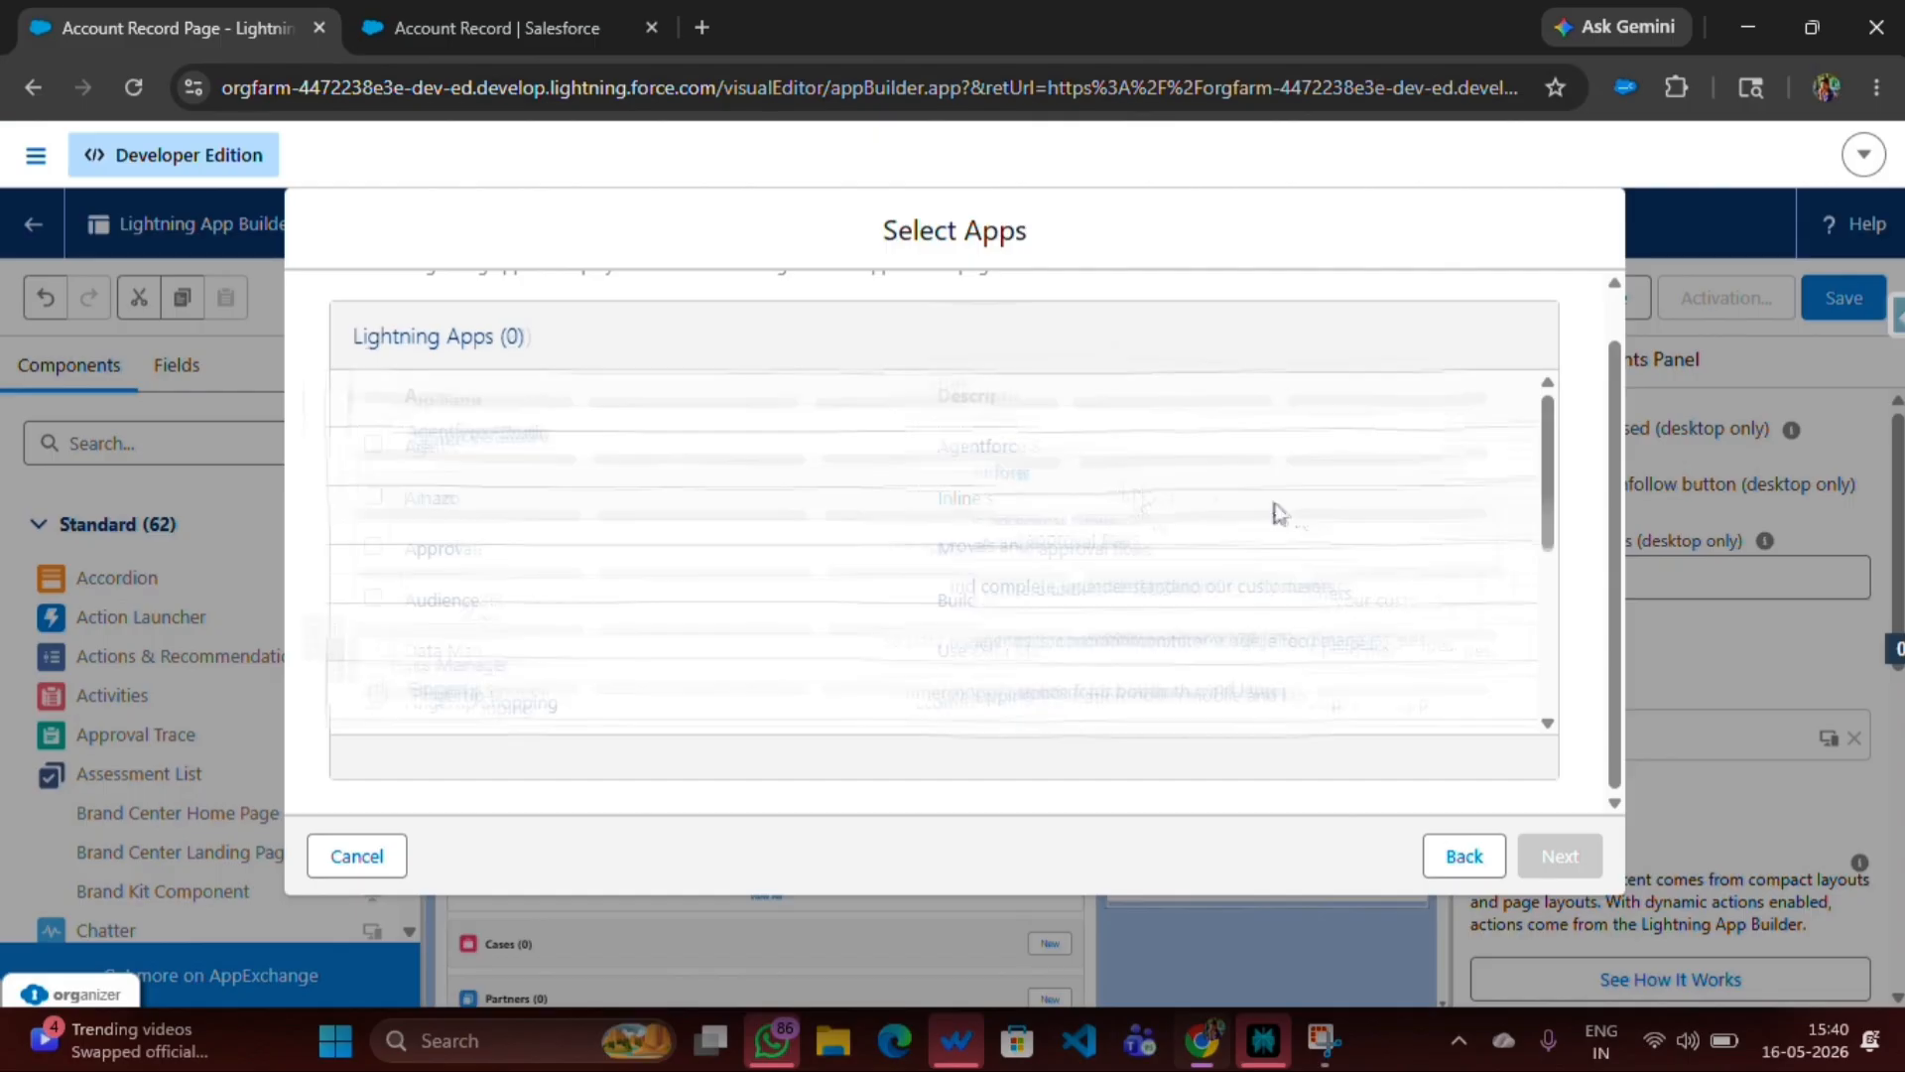
{"action": "scroll", "coordinate": [680, 646], "scroll_direction": "down", "scroll_amount": 6}
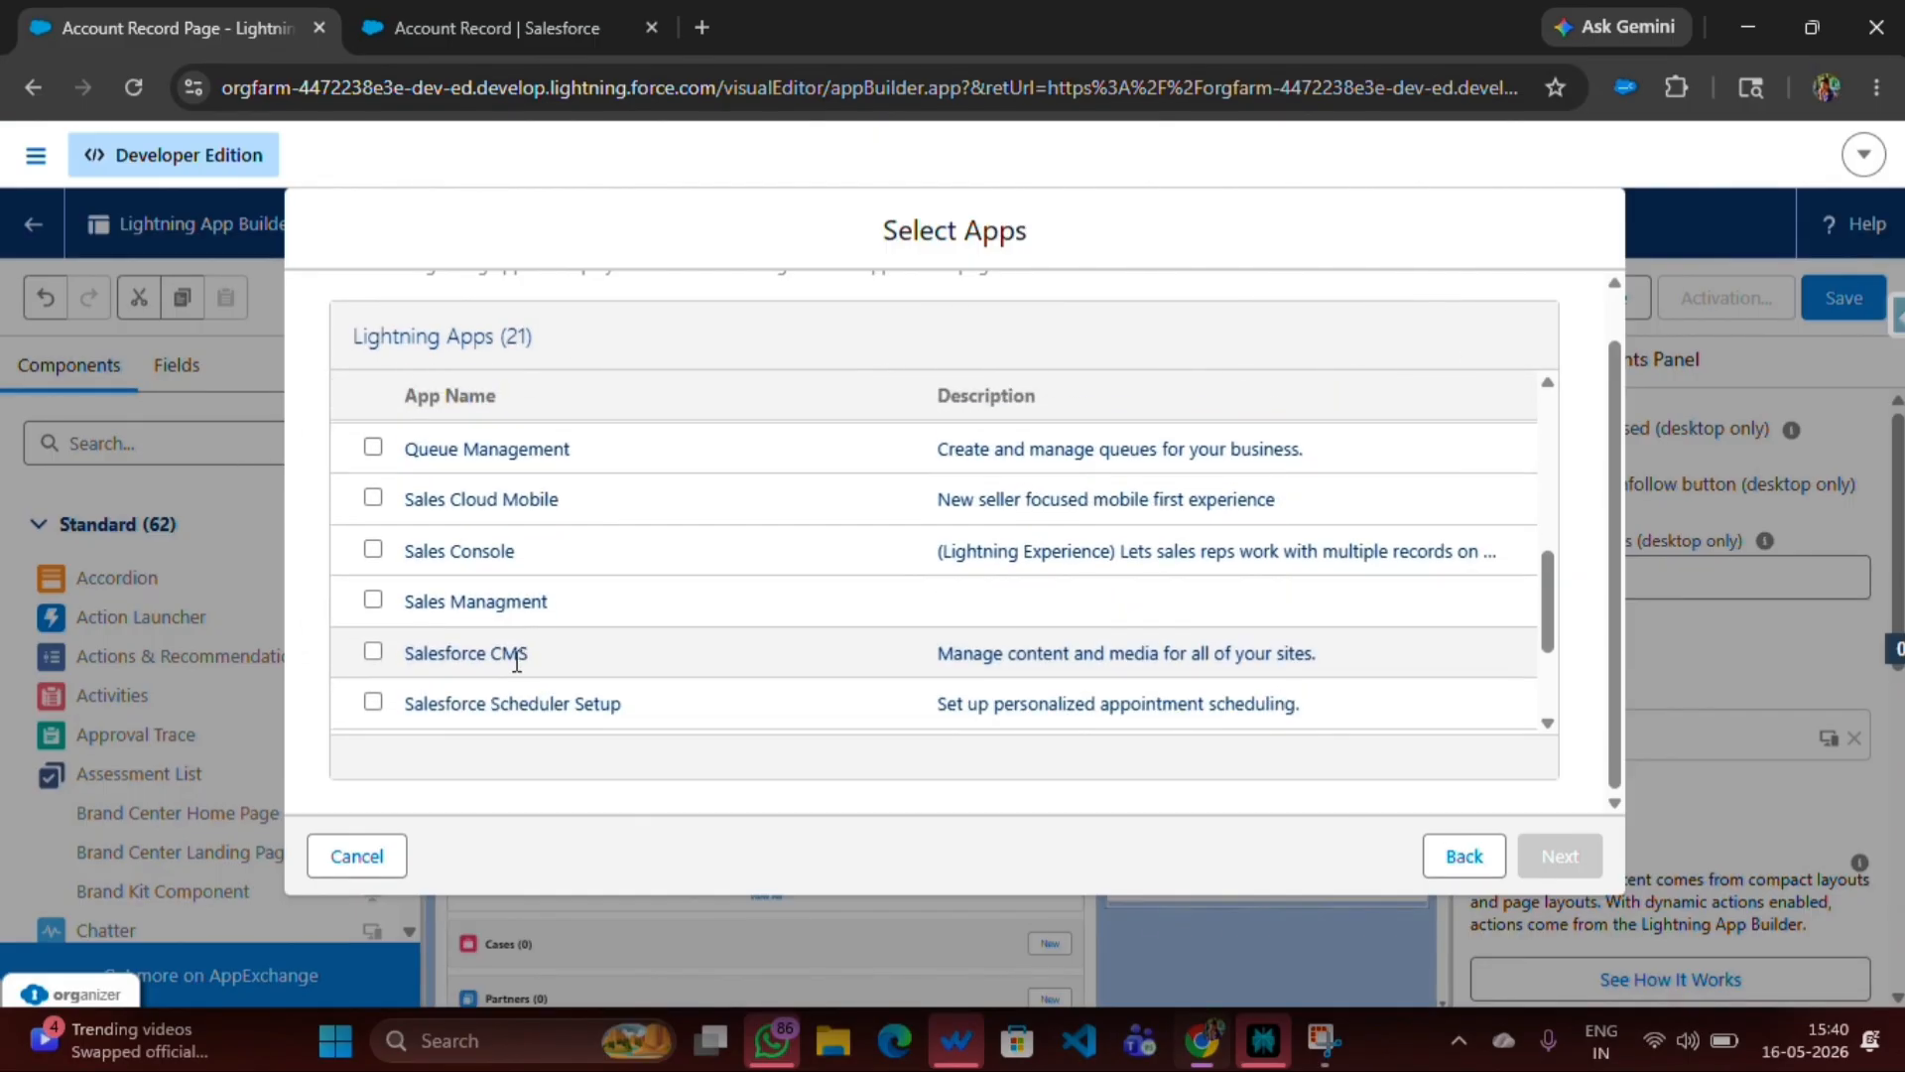
{"action": "left_click", "coordinate": [373, 599]}
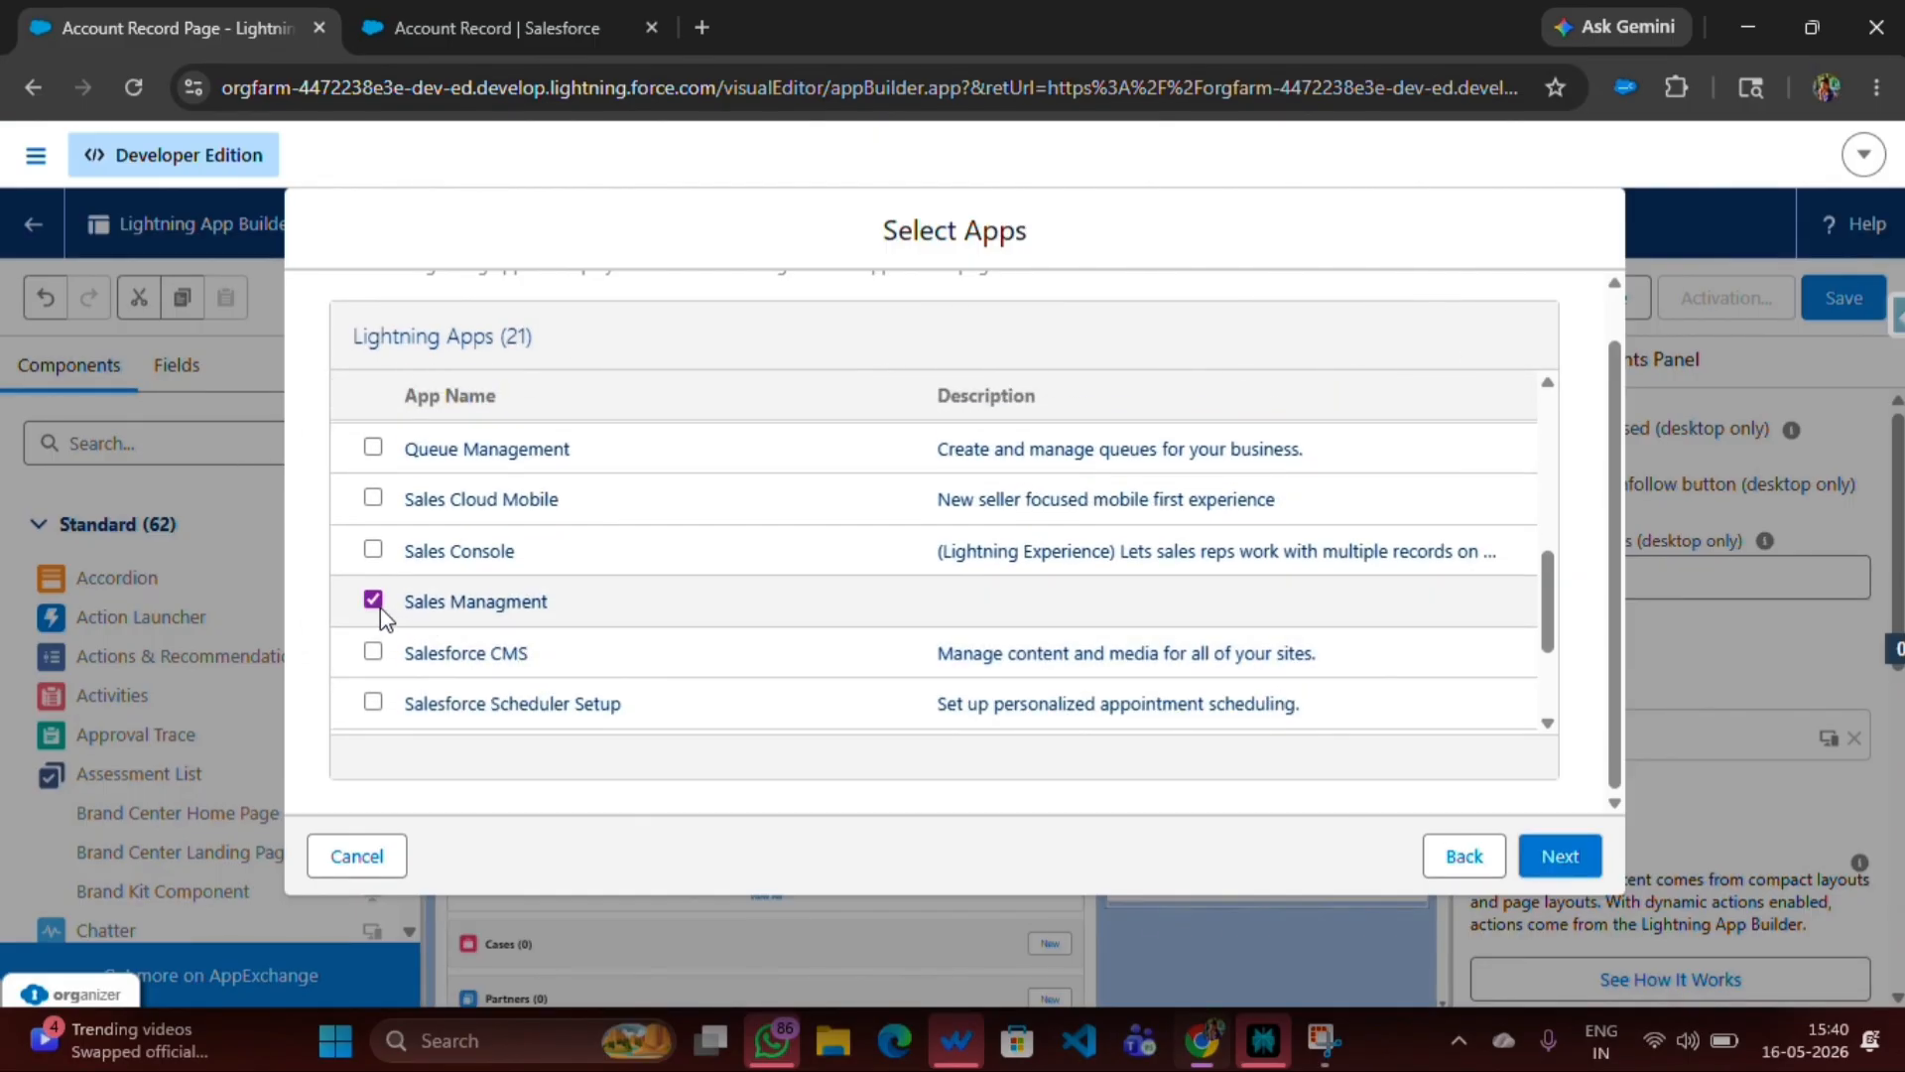
{"action": "left_click", "coordinate": [1559, 857]}
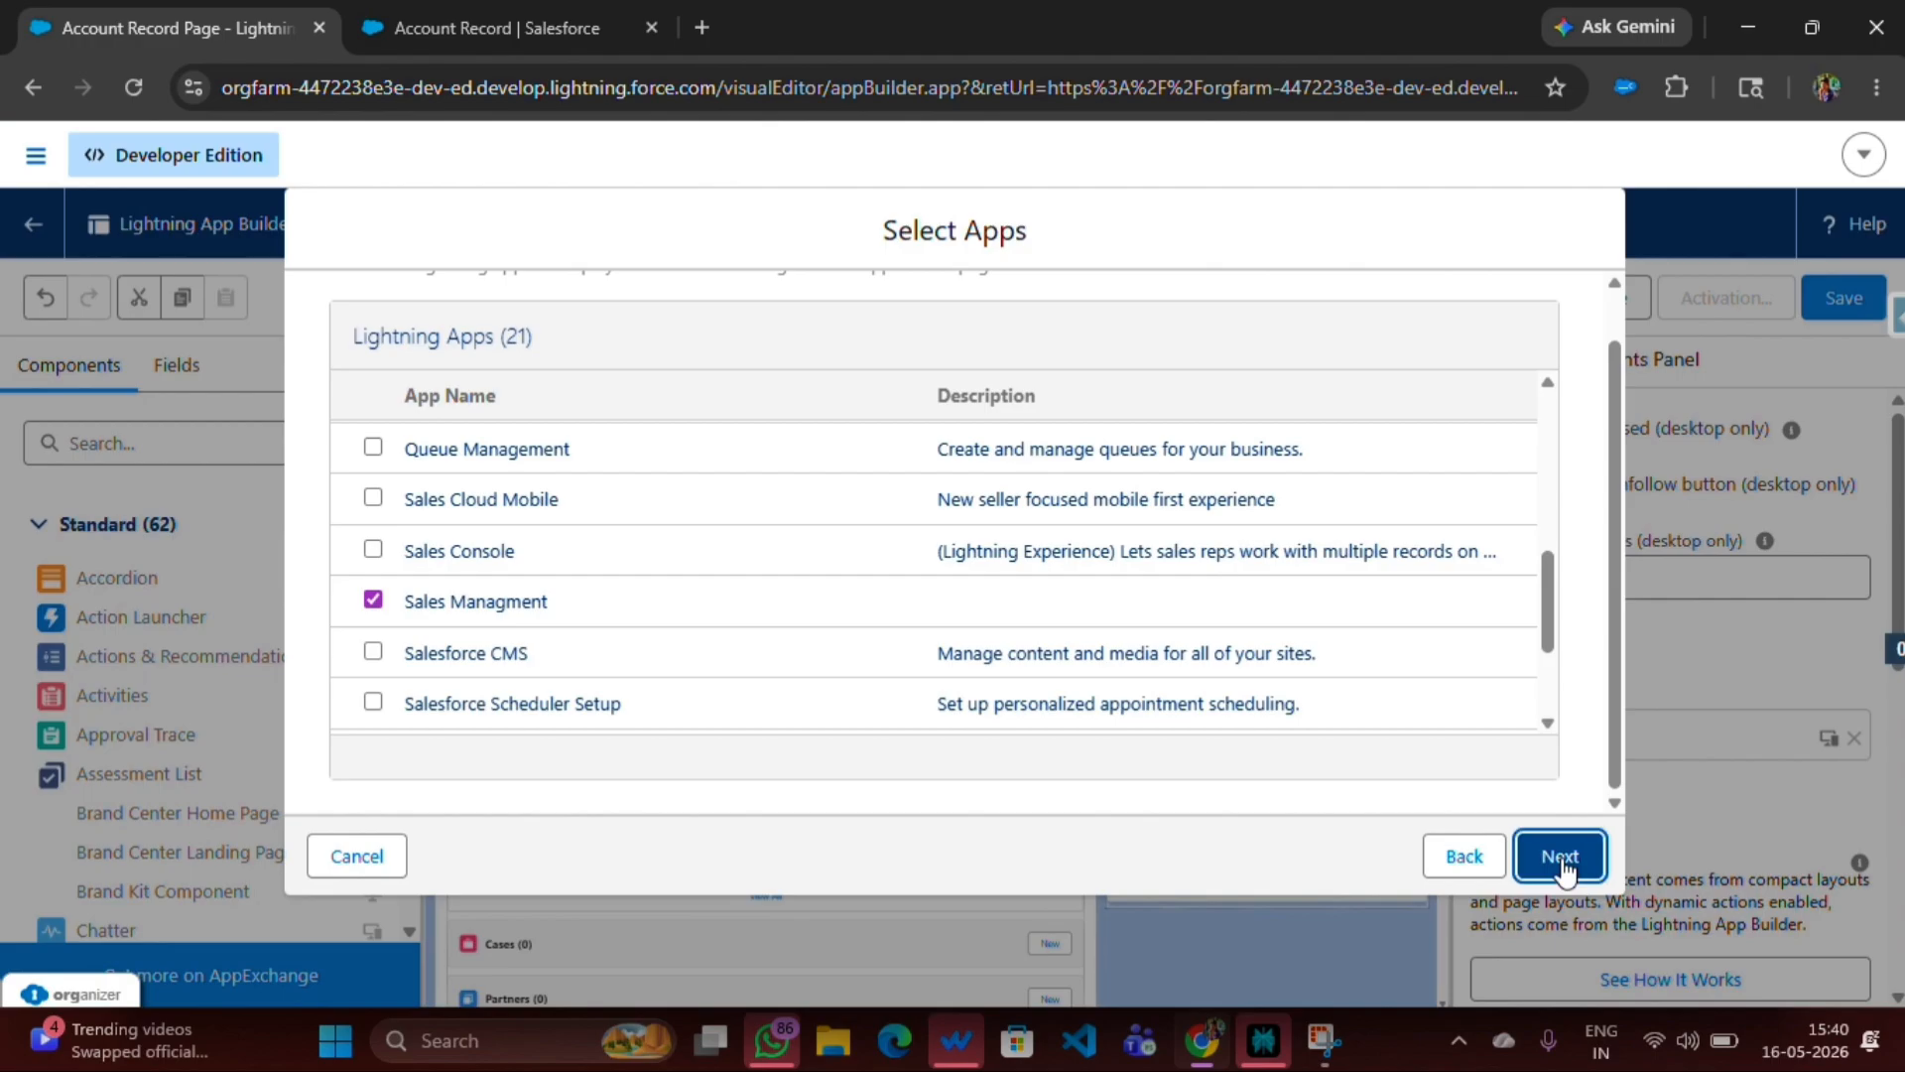
{"action": "left_click", "coordinate": [1560, 857]}
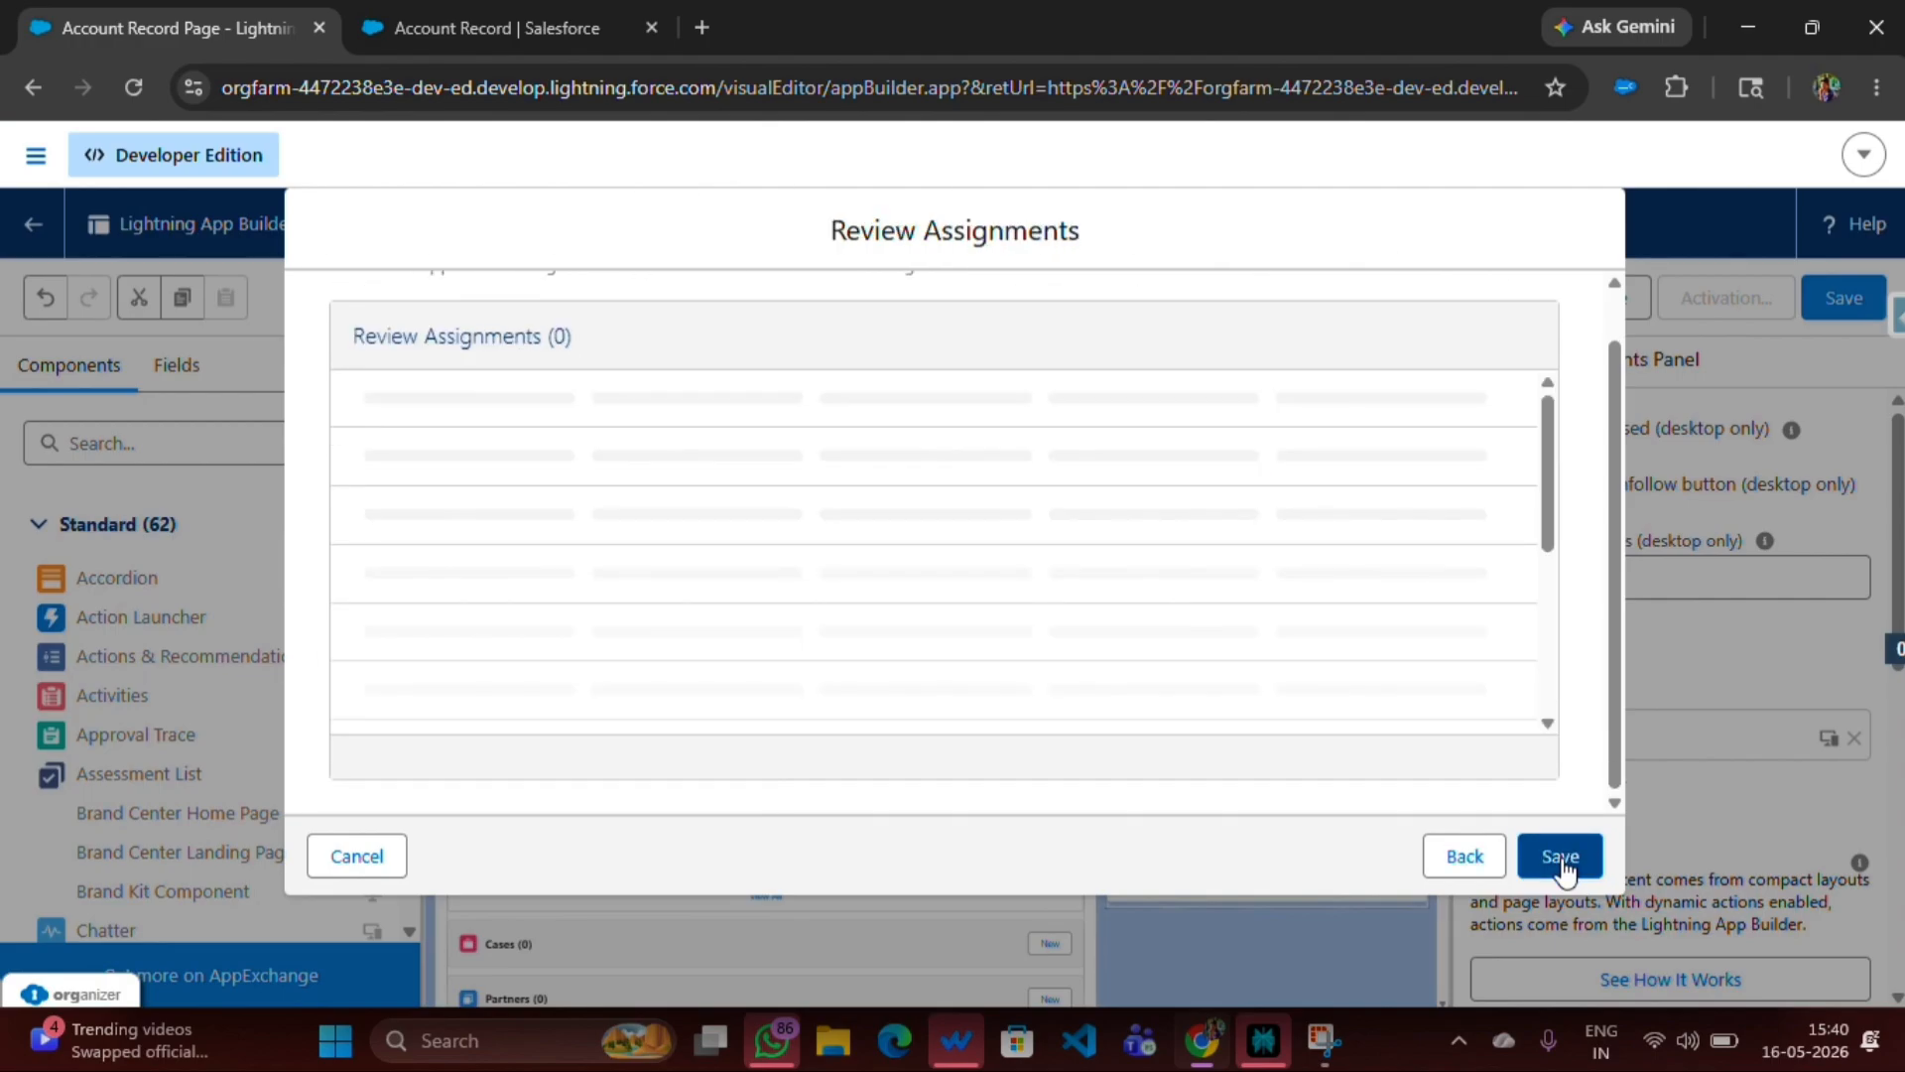
{"action": "left_click", "coordinate": [1560, 857]}
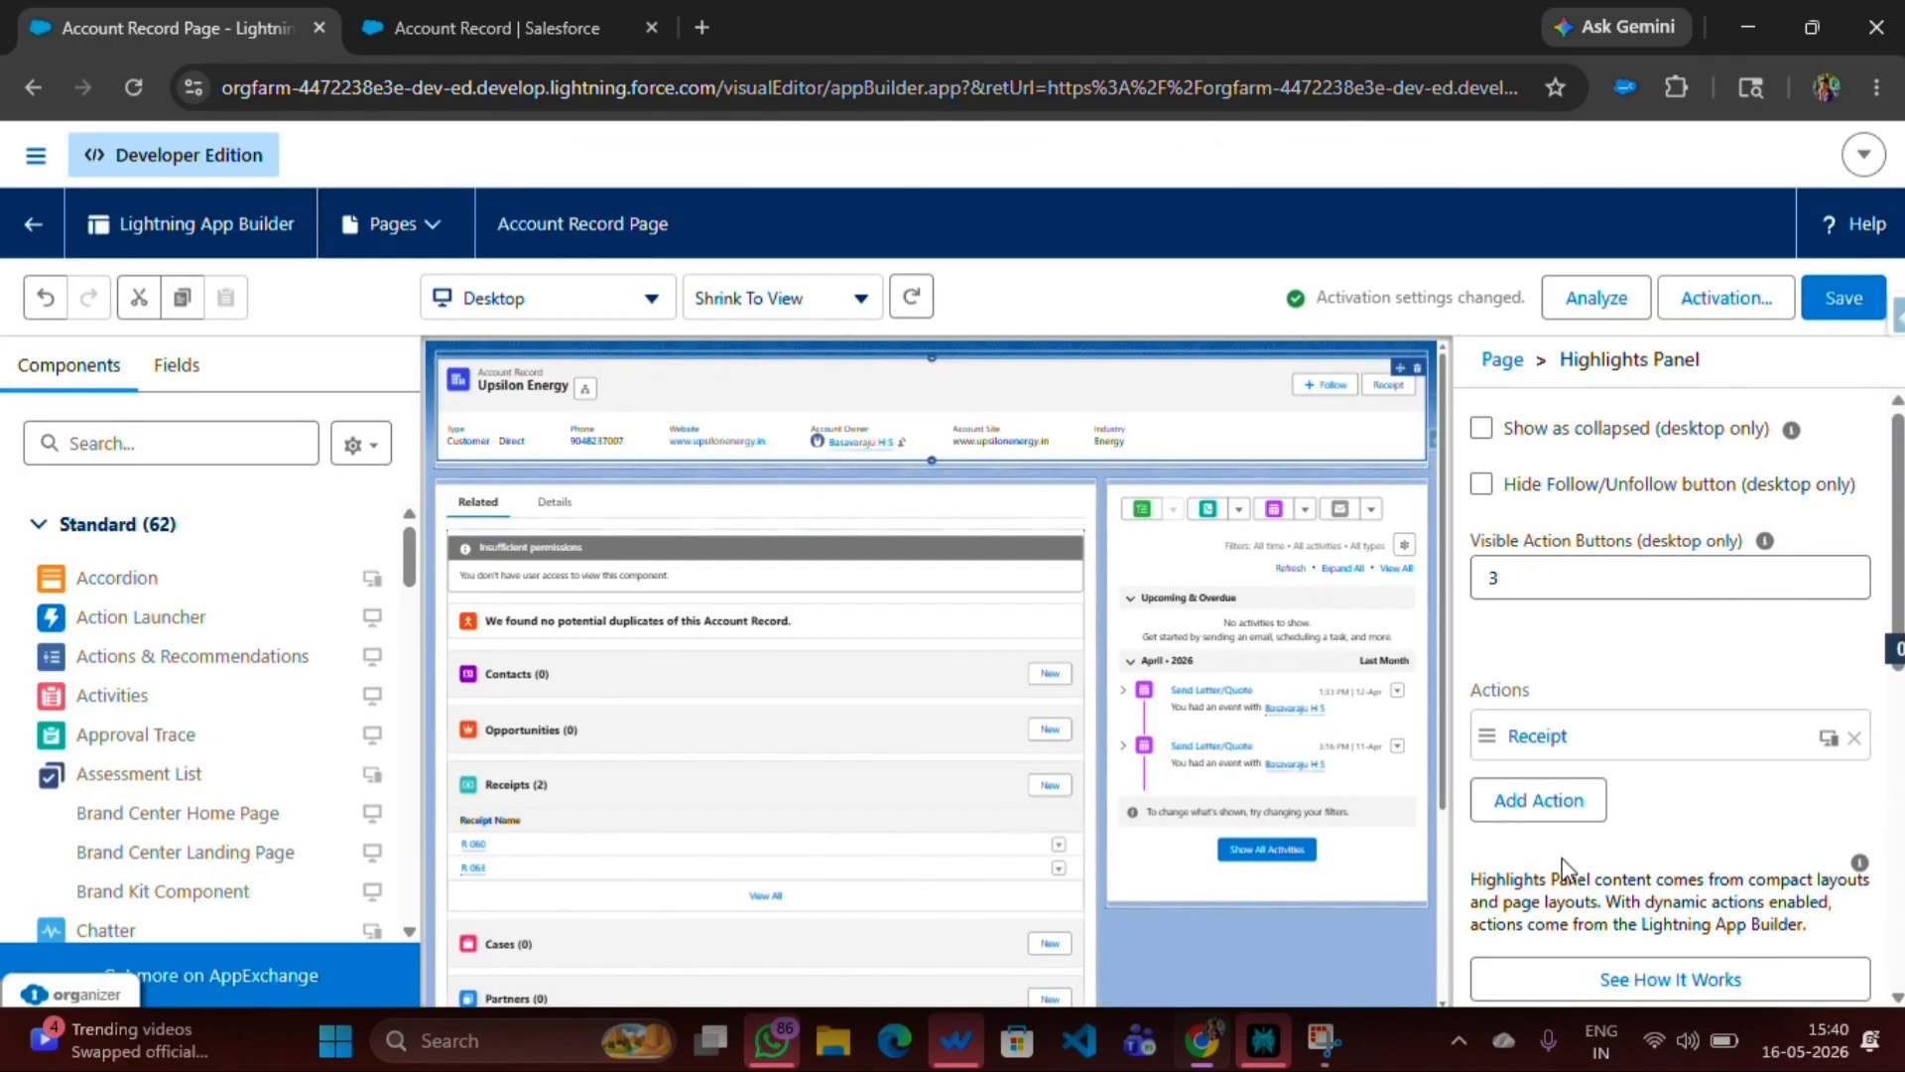
{"action": "left_click", "coordinate": [1864, 303]}
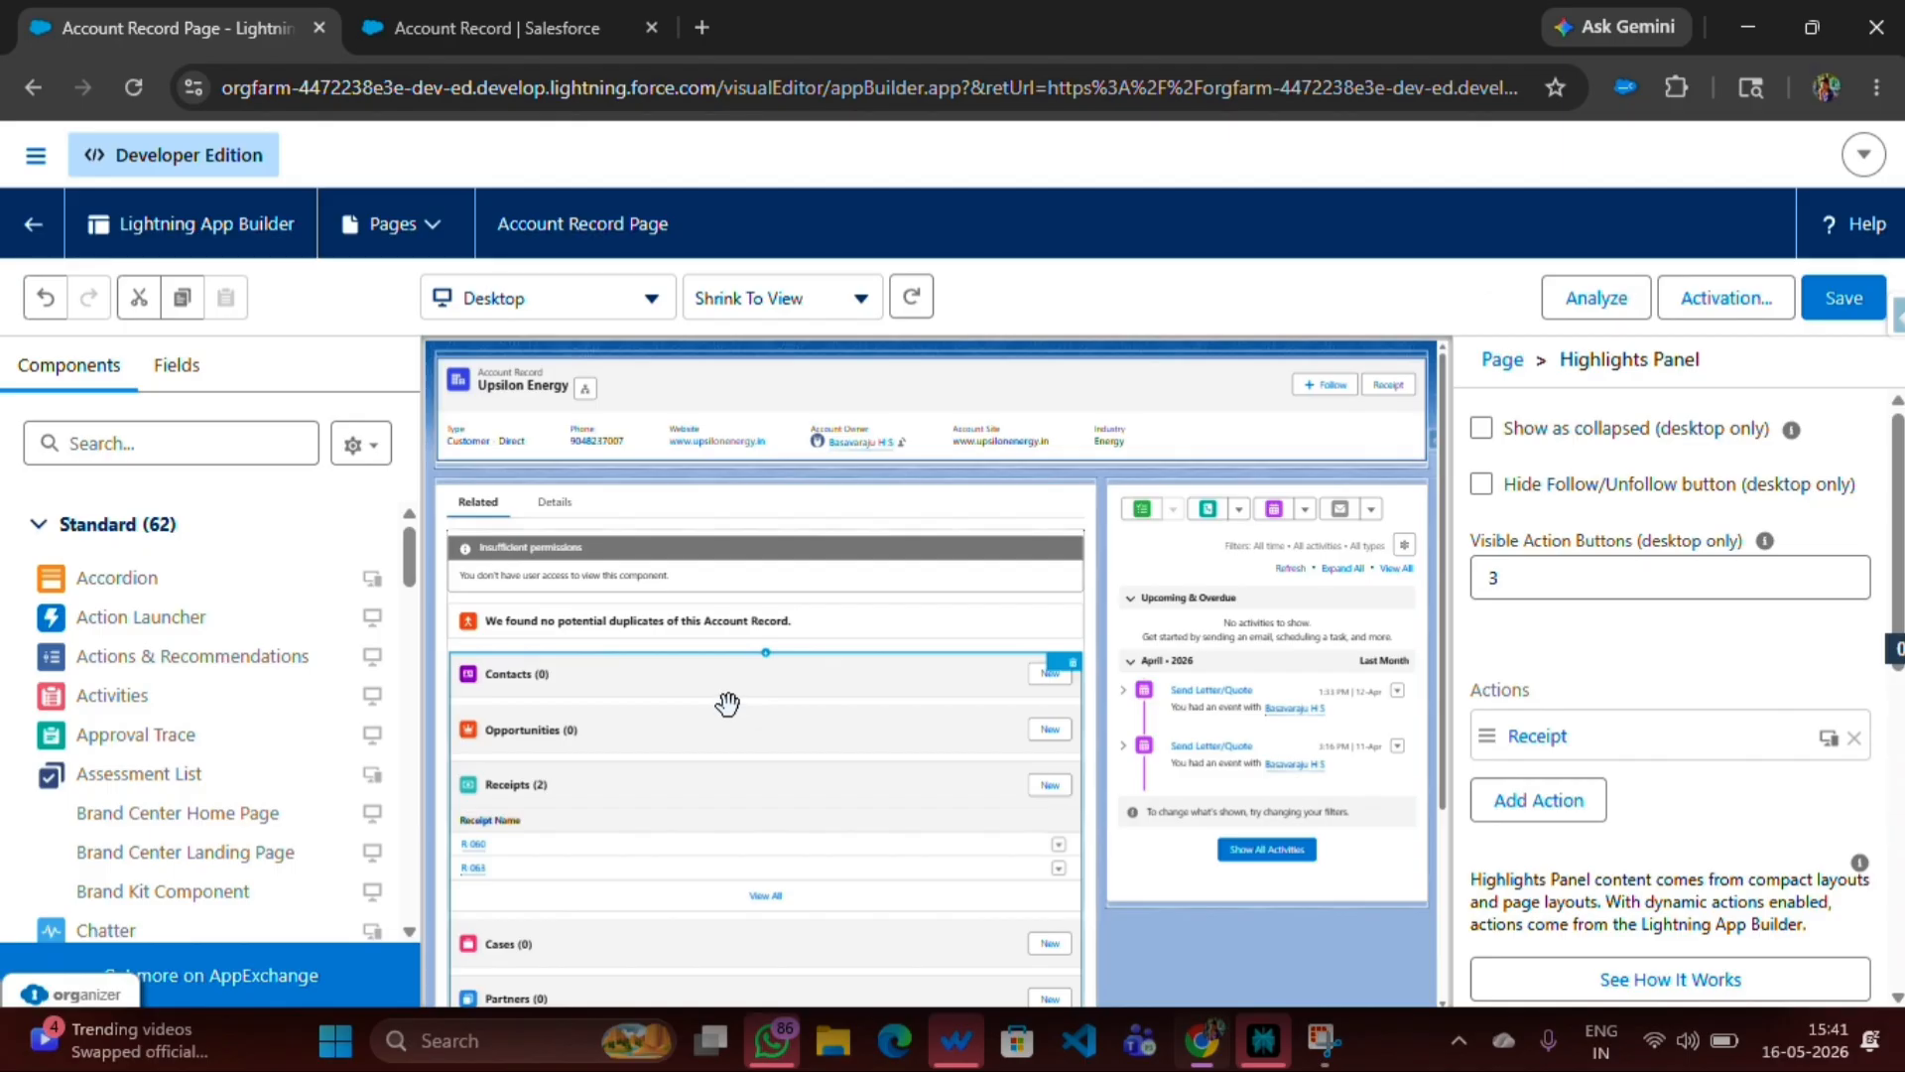
- From the account record, start a Receipt with Approve Date 16/05/2026, Bank Name Bank, Customer Name PreSalesReports and a Finance Head user
{"action": "left_click", "coordinate": [34, 222]}
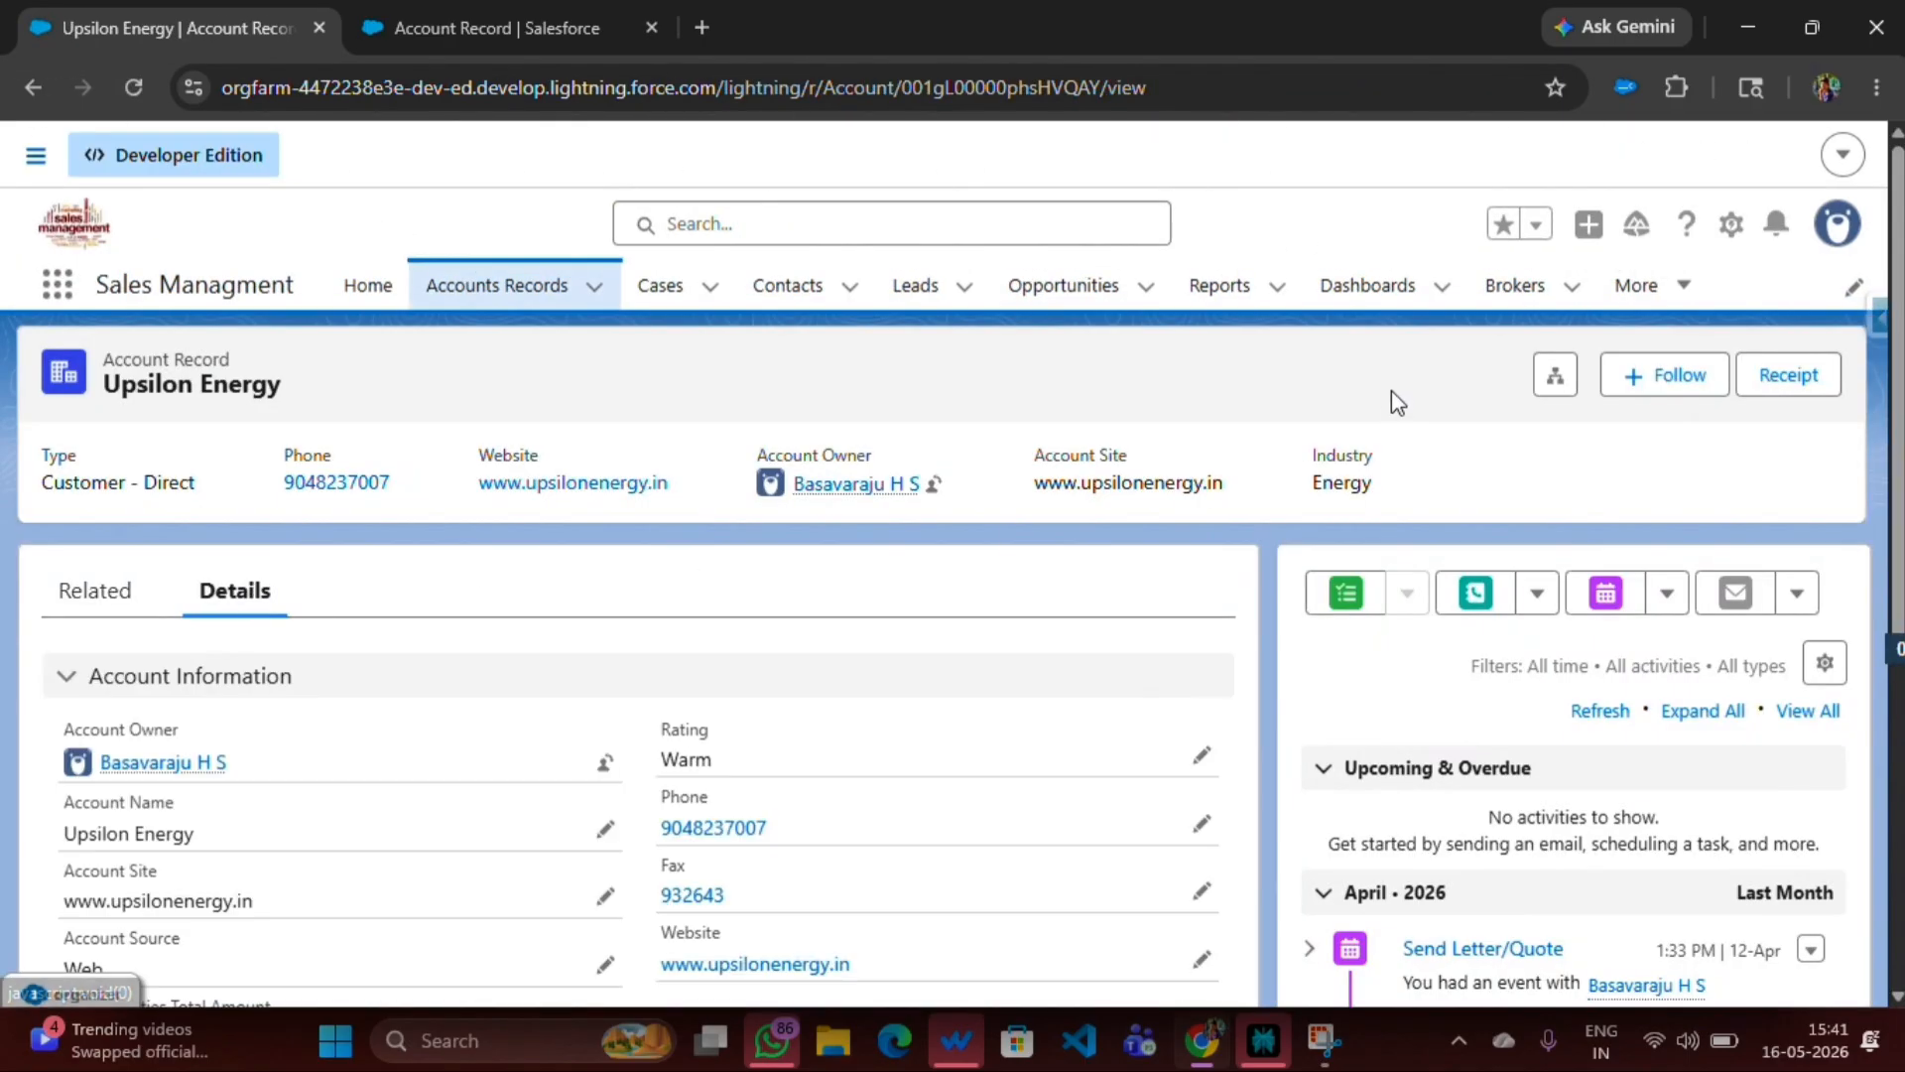
{"action": "left_click", "coordinate": [1782, 375]}
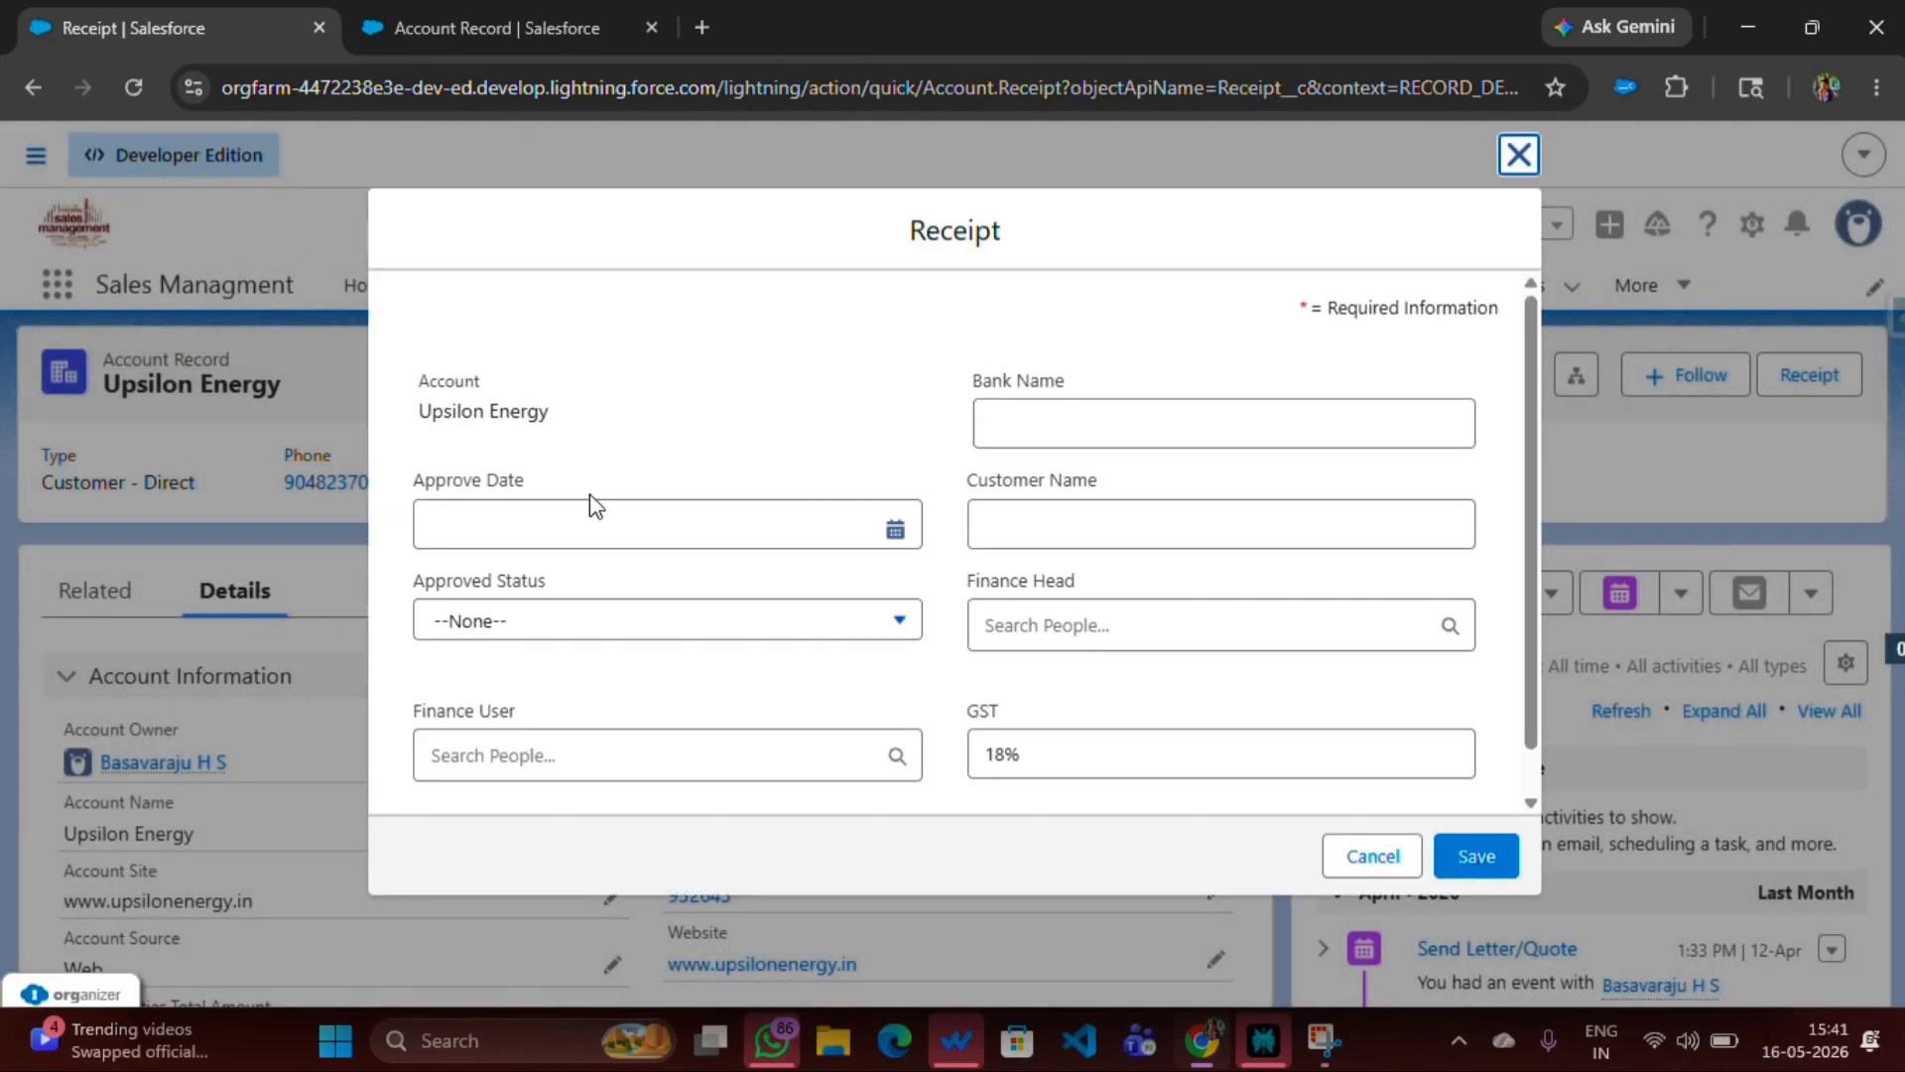
{"action": "left_click", "coordinate": [488, 526]}
{"action": "left_click", "coordinate": [774, 609]}
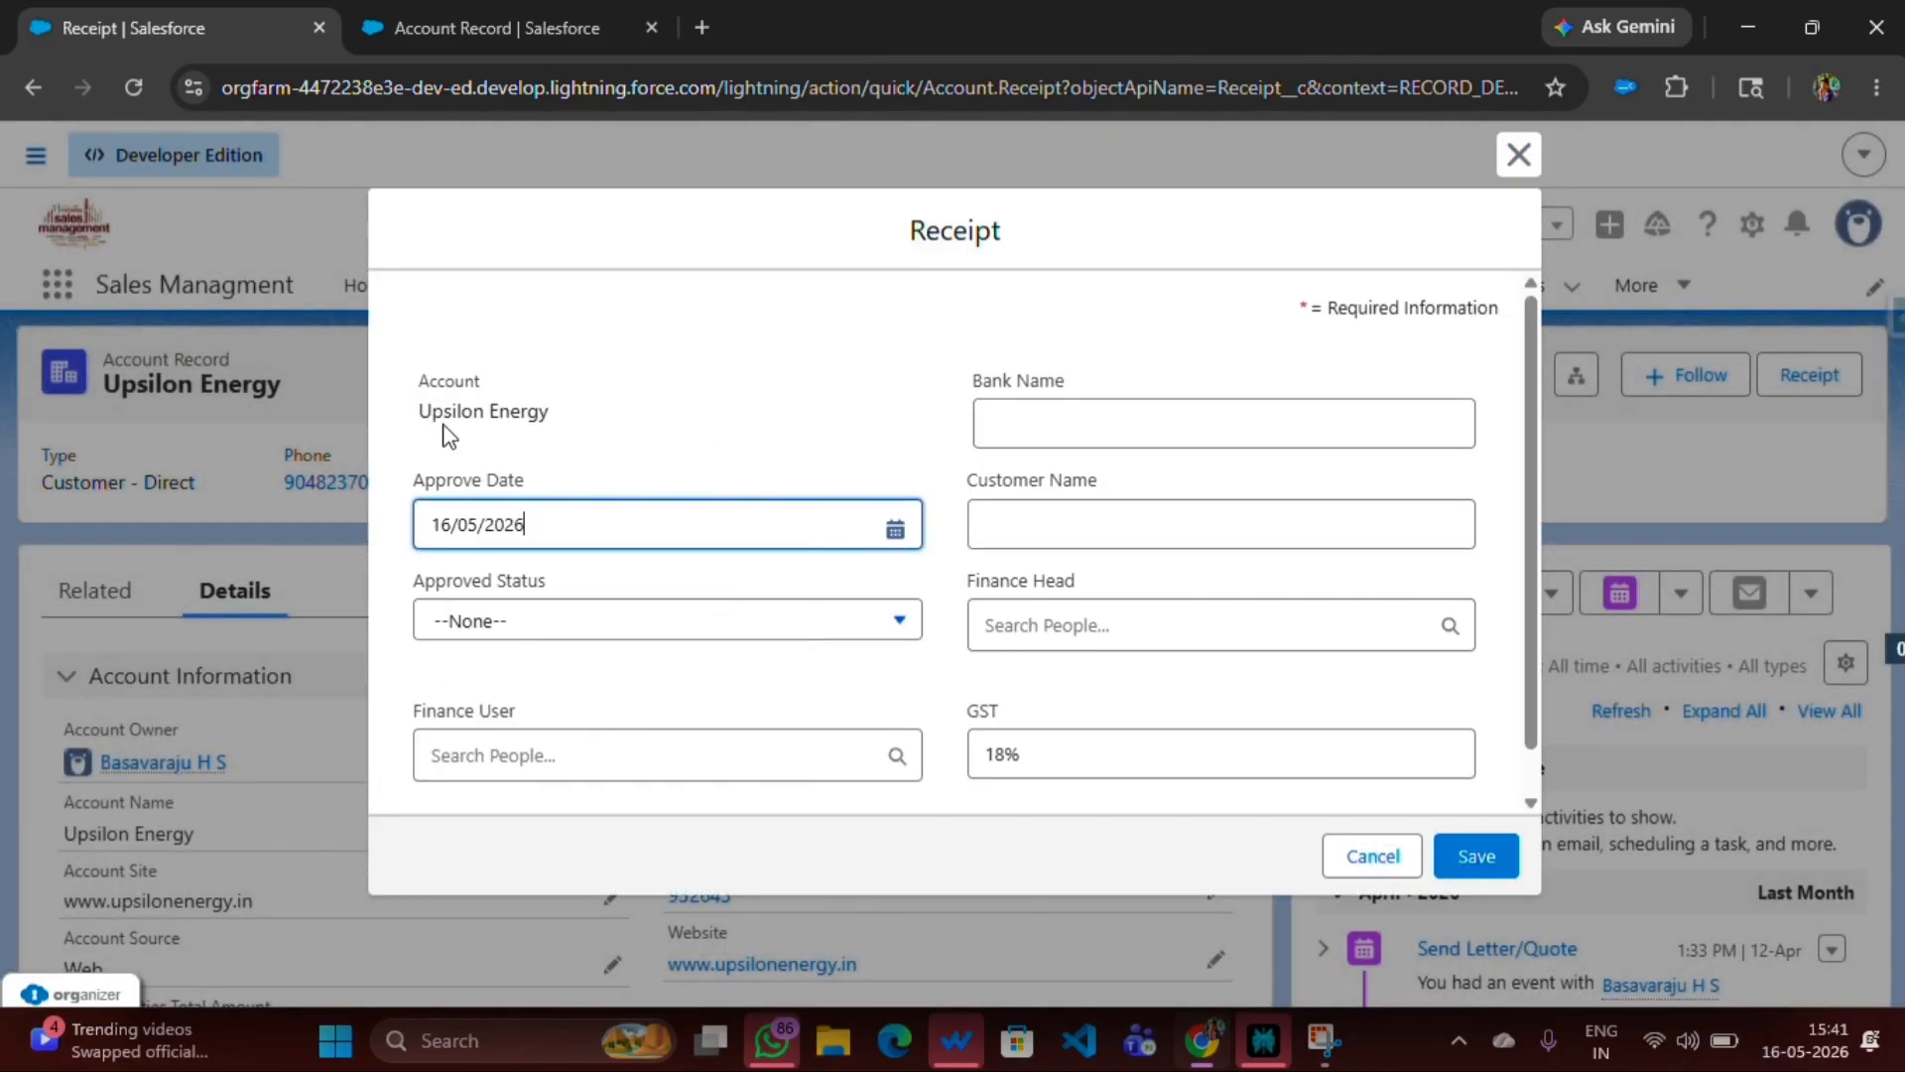
{"action": "left_click_drag", "start_coordinate": [421, 375], "coordinate": [582, 417]}
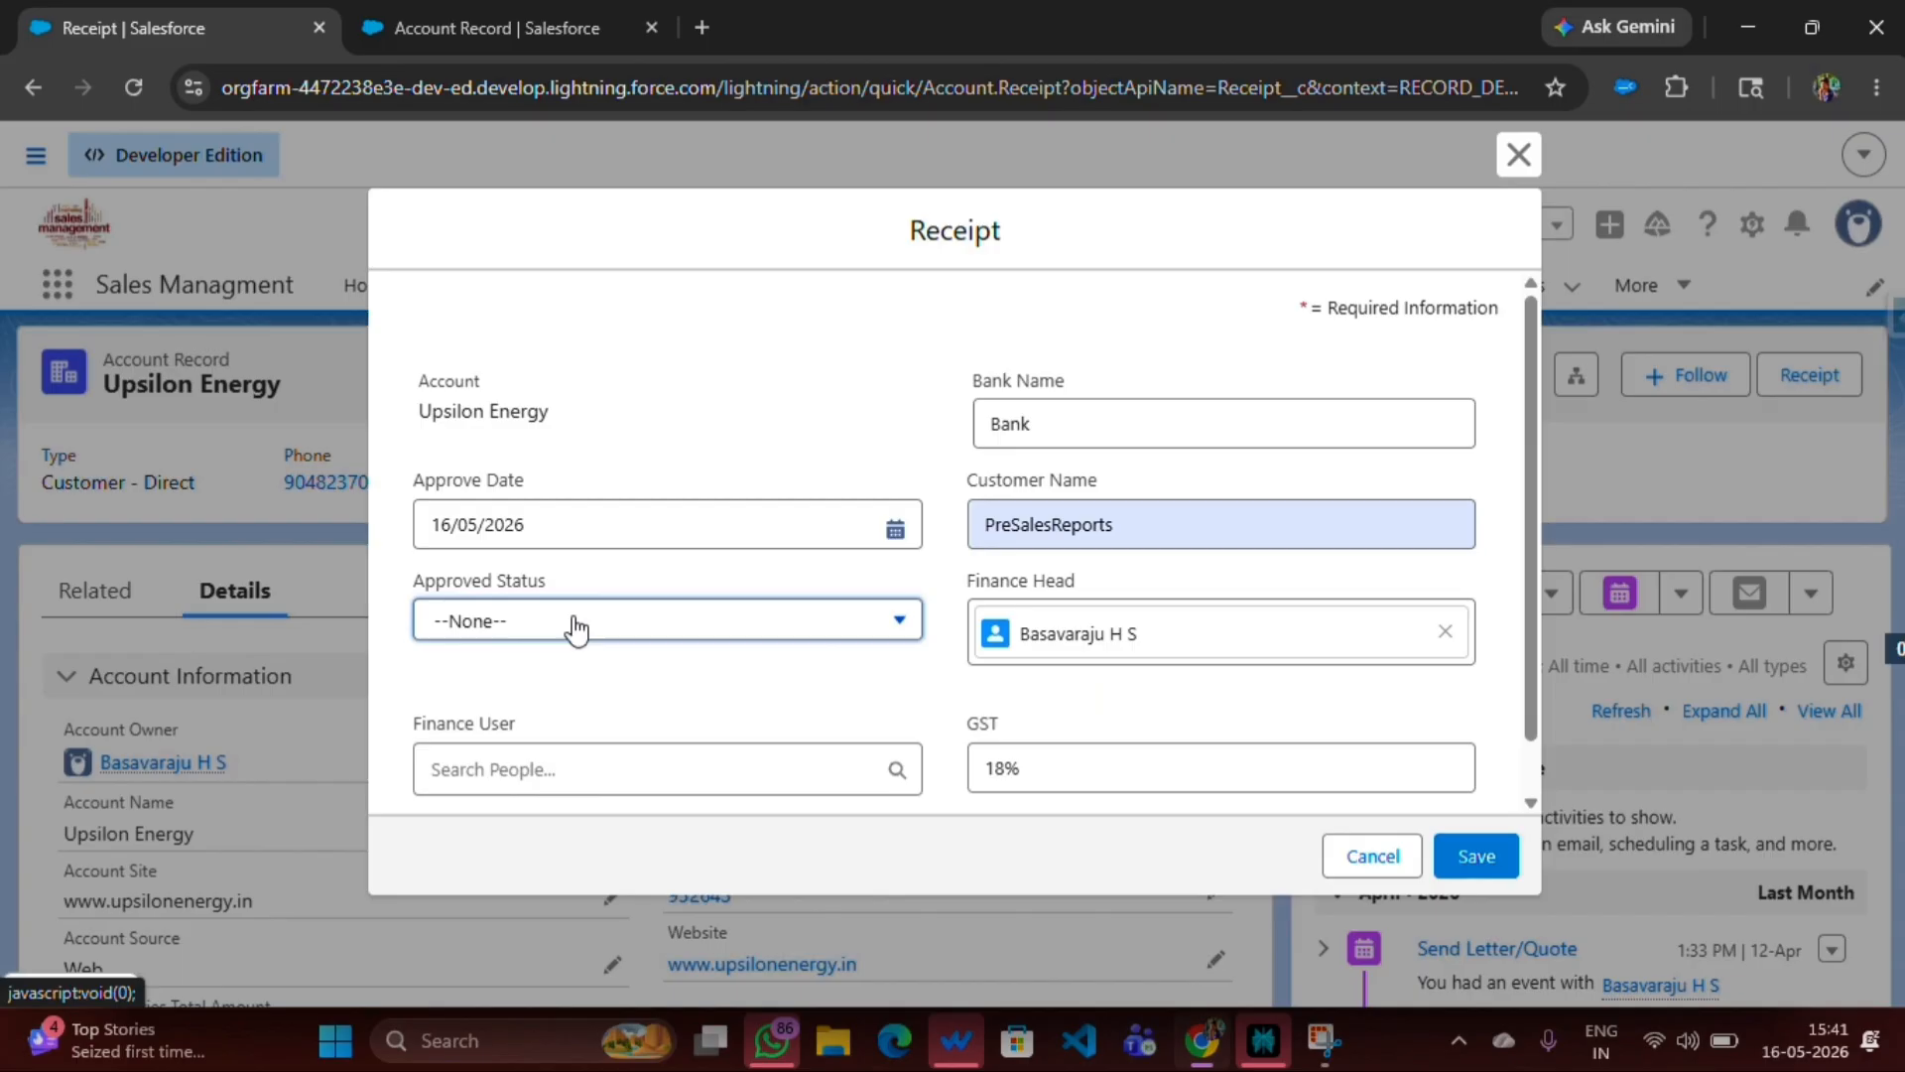
- Set the receipt's Approved Status to Pending and save the receipt
{"action": "left_click", "coordinate": [572, 623]}
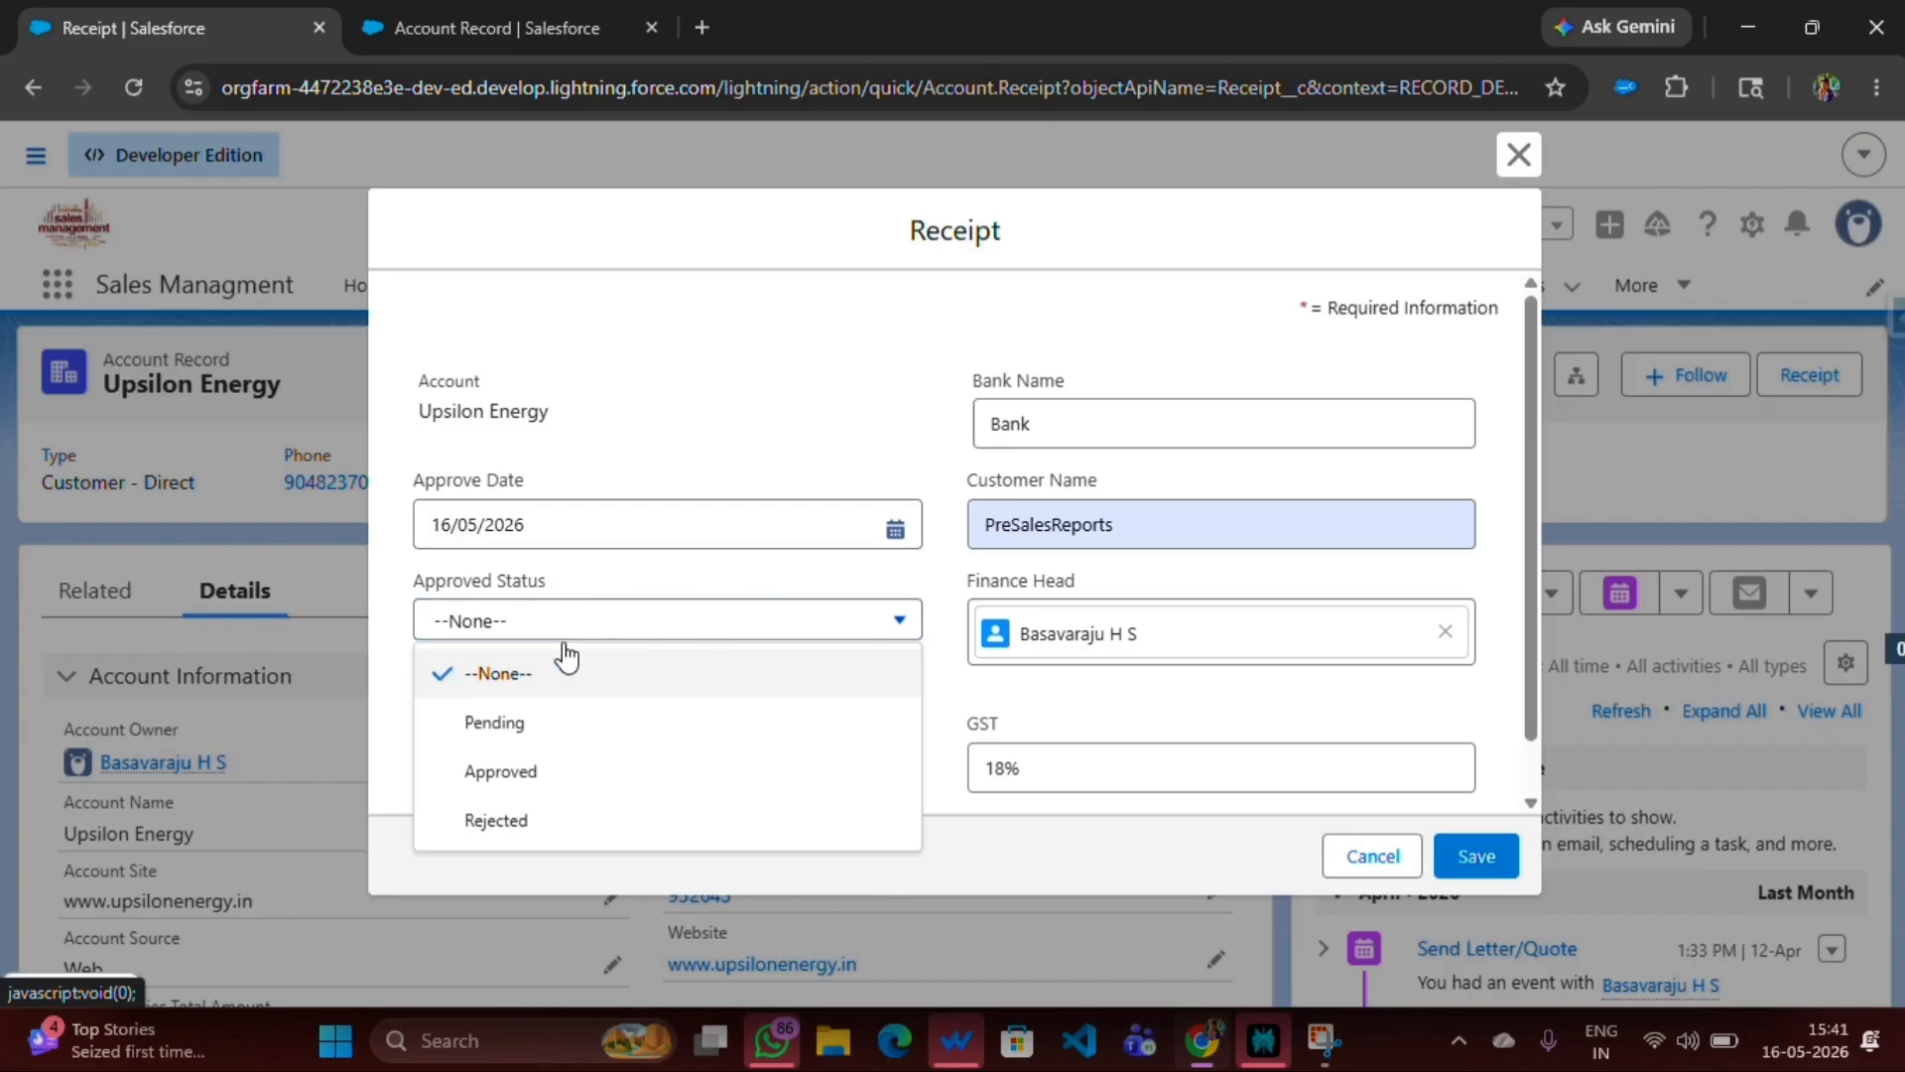
{"action": "left_click", "coordinate": [501, 722]}
{"action": "left_click", "coordinate": [556, 770]}
{"action": "left_click", "coordinate": [595, 824]}
{"action": "left_click", "coordinate": [1477, 856]}
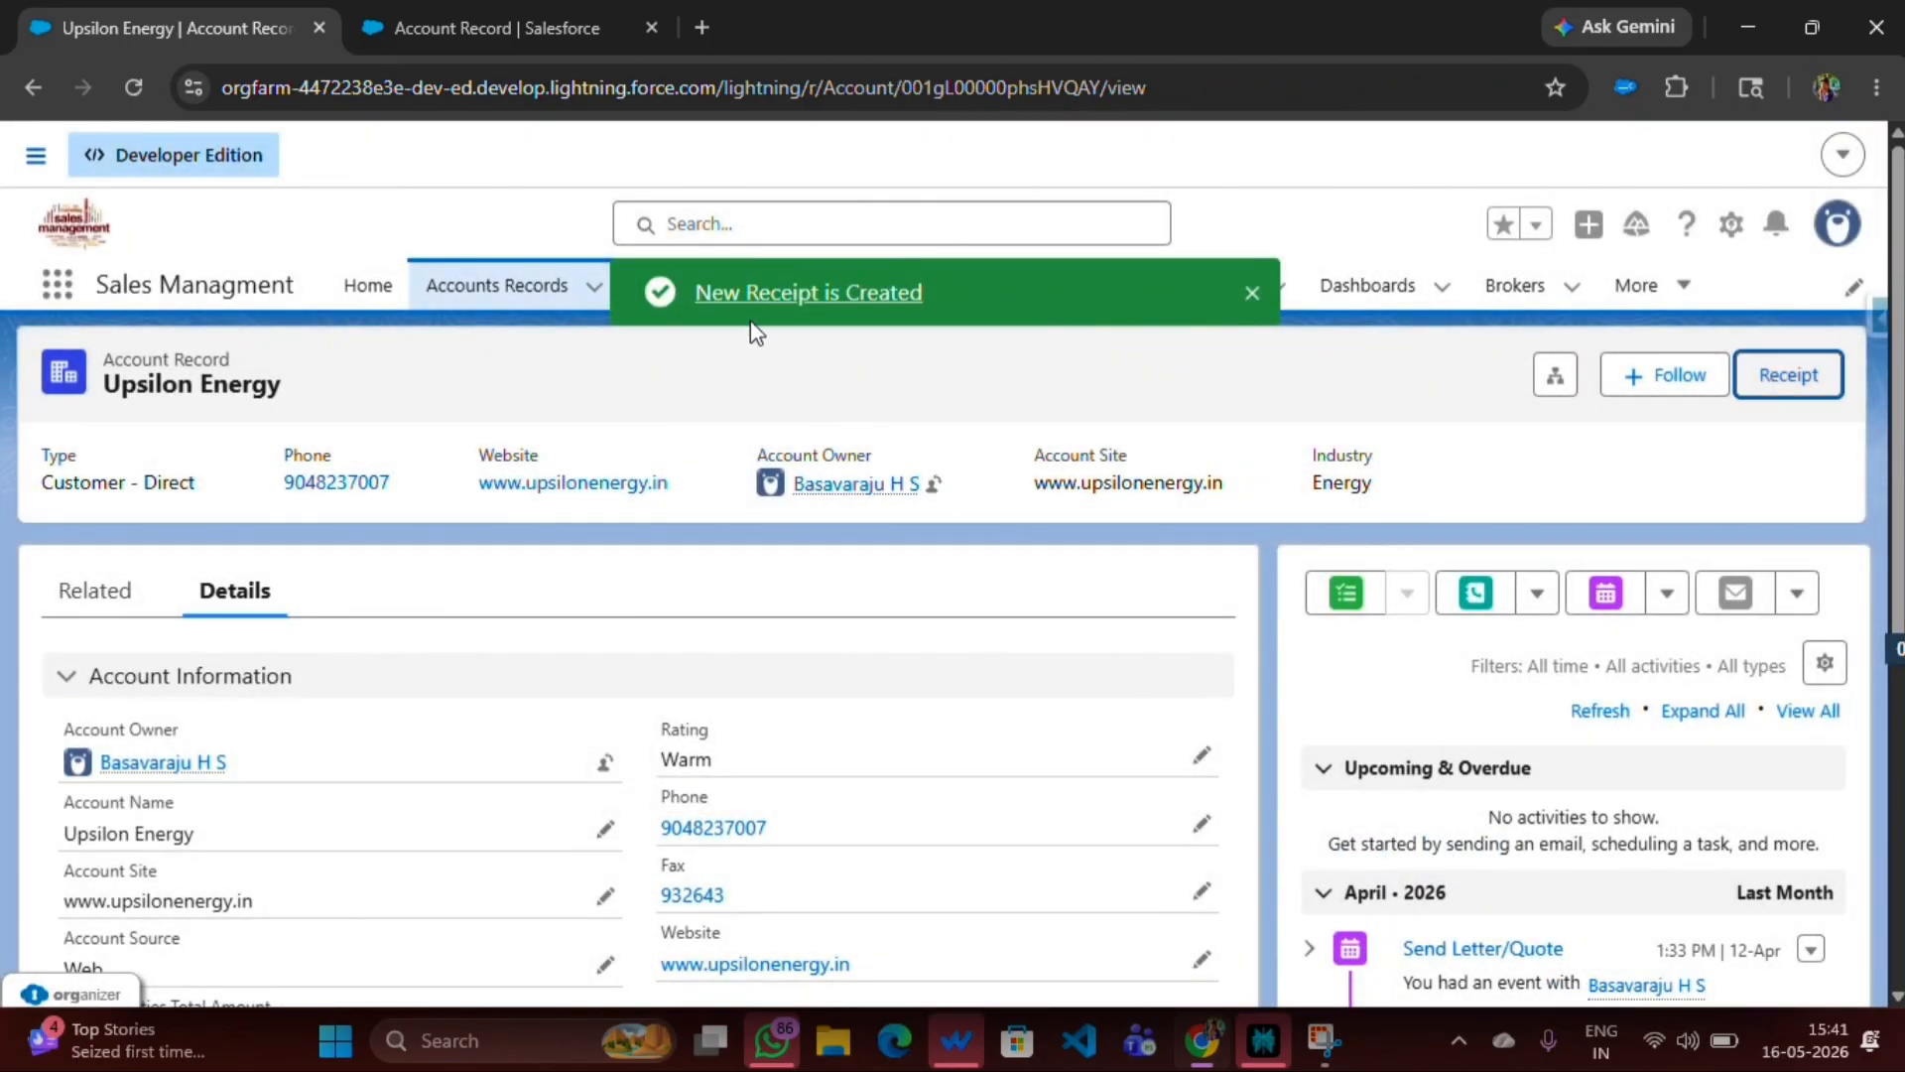
- Review the newly created receipt's details and return to its linked Upsilon Energy account
{"action": "left_click", "coordinate": [754, 296]}
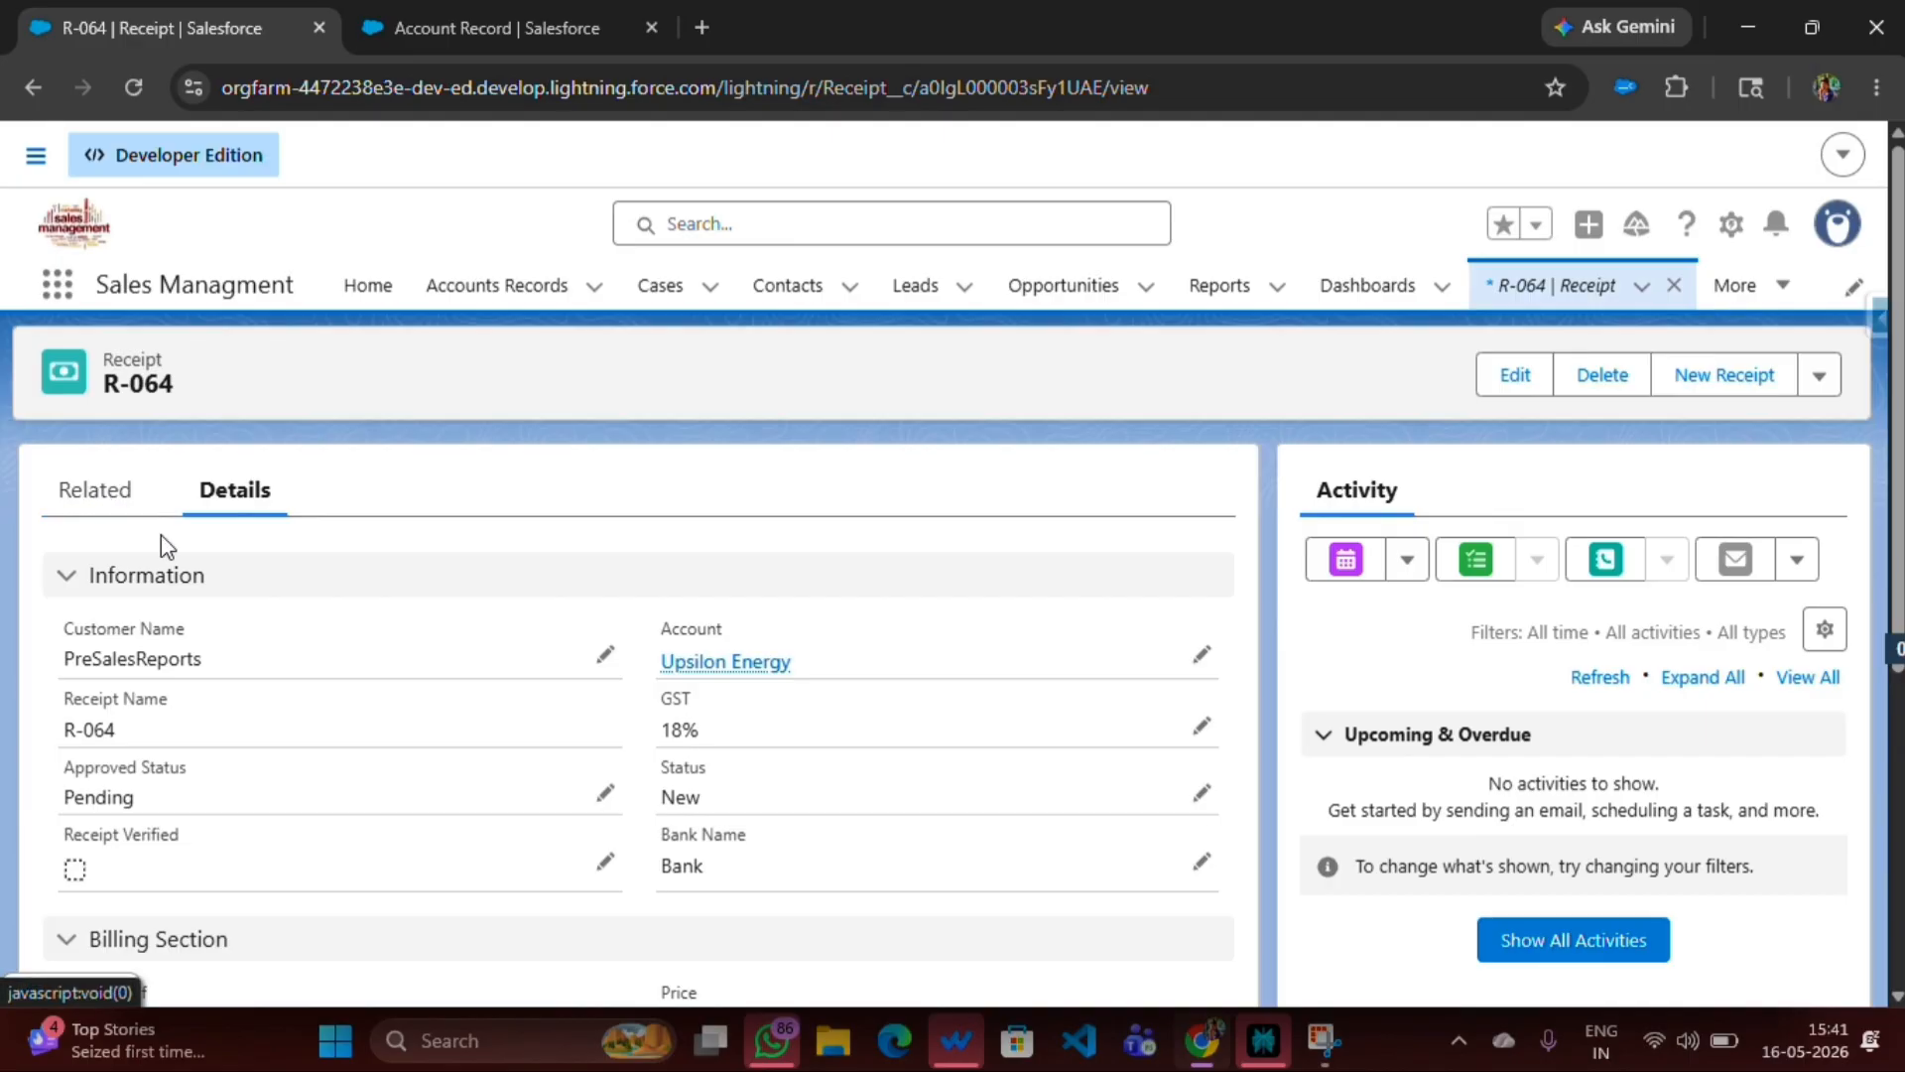
{"action": "left_click", "coordinate": [728, 662]}
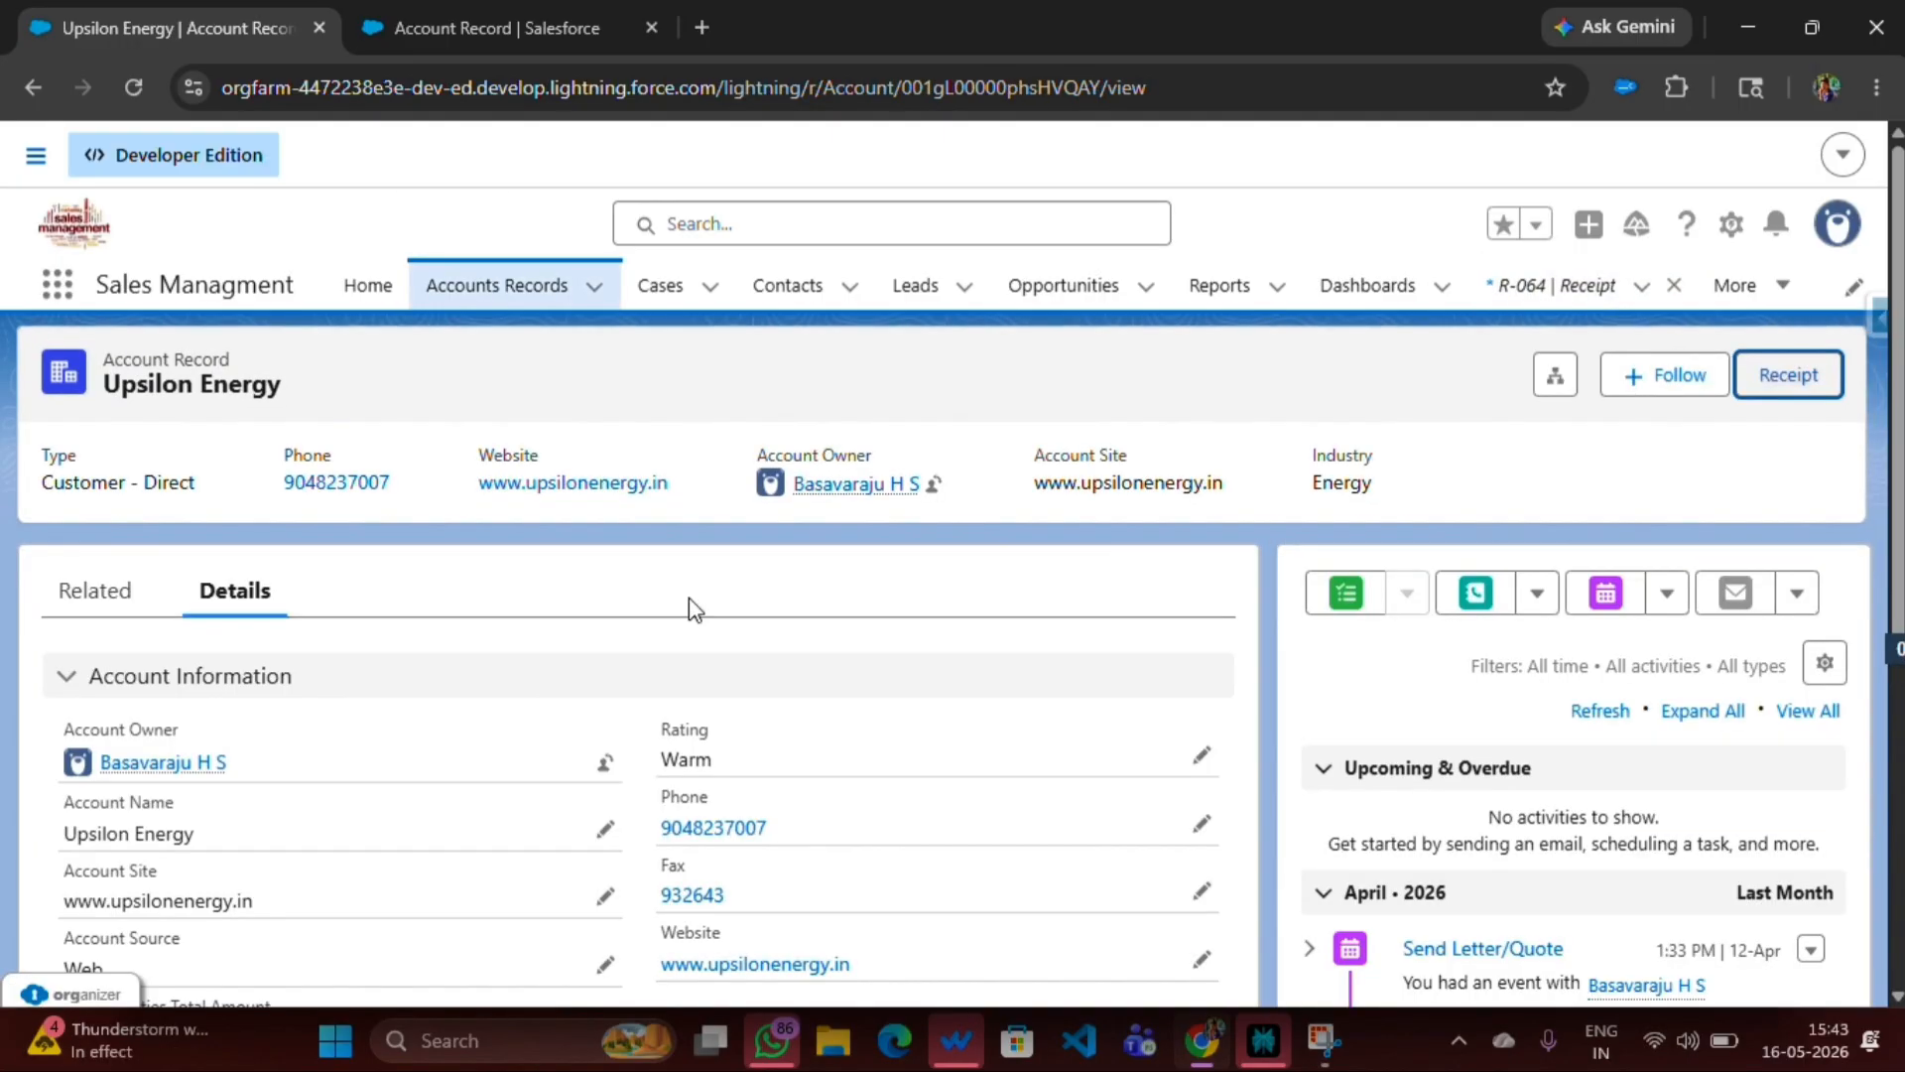